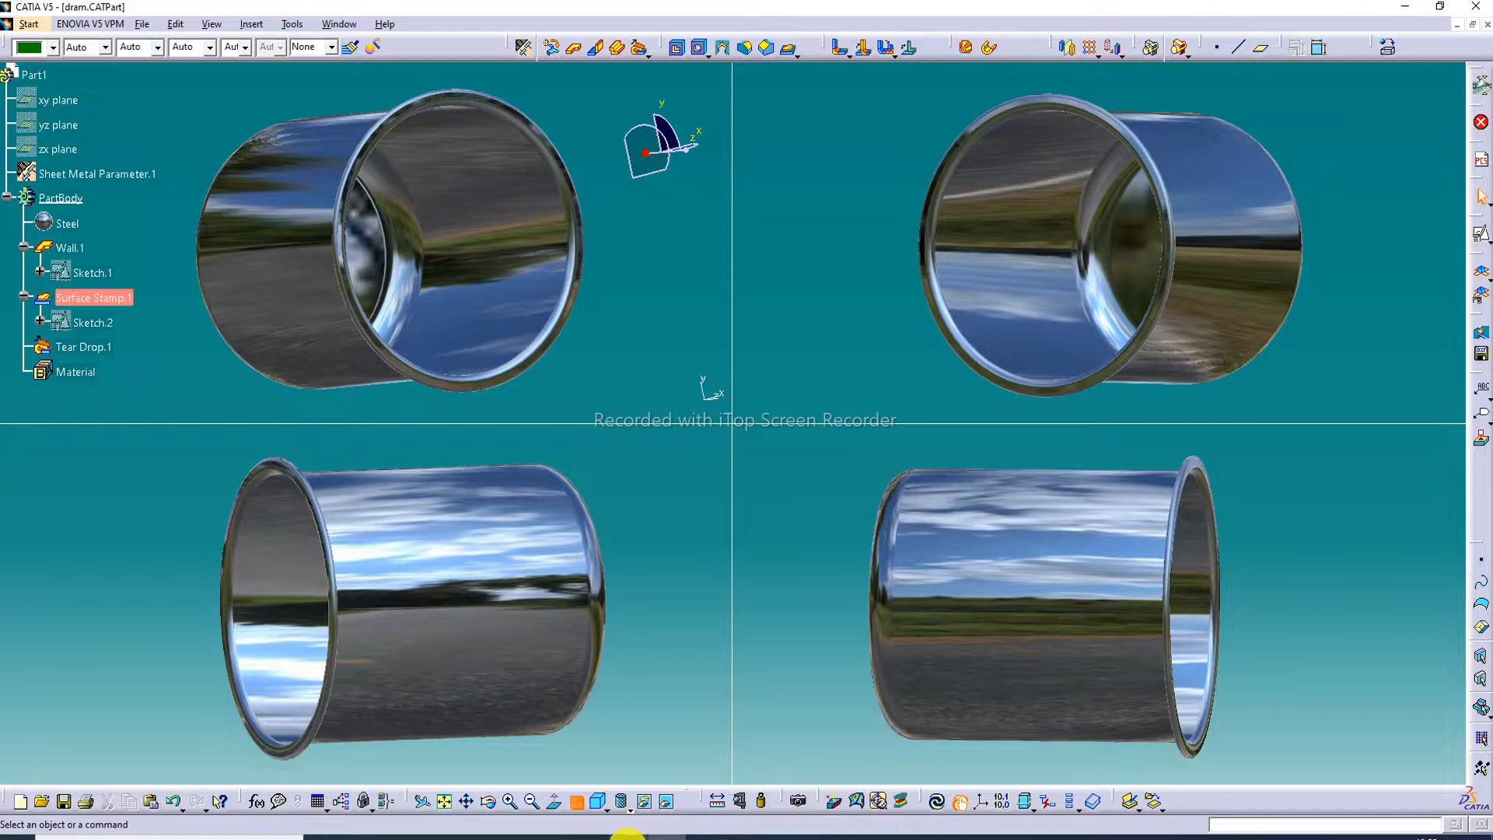
pyautogui.click(628, 839)
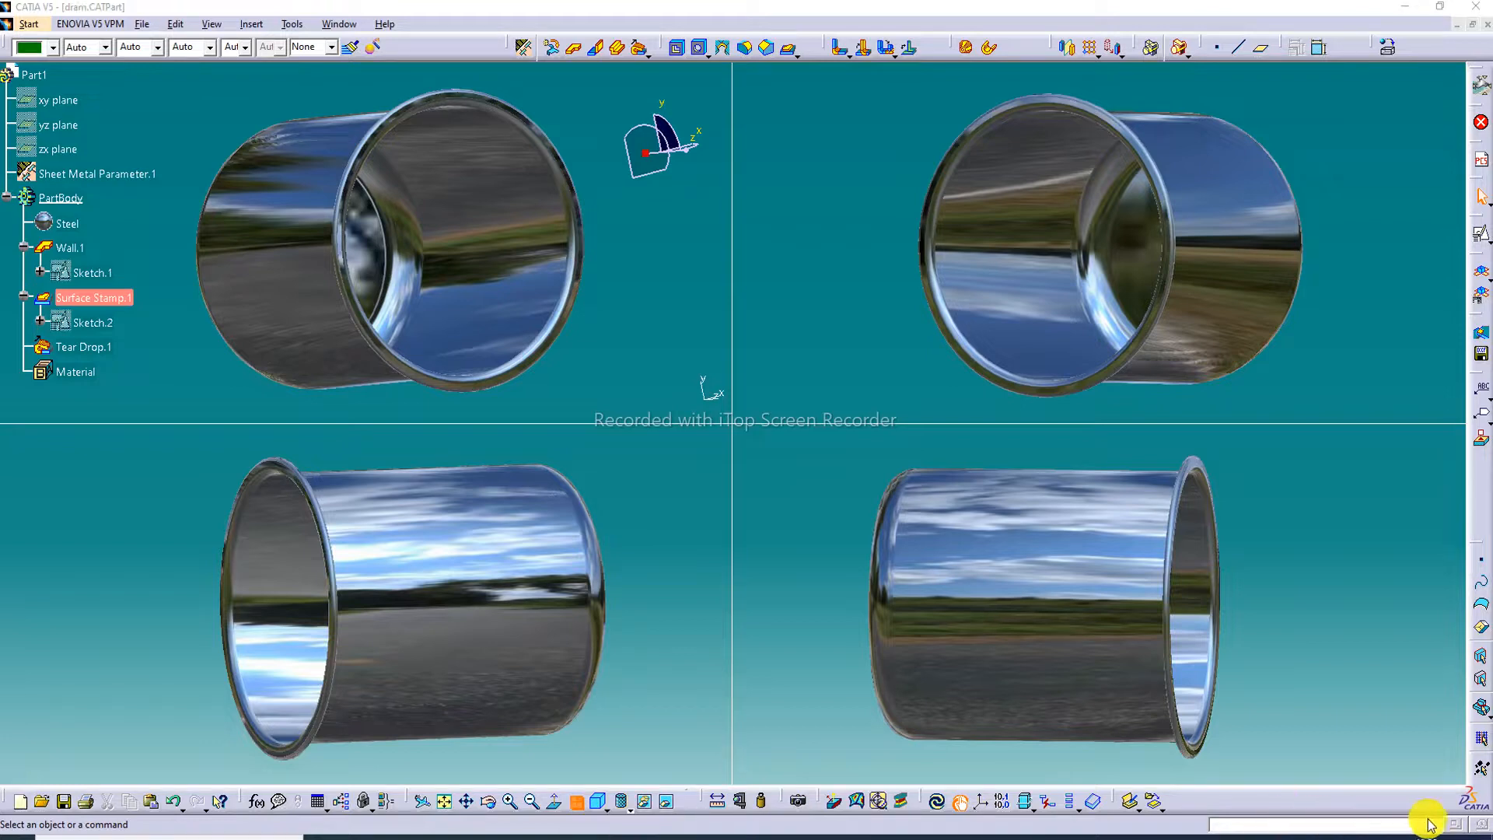
pyautogui.click(1459, 826)
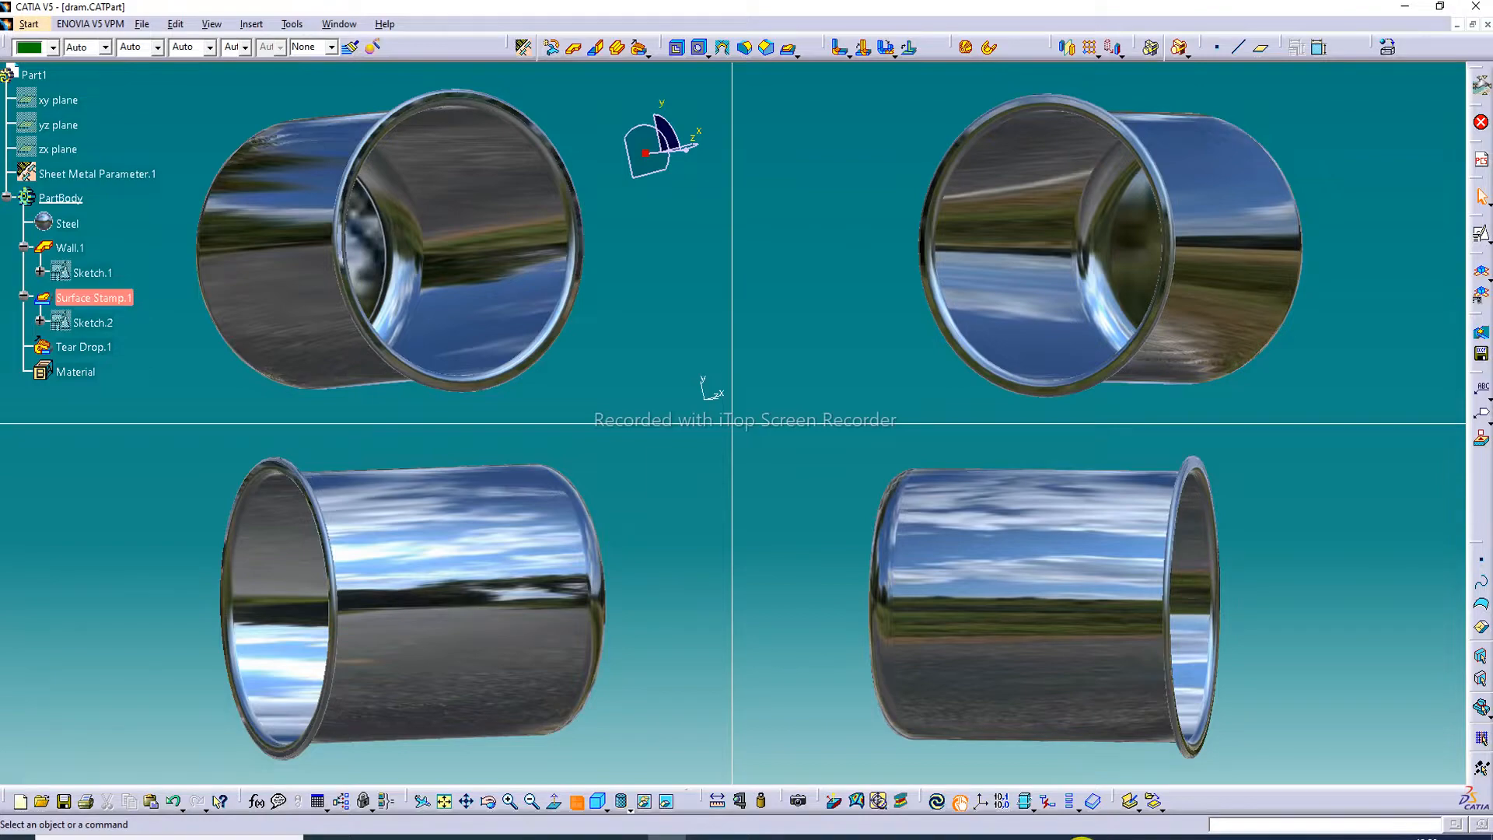
# Switch from the four-view layout to a single view and examine the finished container's rim, interior, side wall and base
pyautogui.click(576, 801)
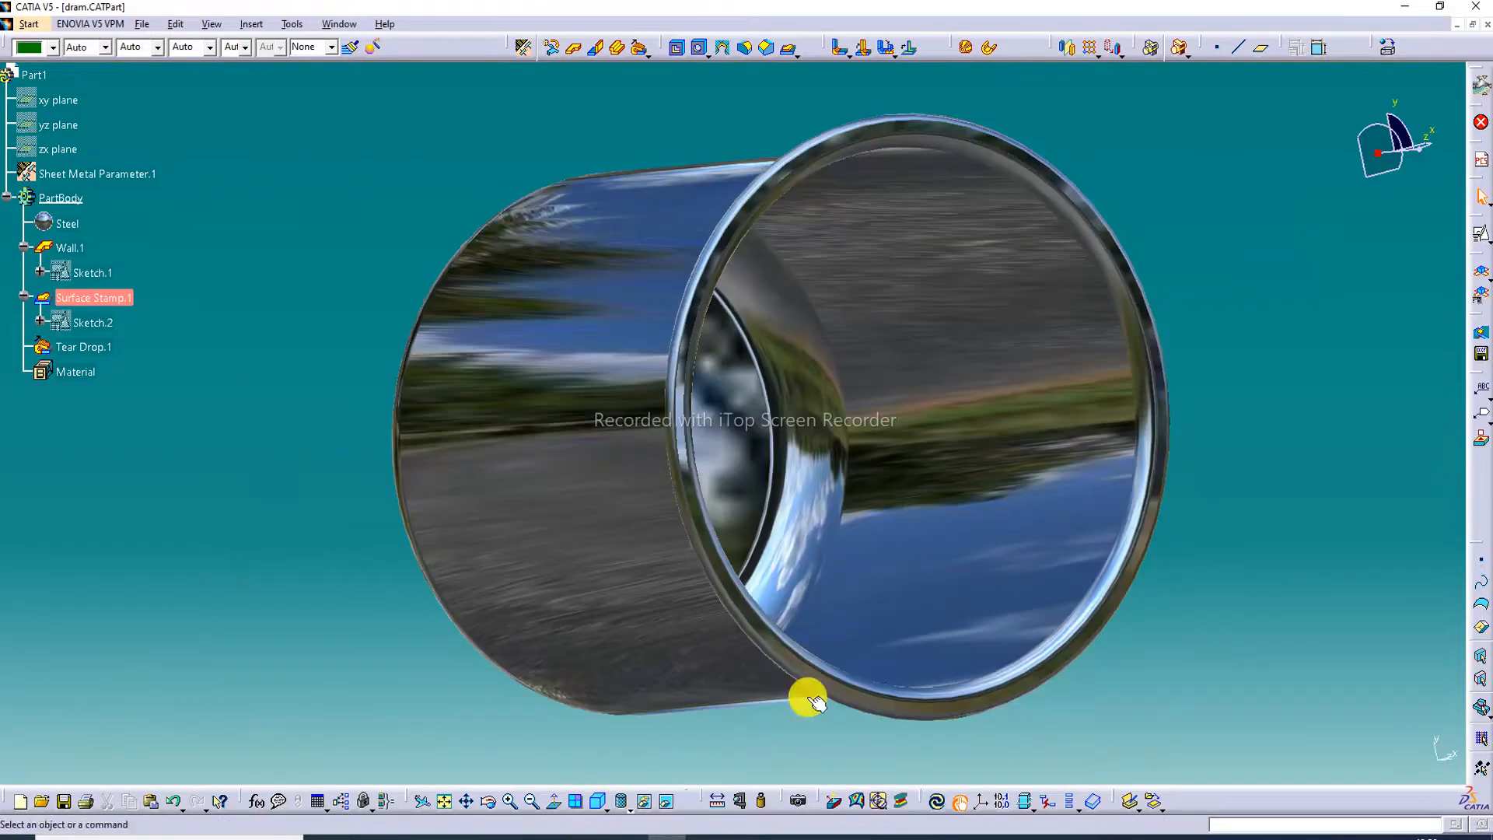
pyautogui.moveTo(1009, 333); pyautogui.dragTo(1283, 396, button='middle')
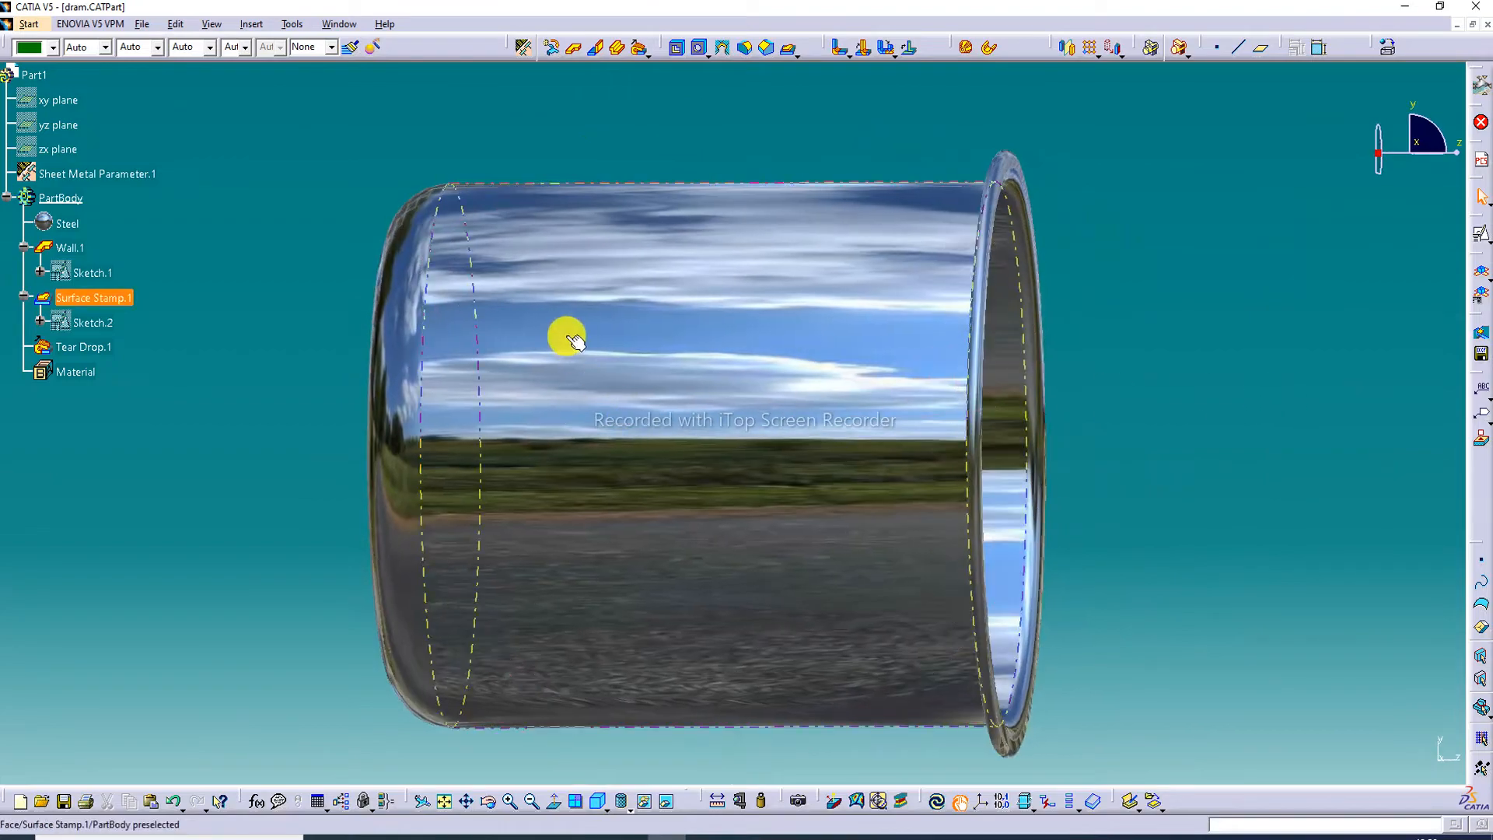
pyautogui.moveTo(574, 340); pyautogui.dragTo(403, 294, button='middle')
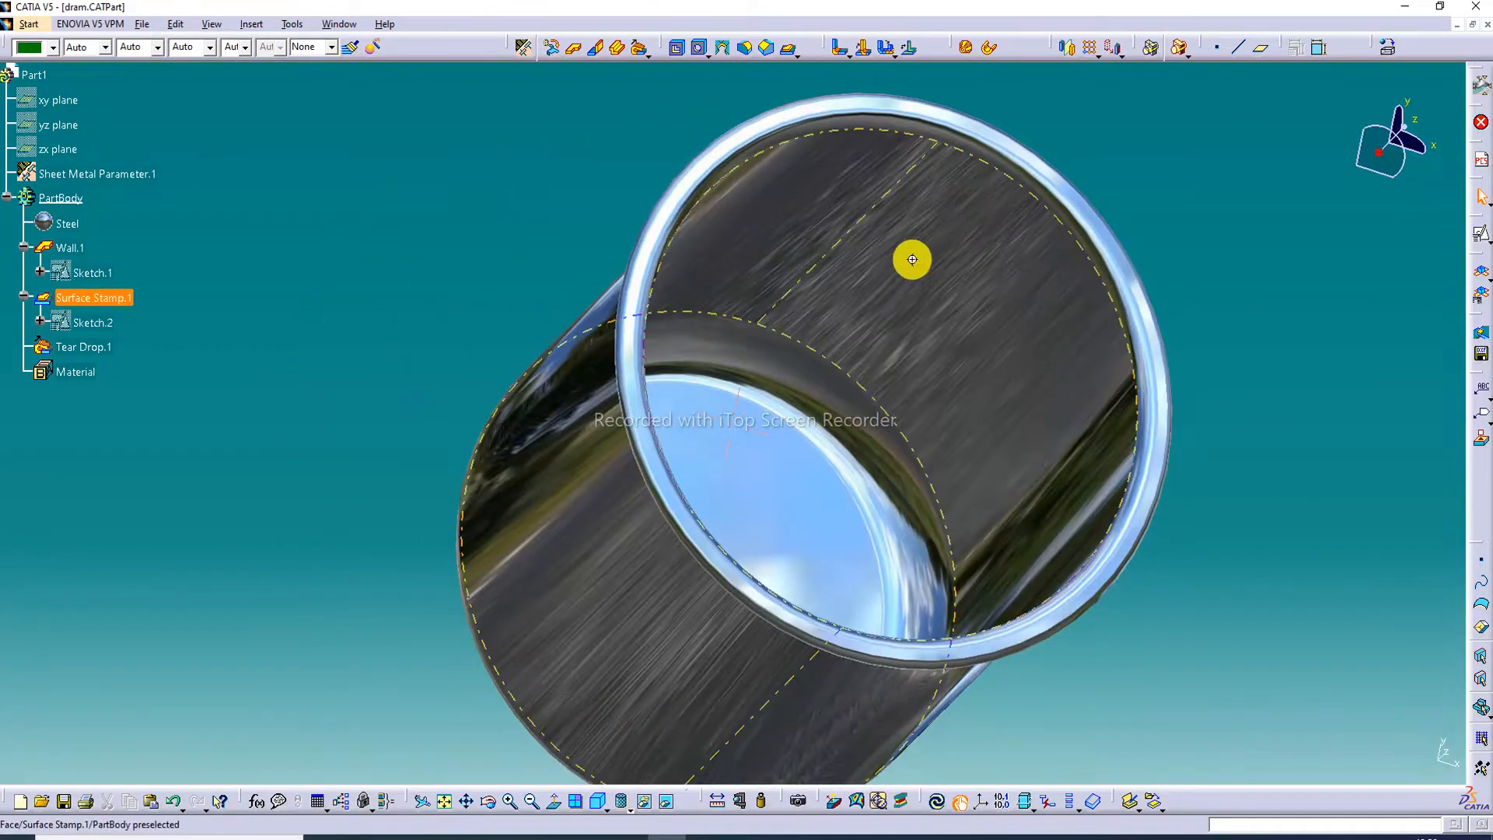
pyautogui.moveTo(912, 259); pyautogui.dragTo(1024, 103, button='middle')
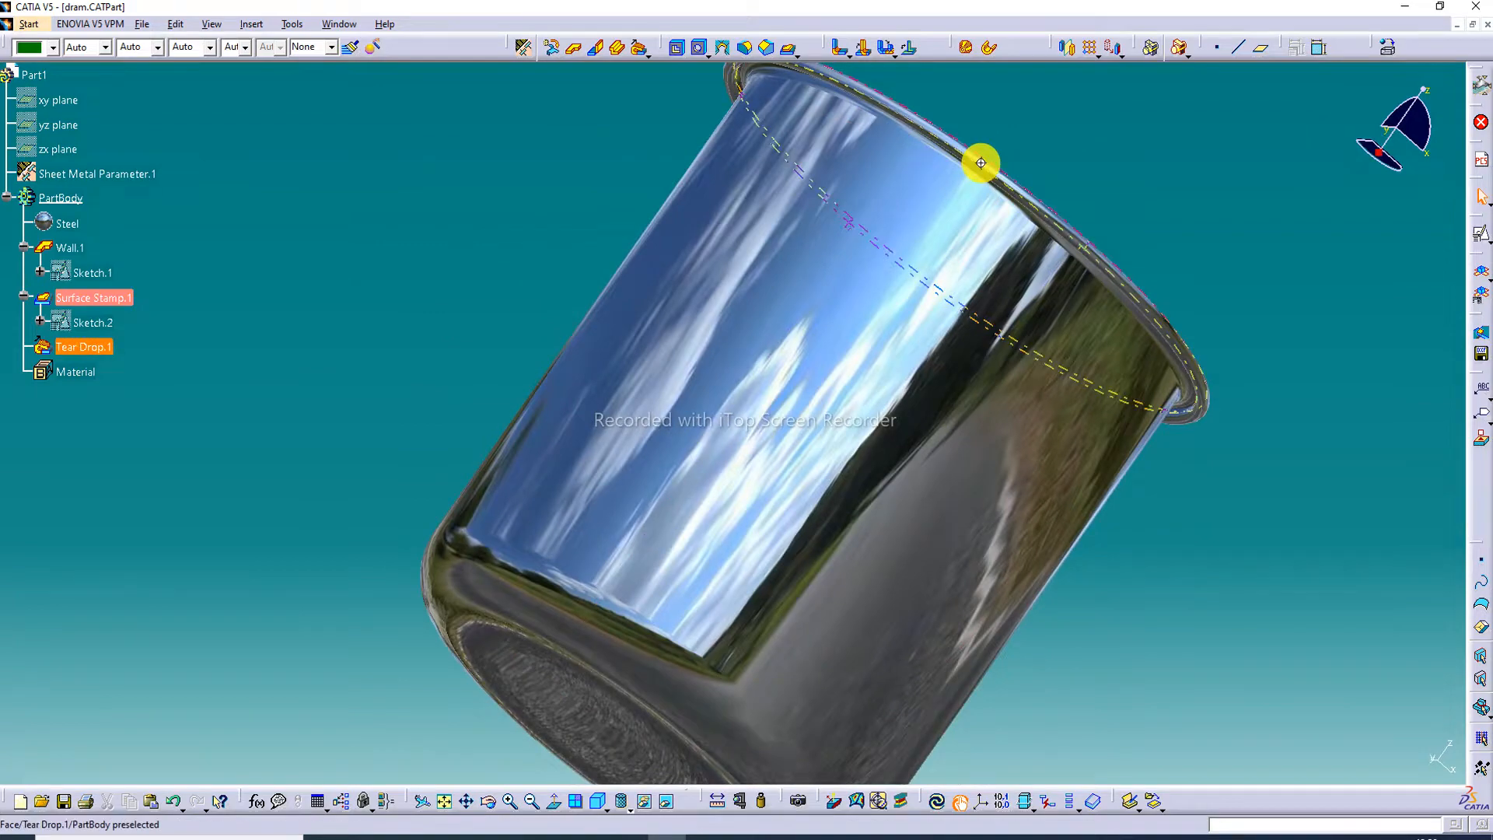
pyautogui.moveTo(981, 163); pyautogui.dragTo(1053, 106, button='middle')
pyautogui.moveTo(829, 233); pyautogui.dragTo(1120, 323, button='middle')
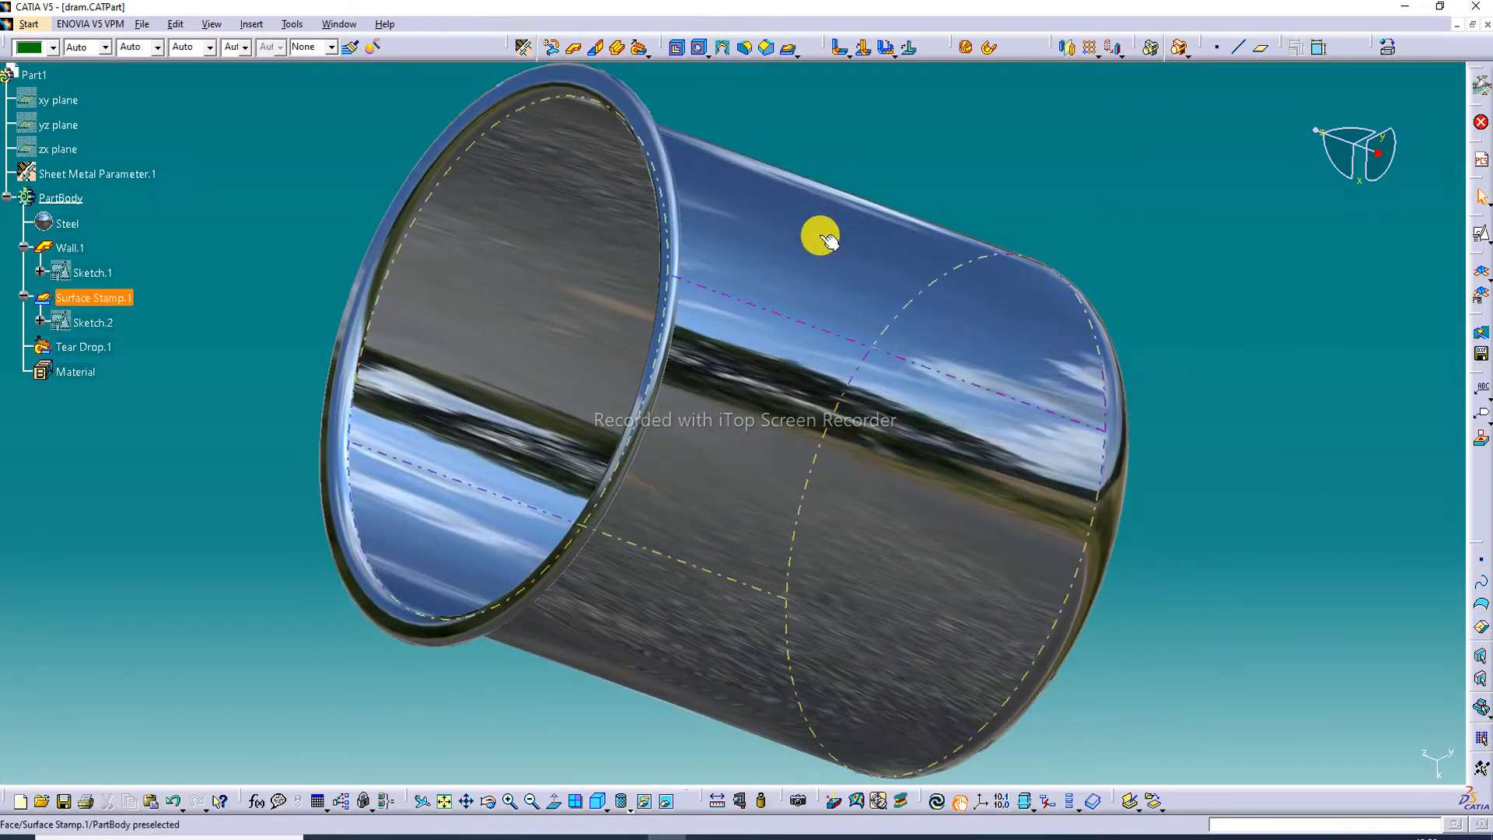
pyautogui.moveTo(820, 233); pyautogui.dragTo(879, 266, button='middle')
pyautogui.moveTo(924, 324); pyautogui.dragTo(700, 327, button='middle')
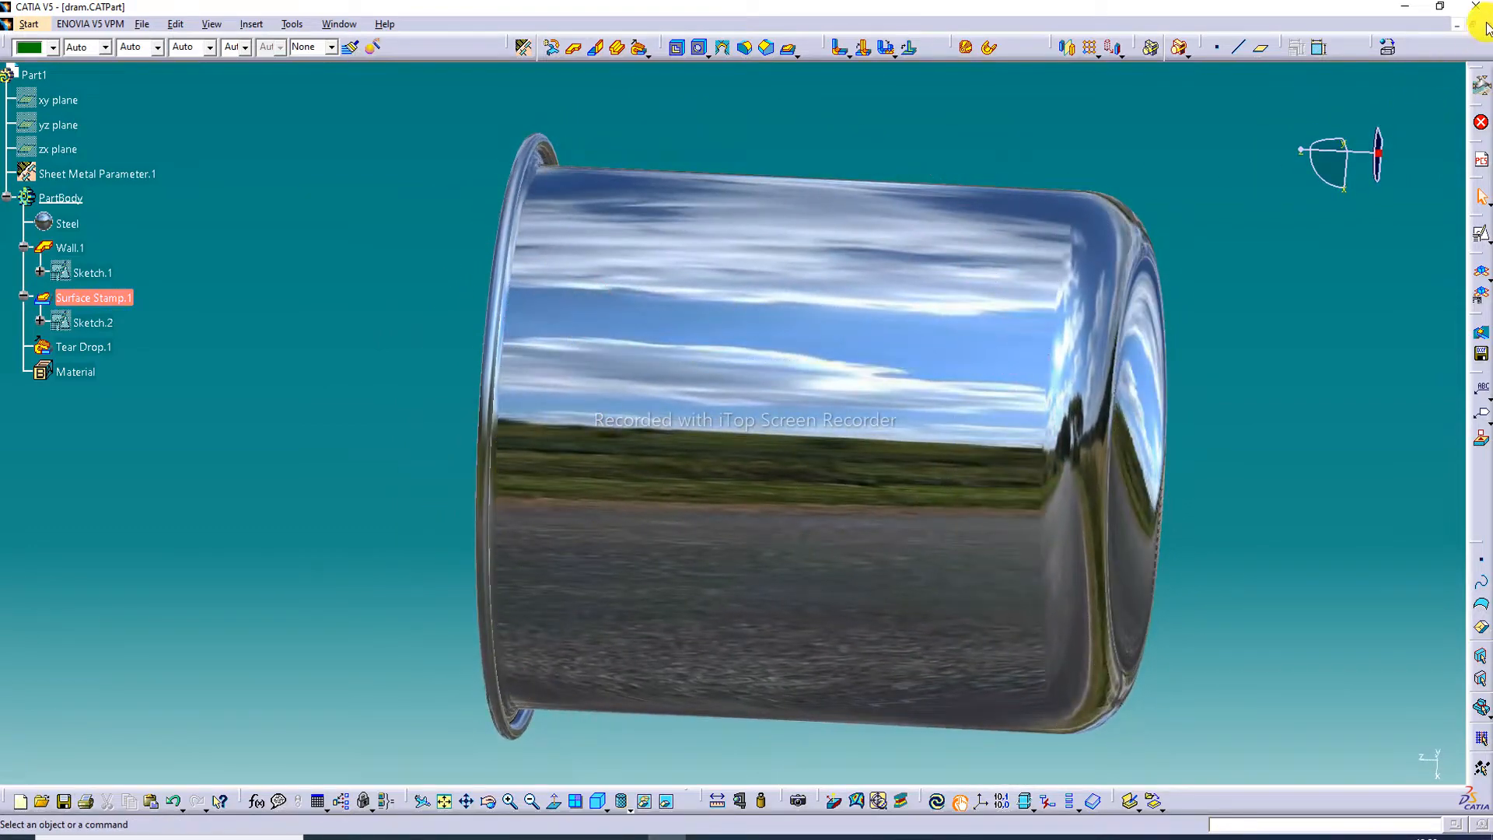
# Save and close dram.CATPart, and create a new part named Part1 in the Generative Sheetmetal Design workbench
pyautogui.hotkey('ctrl', 's')
pyautogui.click(1485, 25)
pyautogui.click(27, 24)
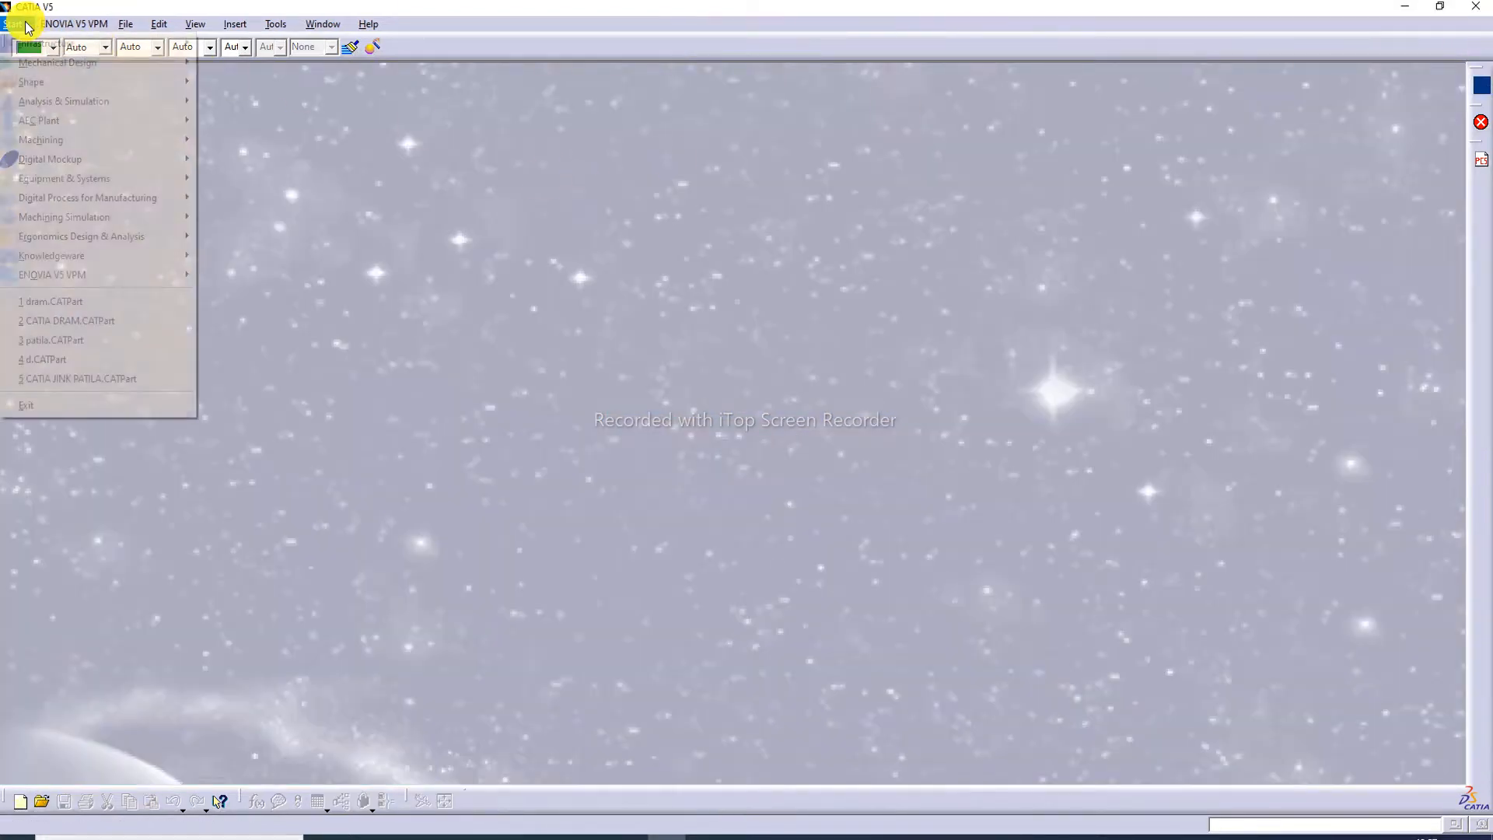
pyautogui.moveTo(115, 60)
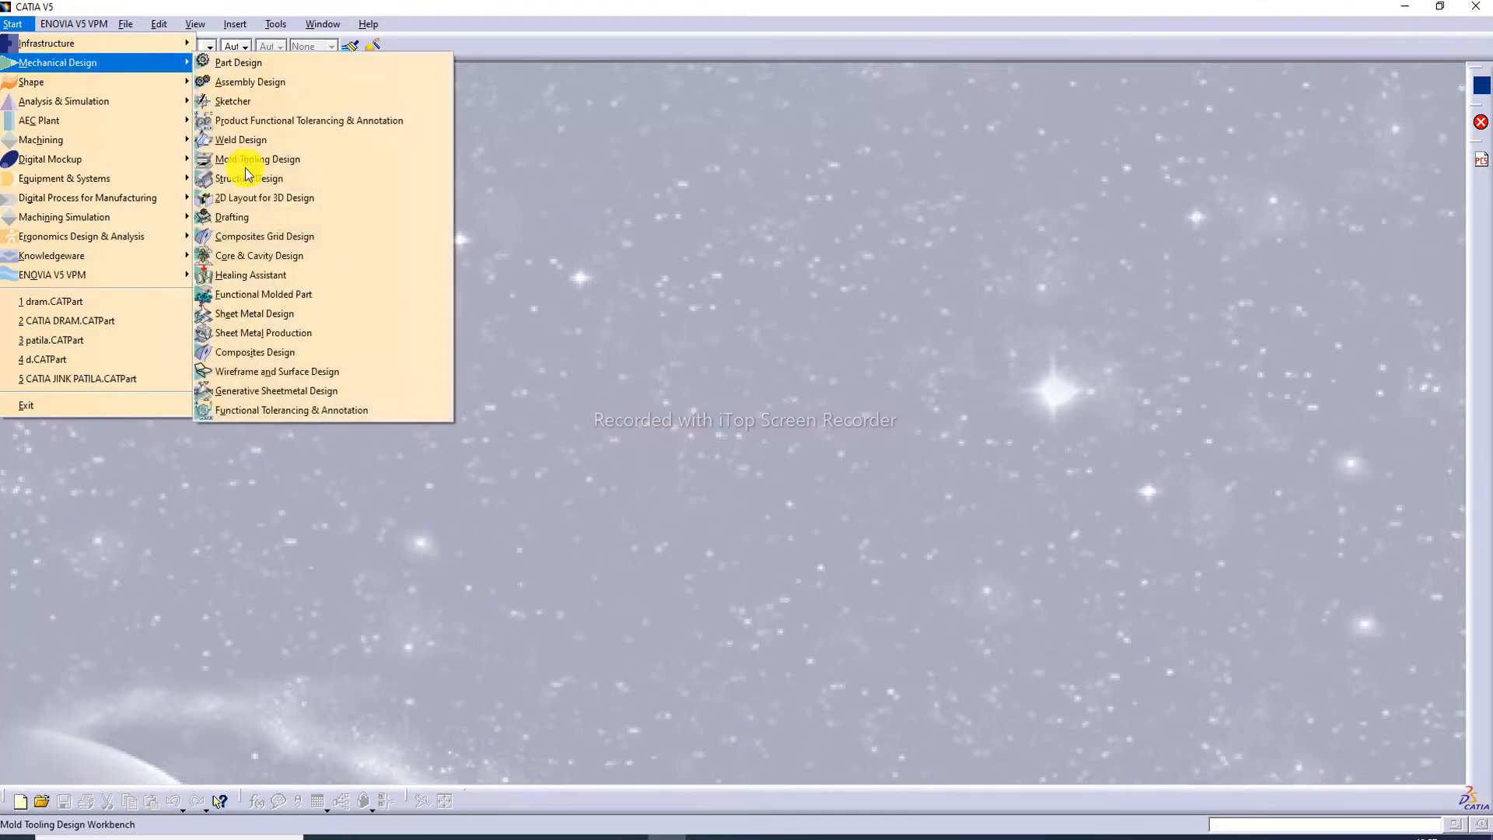
pyautogui.click(314, 392)
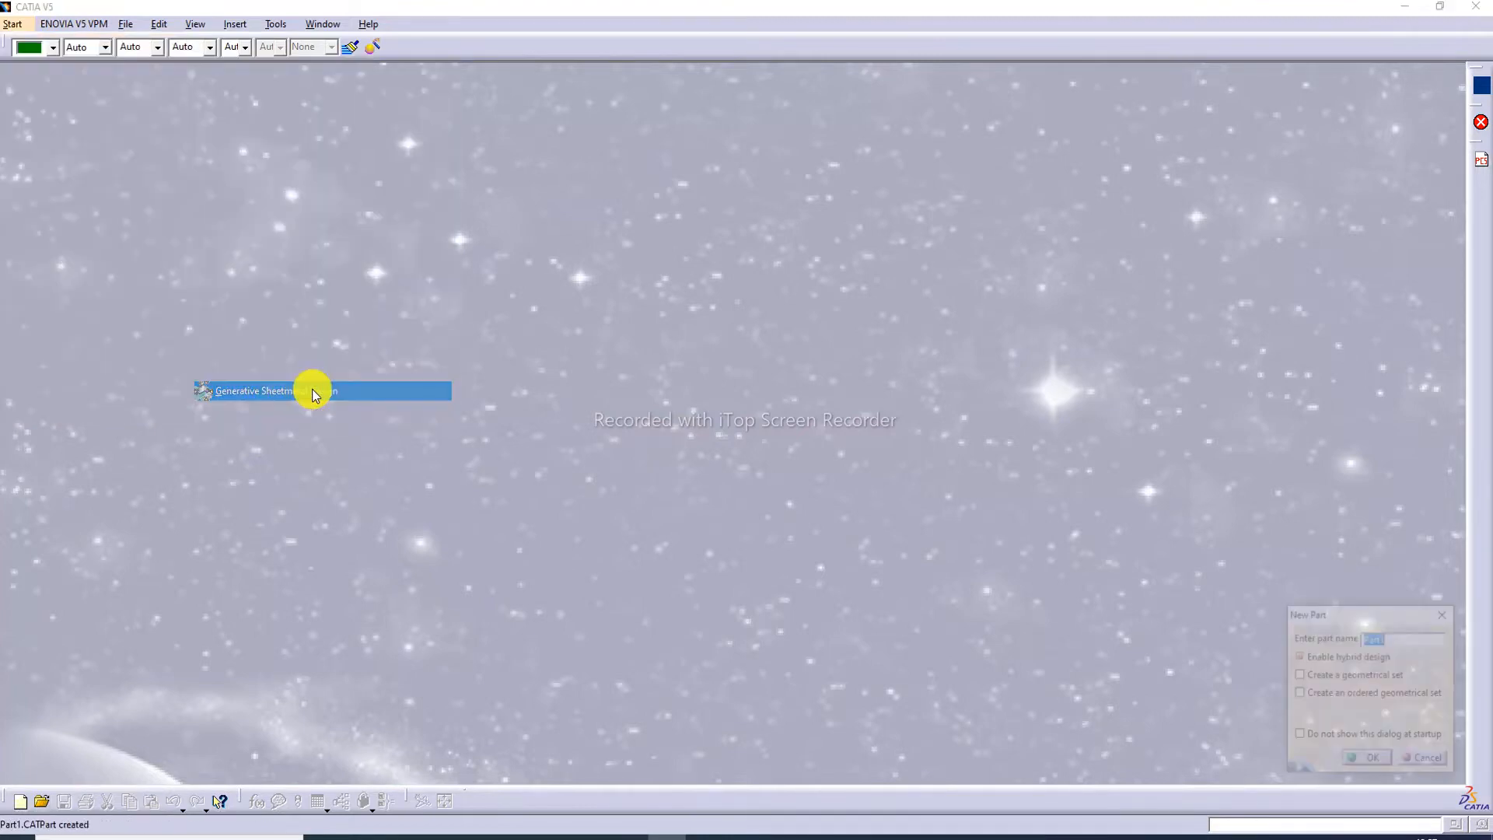
pyautogui.click(1369, 758)
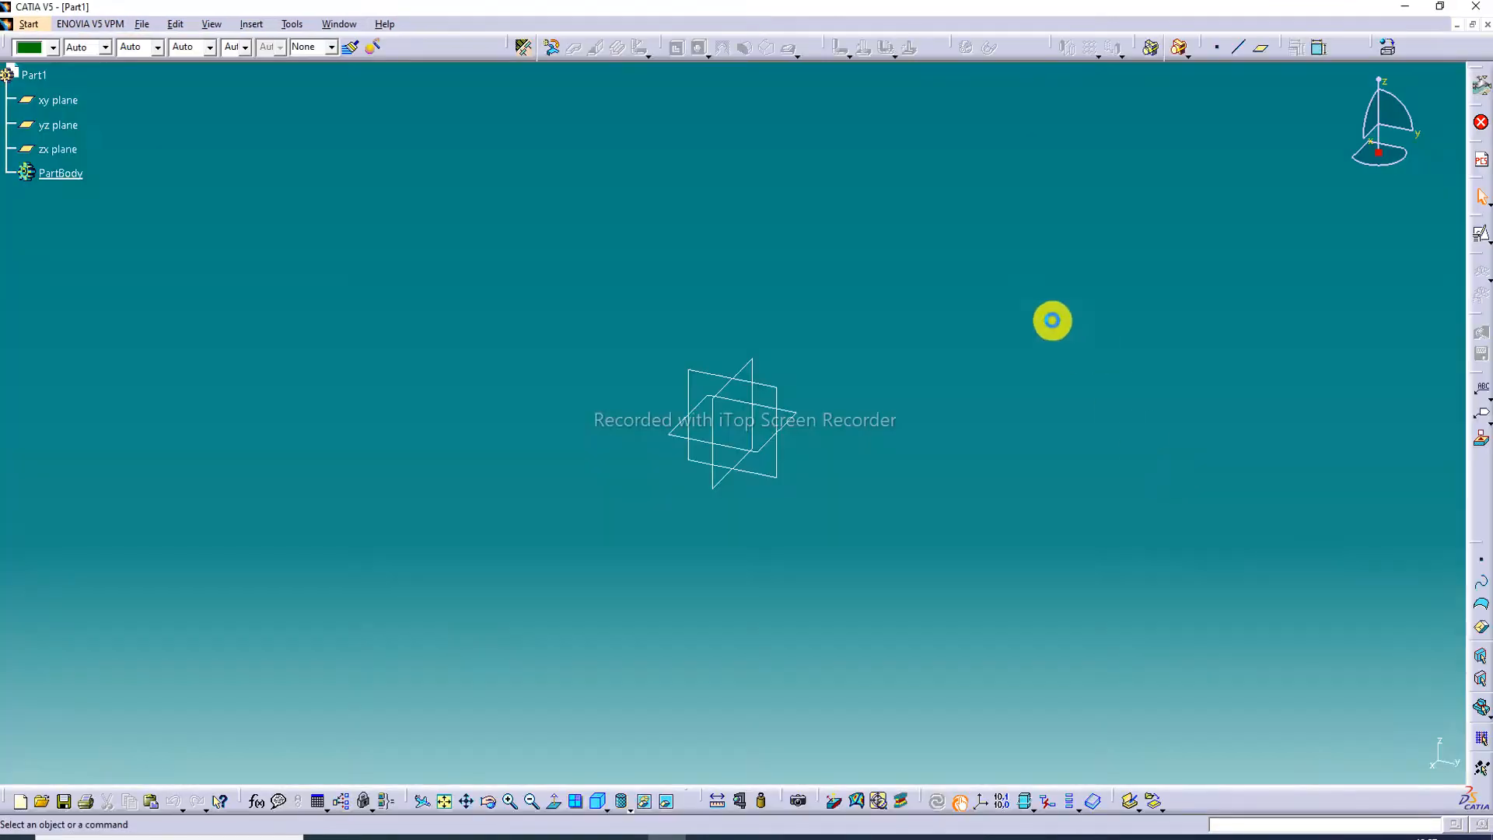
# Start a positioned sketch on the xy plane with the axes swapped and the V direction reversed
pyautogui.click(803, 416)
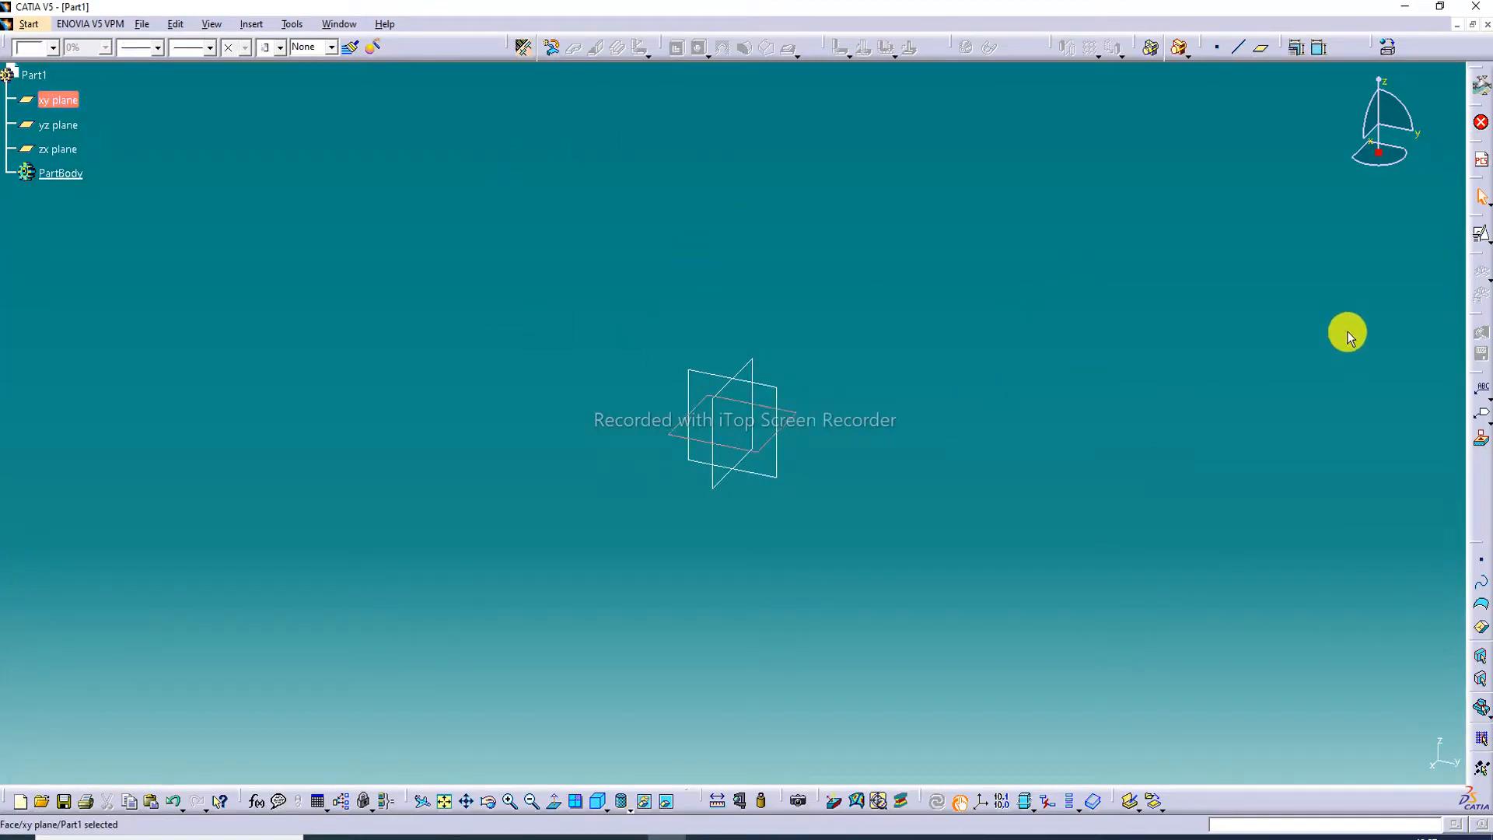
pyautogui.click(1483, 237)
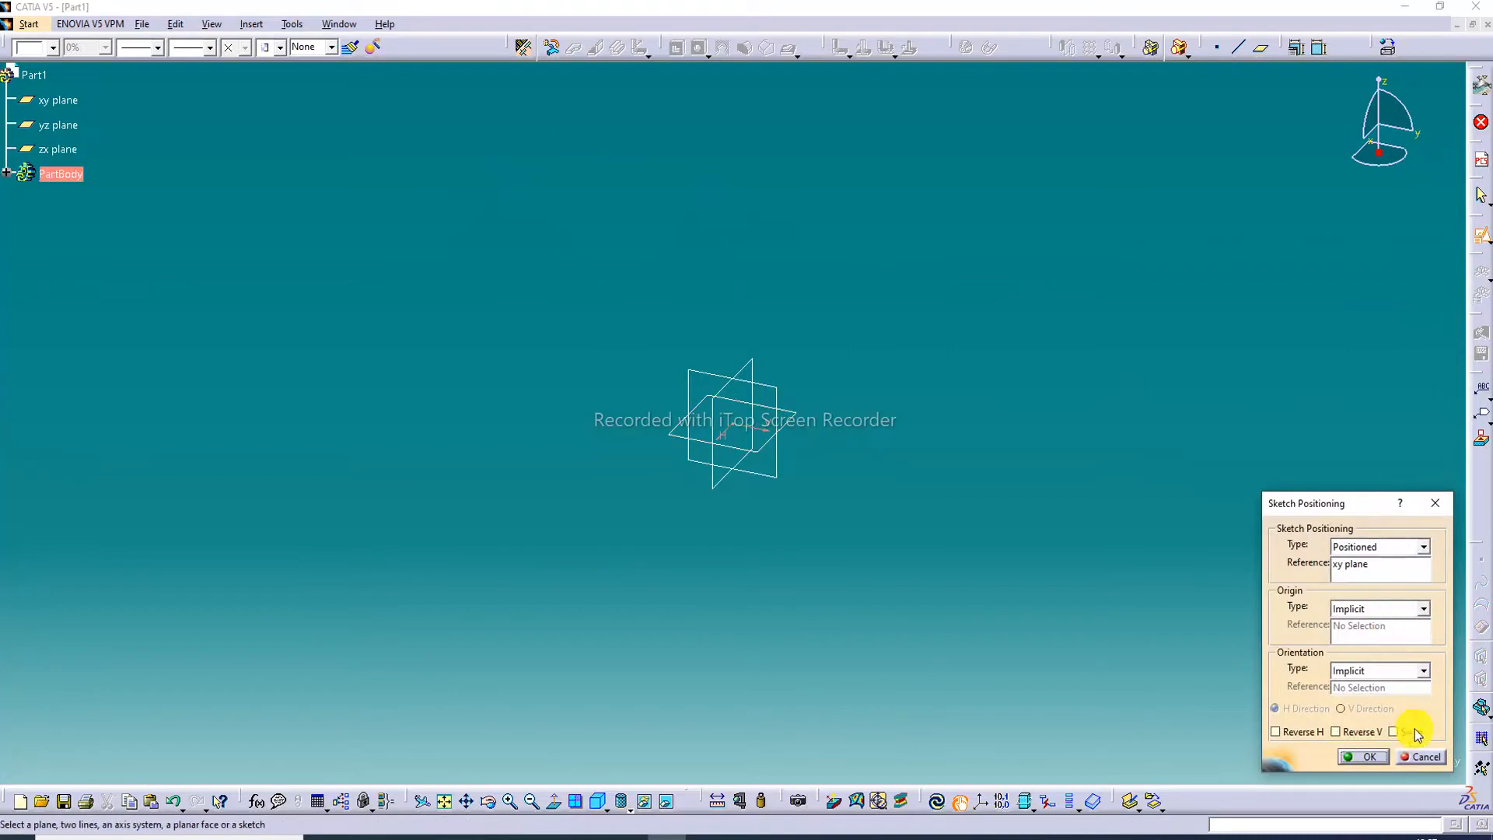
pyautogui.click(1372, 731)
pyautogui.click(1370, 757)
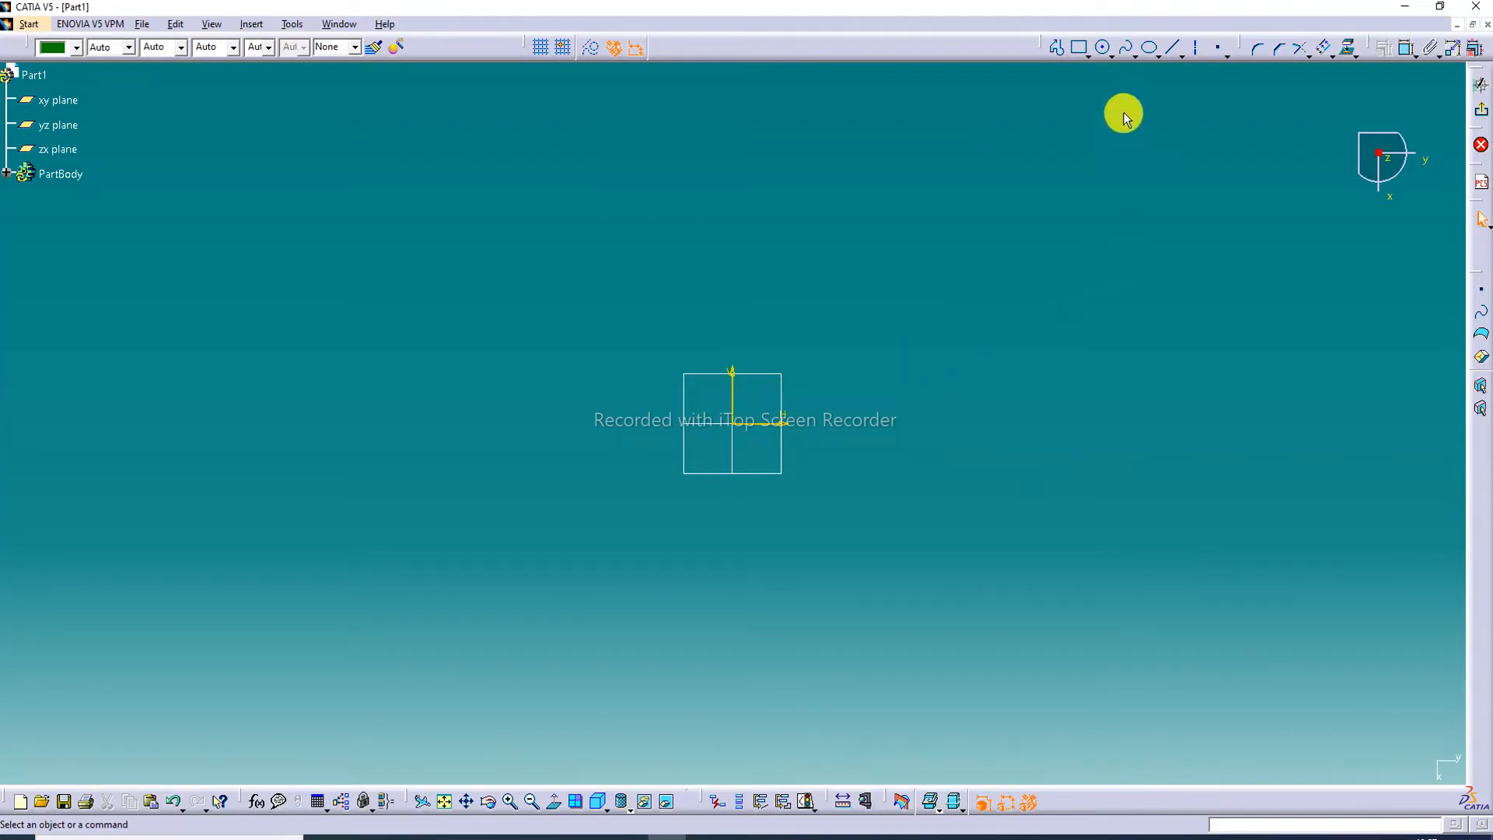
# Sketch a circle centred on the origin with a radius of about 107 mm
pyautogui.click(1105, 51)
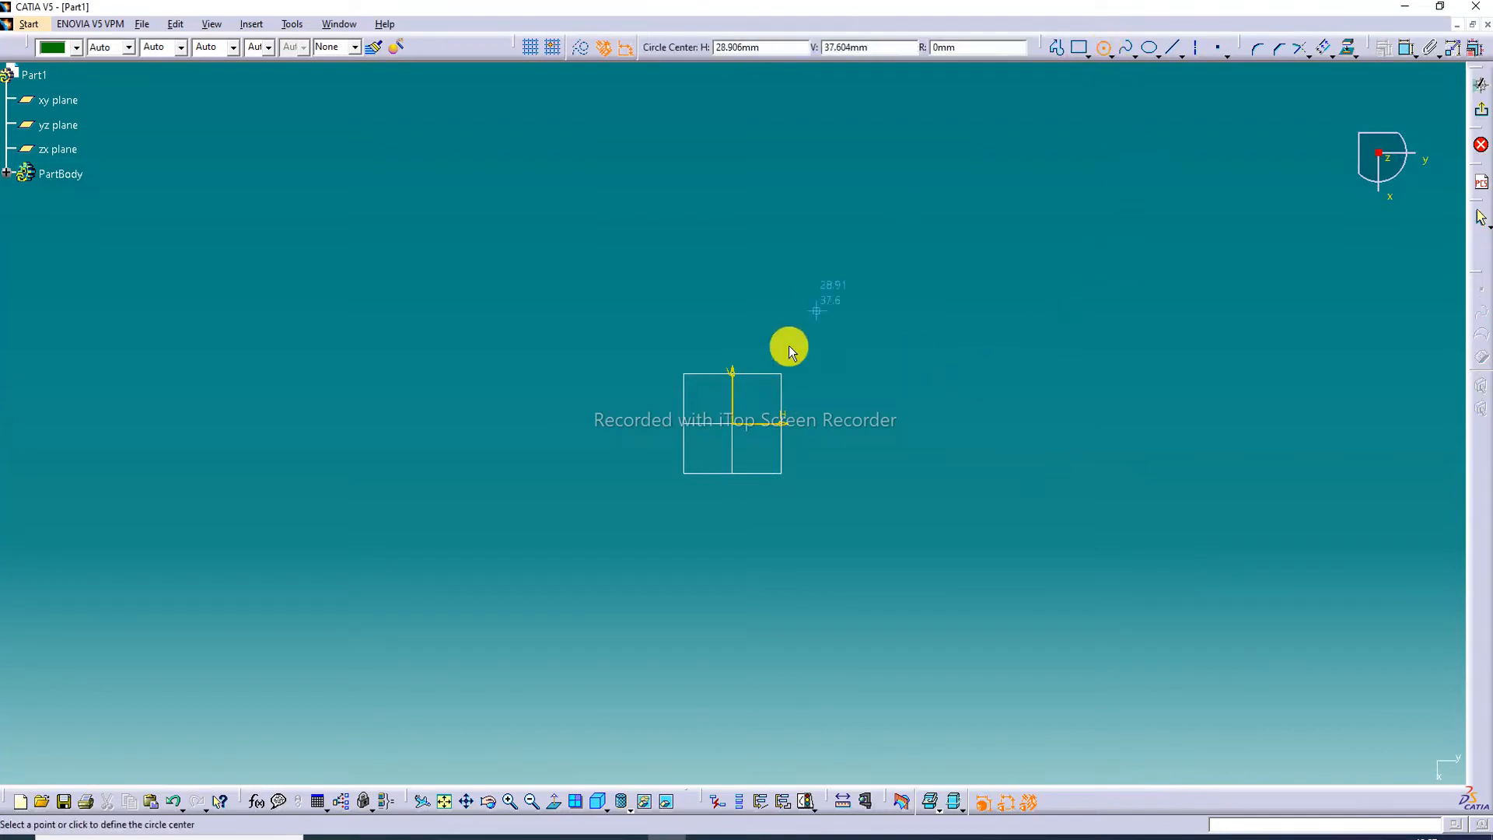
pyautogui.click(733, 421)
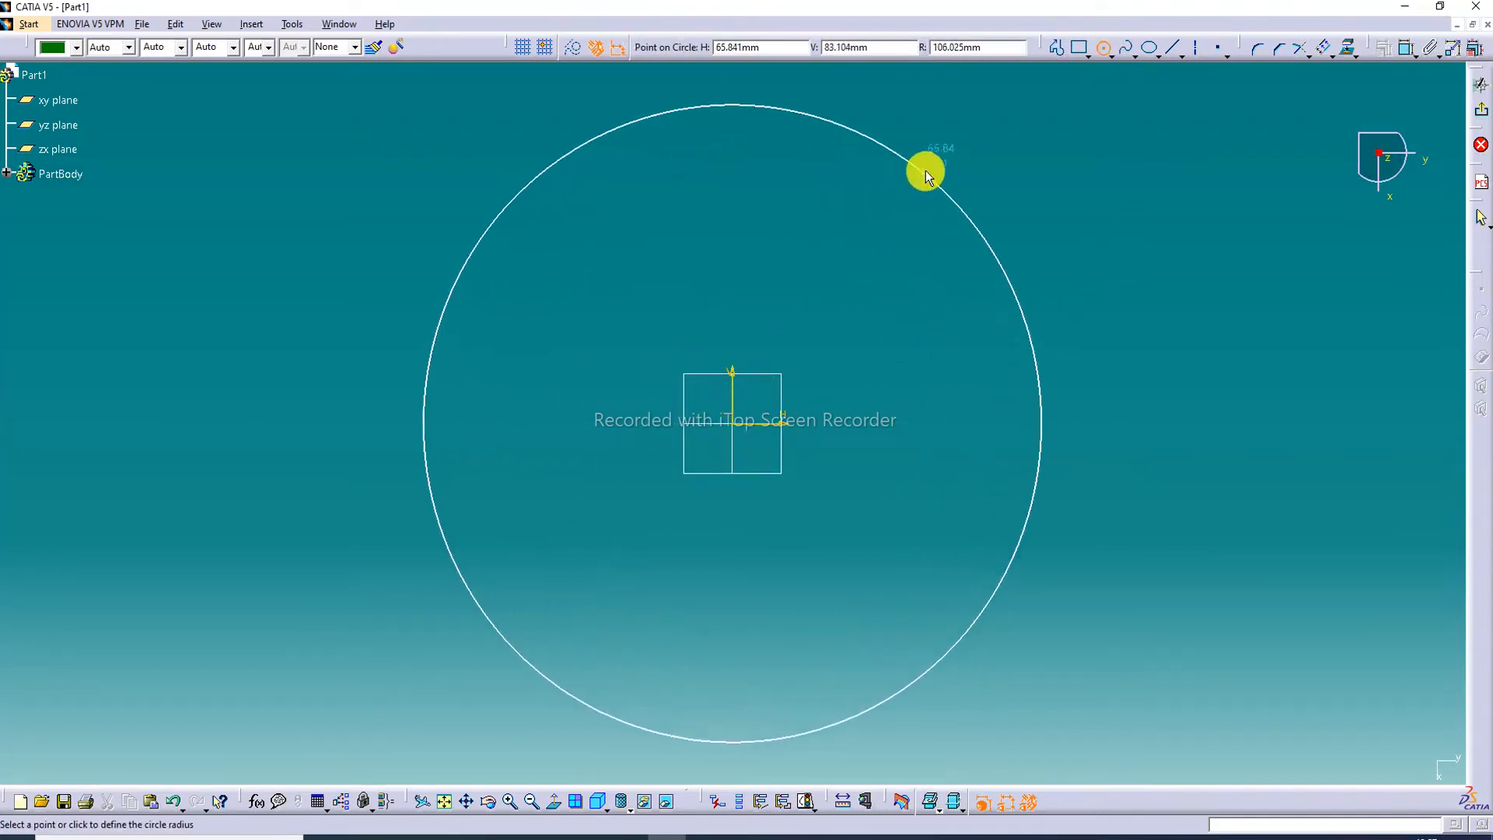
pyautogui.click(925, 170)
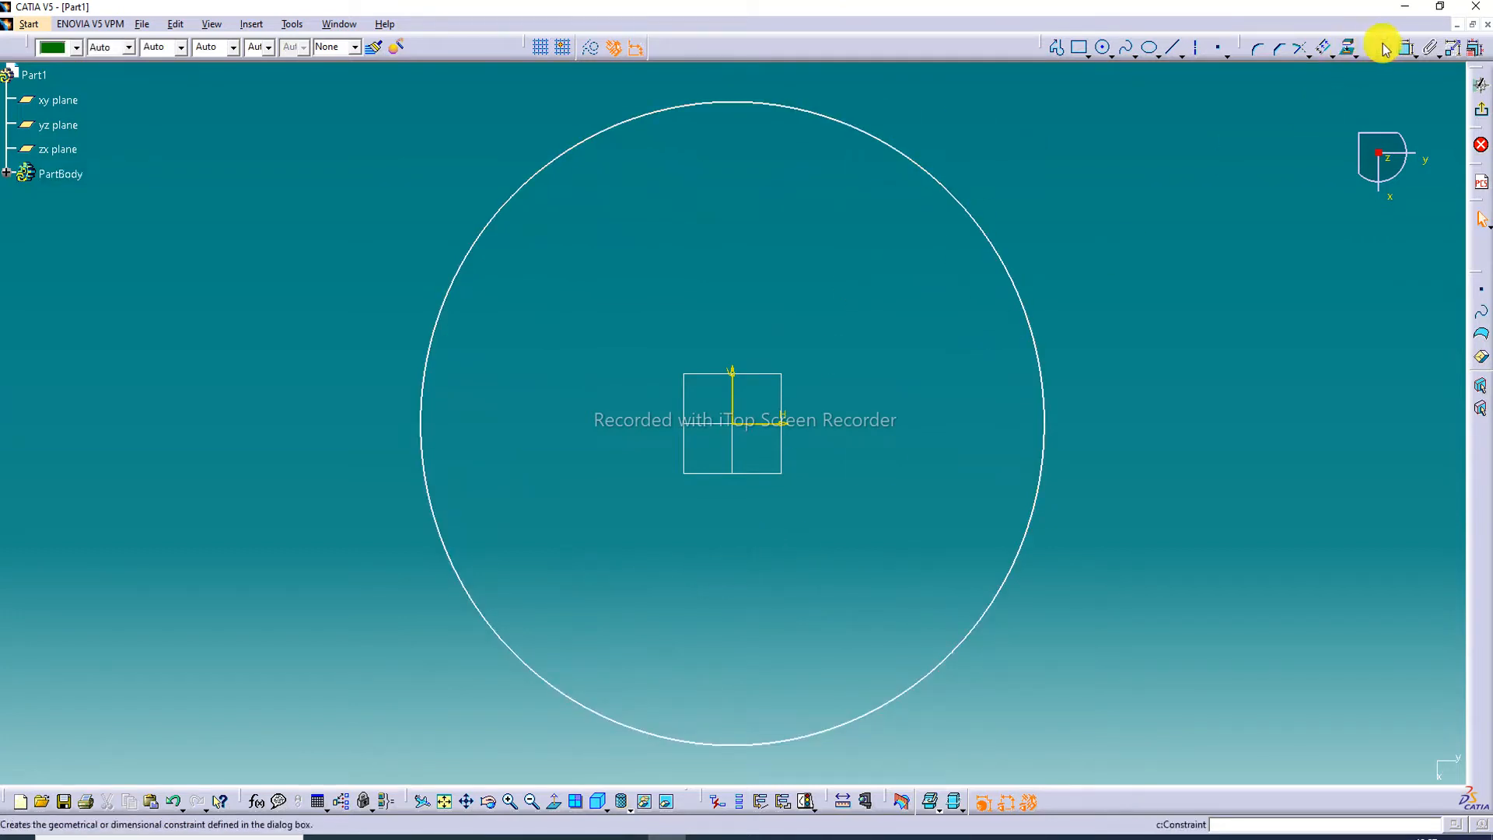
# Constrain the circle's diameter to 260 mm and exit the sketch
pyautogui.click(1406, 48)
pyautogui.click(973, 220)
pyautogui.click(1066, 197)
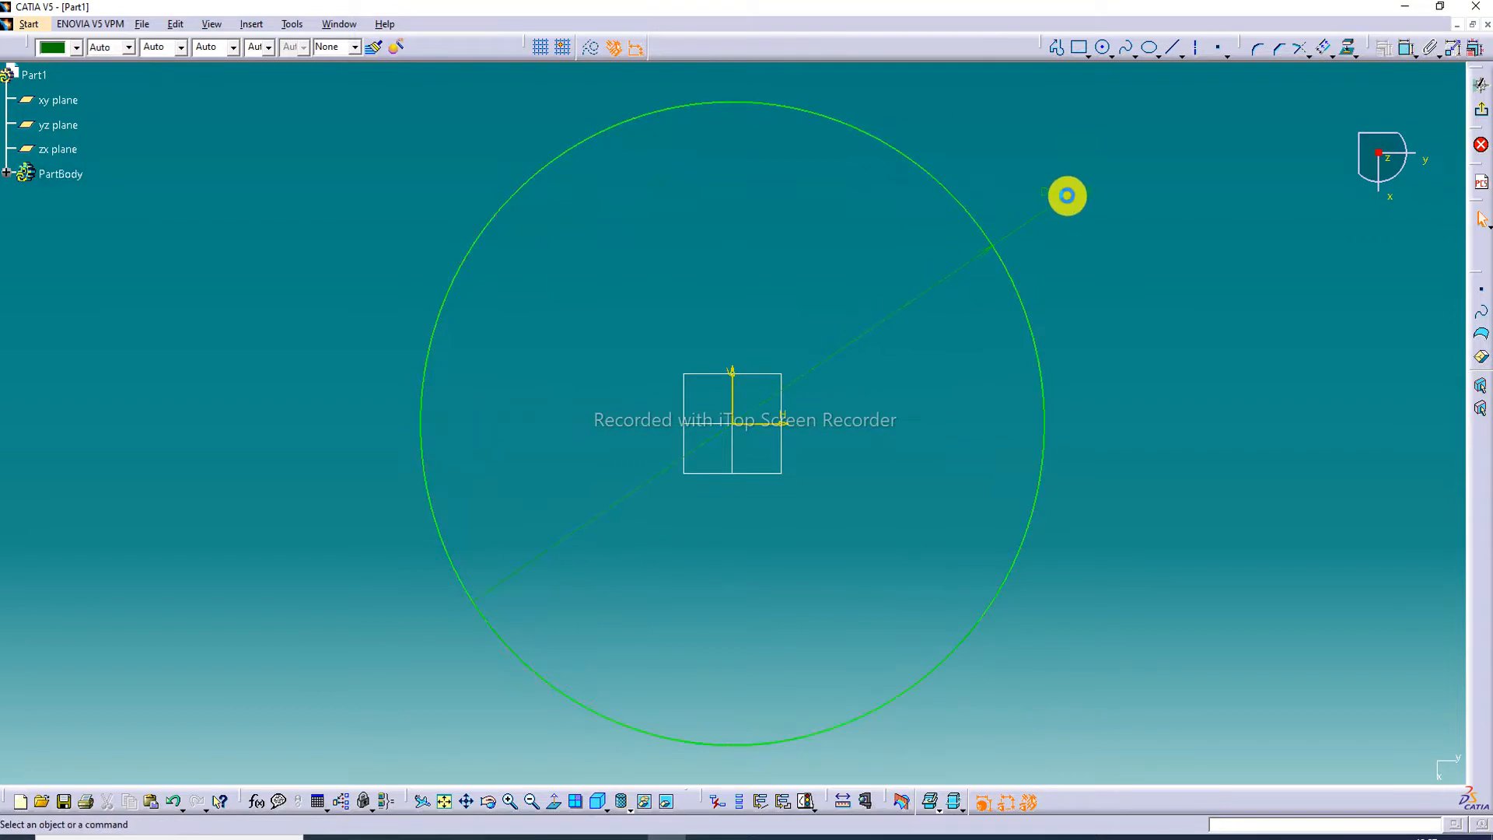
pyautogui.doubleClick(1075, 199)
pyautogui.write('260')
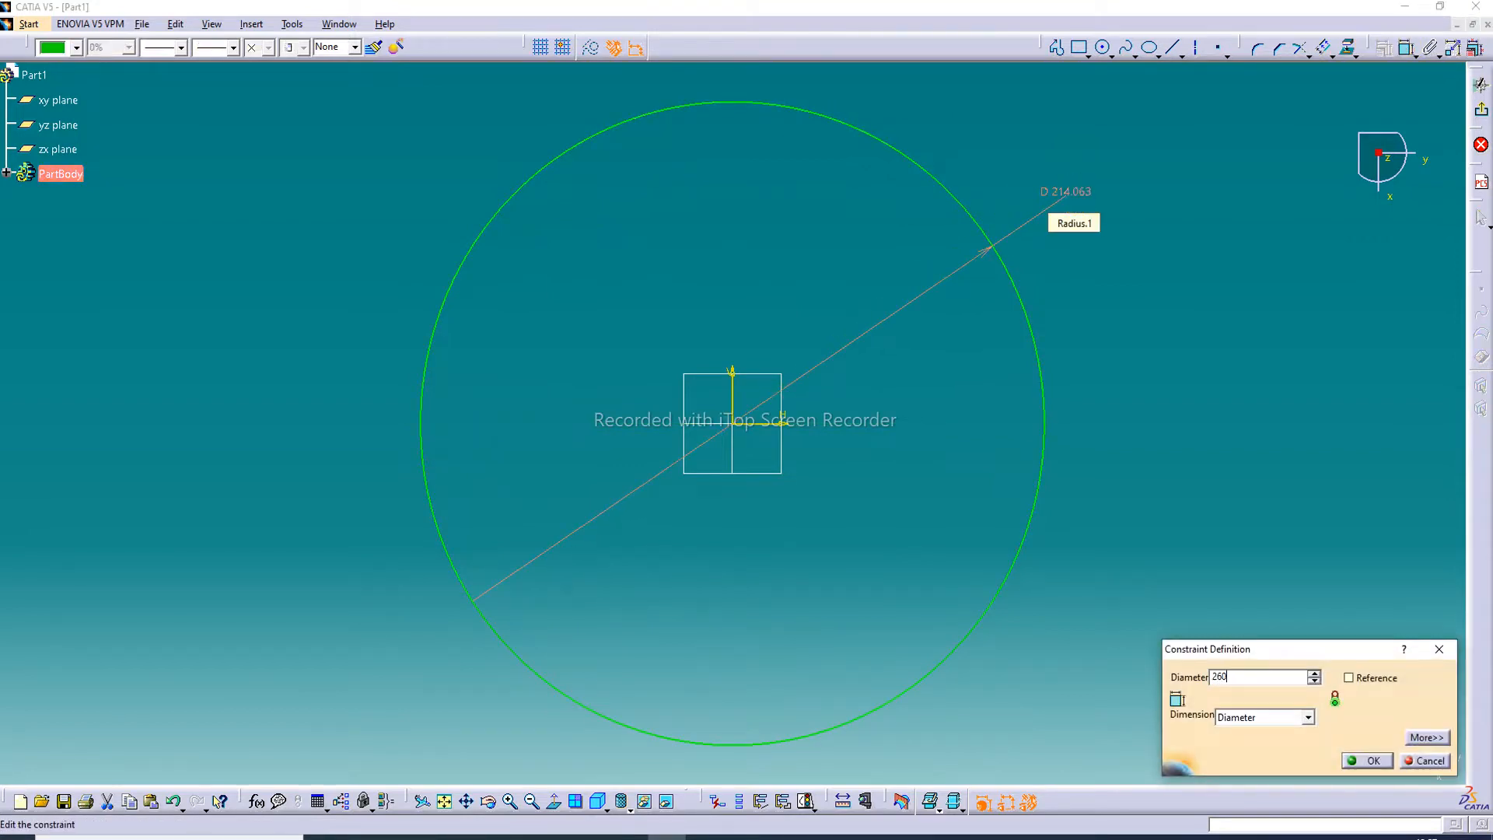
pyautogui.press('Return')
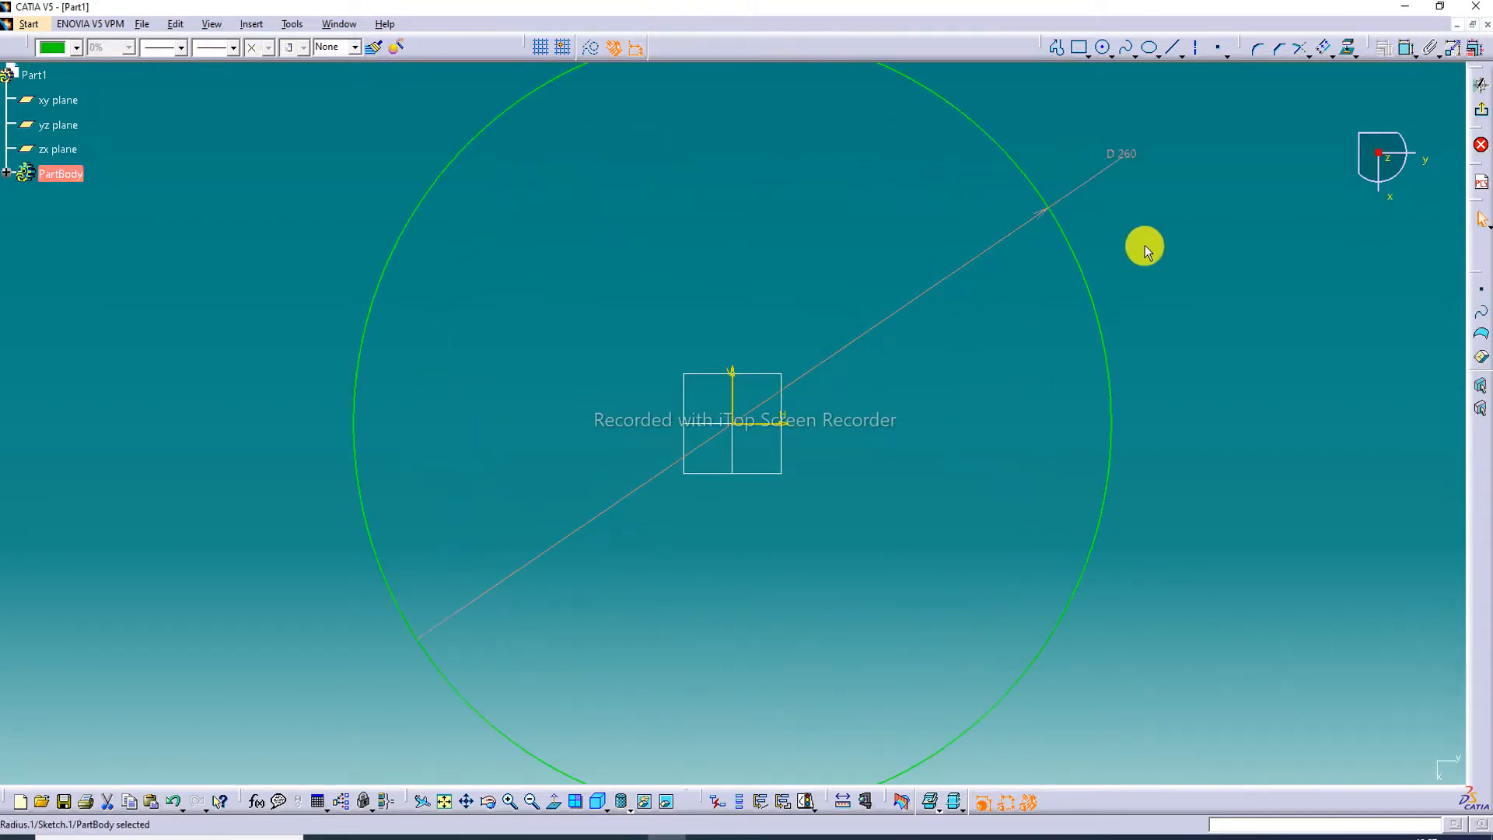
pyautogui.click(455, 802)
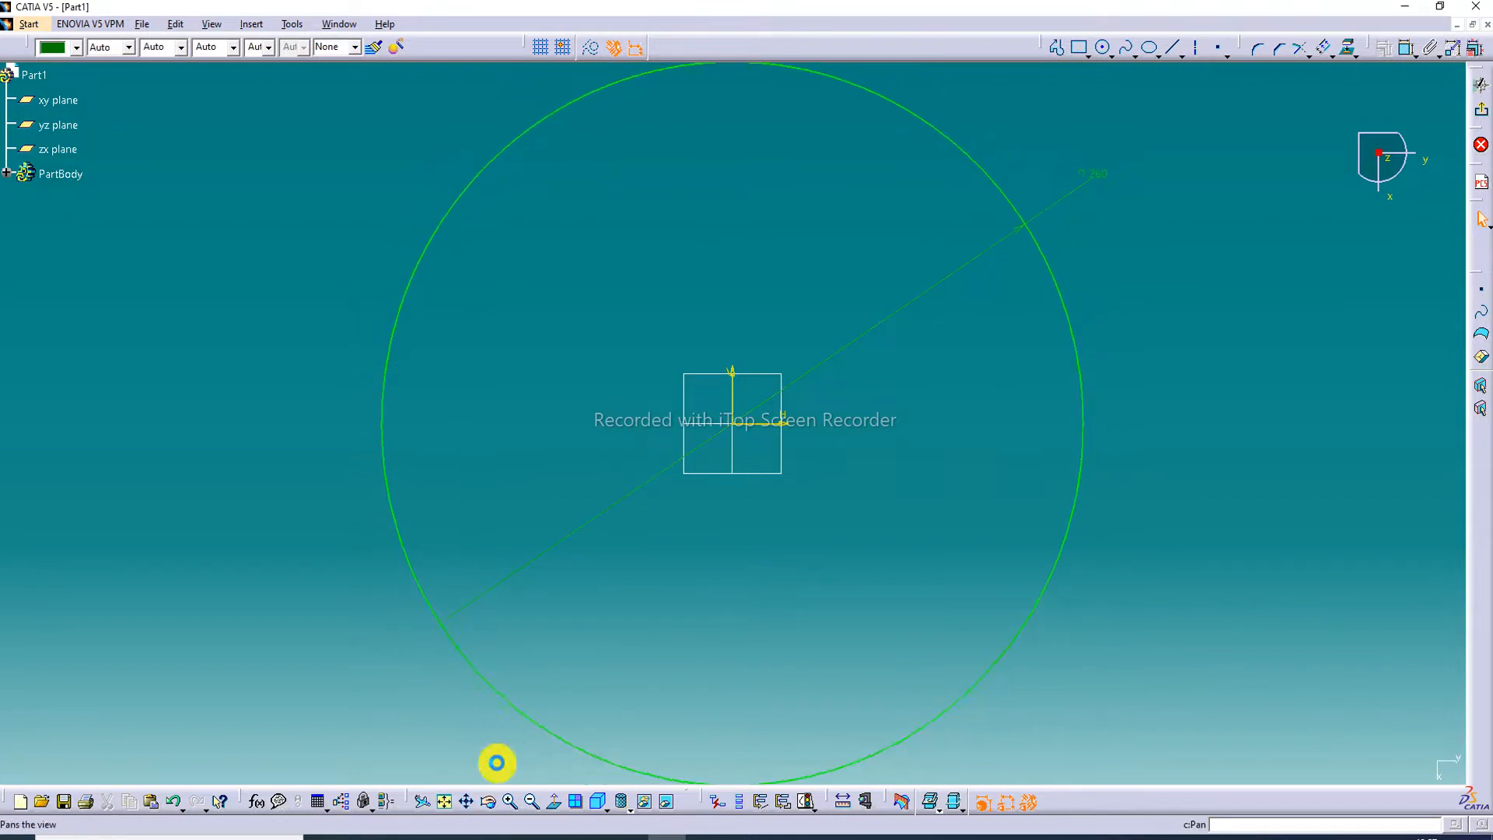
pyautogui.click(508, 800)
pyautogui.moveTo(828, 515); pyautogui.dragTo(848, 515, button='middle')
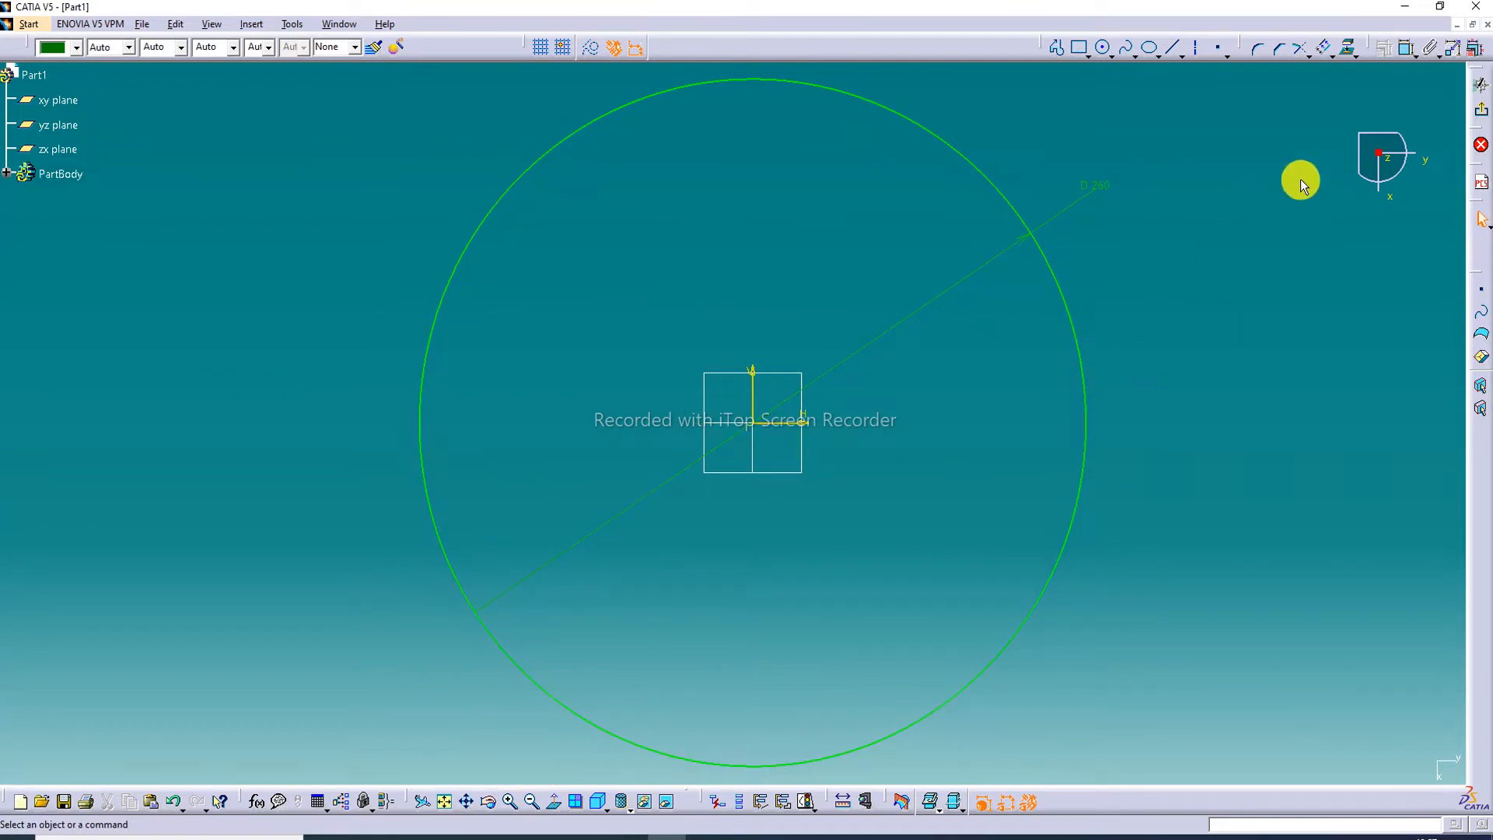
pyautogui.click(1482, 85)
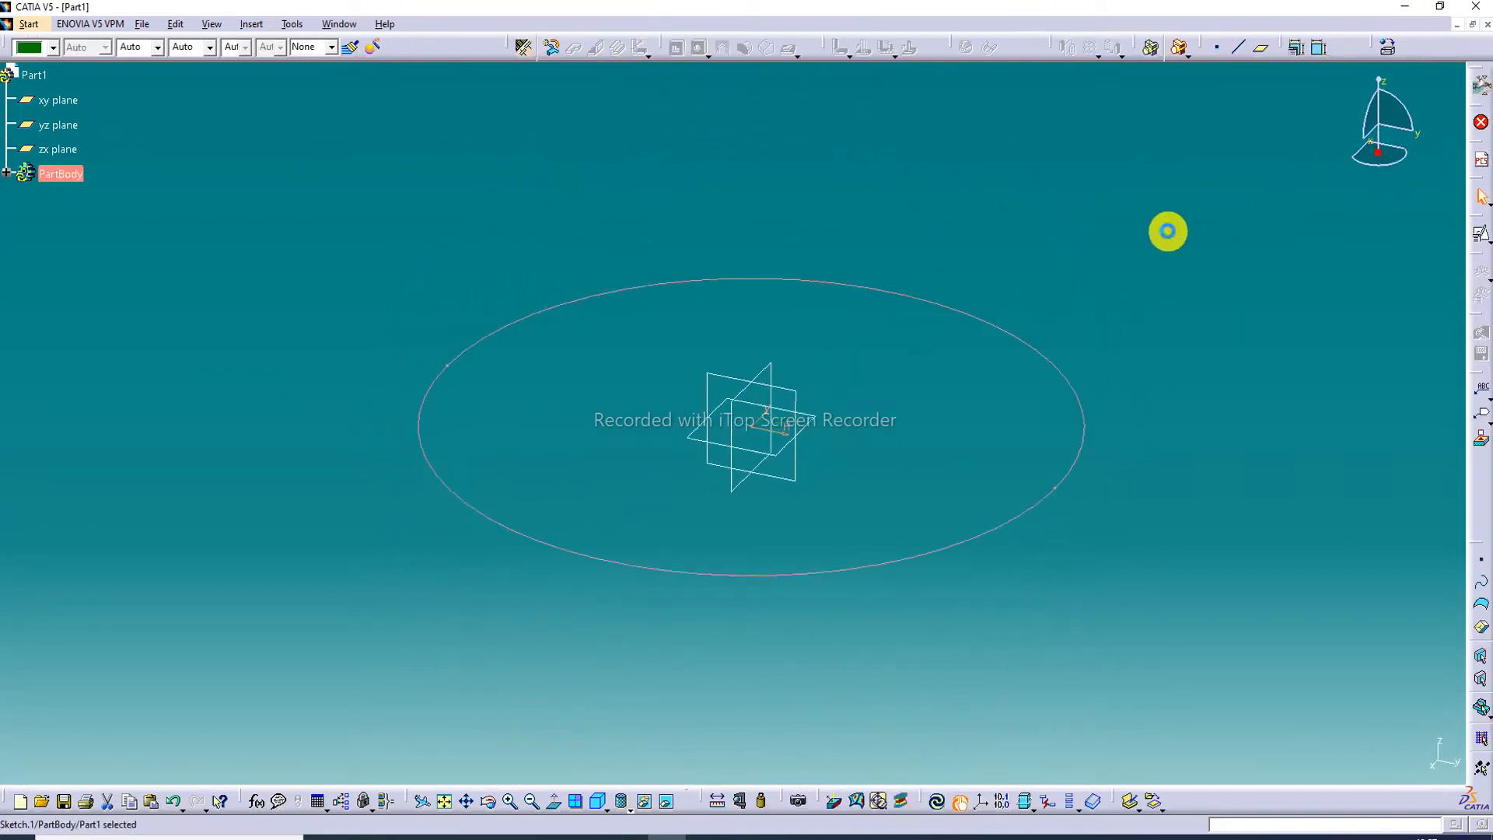
pyautogui.click(1168, 230)
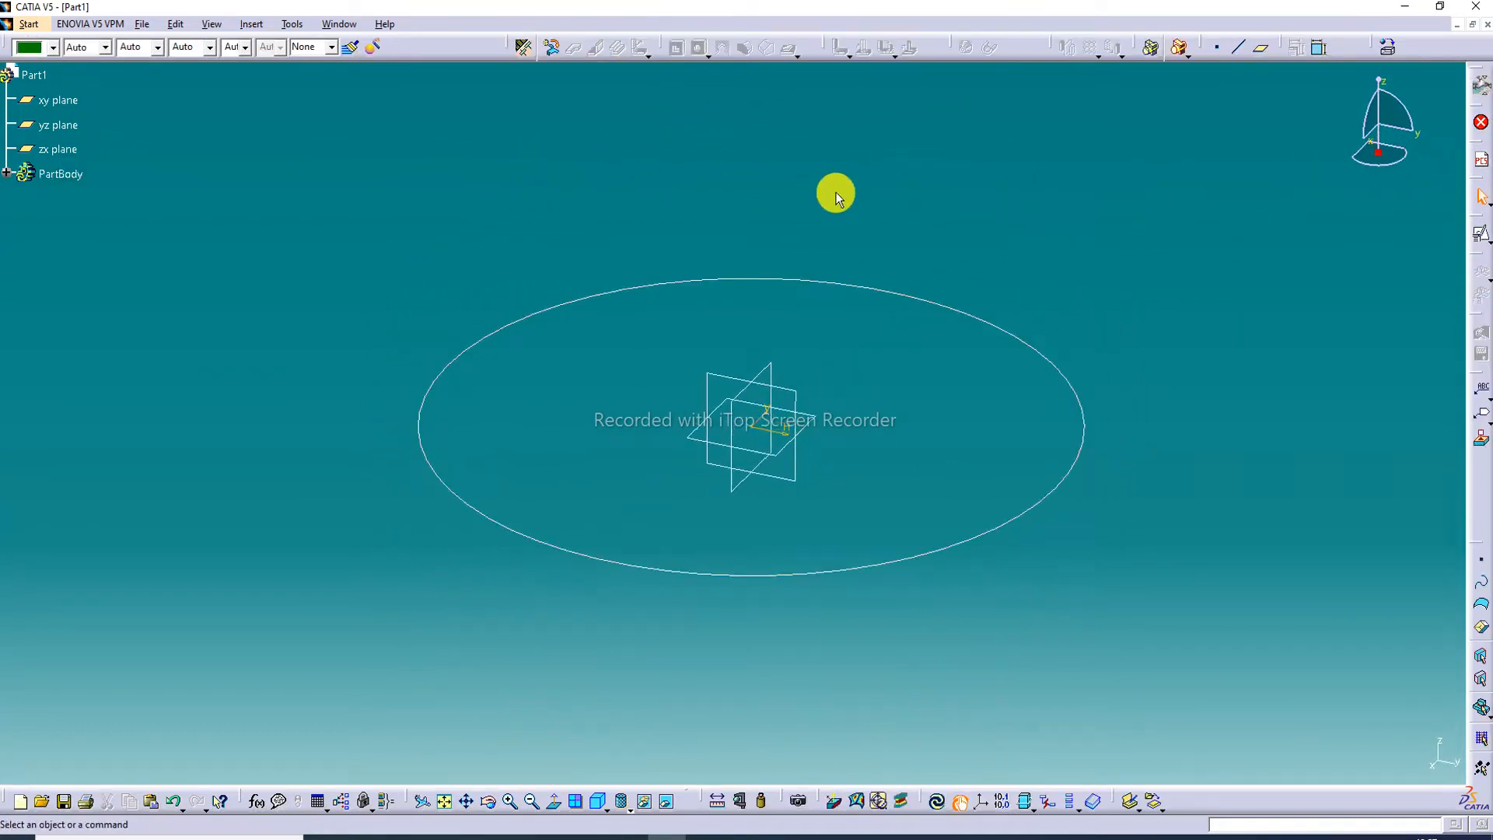
# Define the sheet metal parameters with a thickness of 1 mm and a default bend radius of 4 mm
pyautogui.click(522, 49)
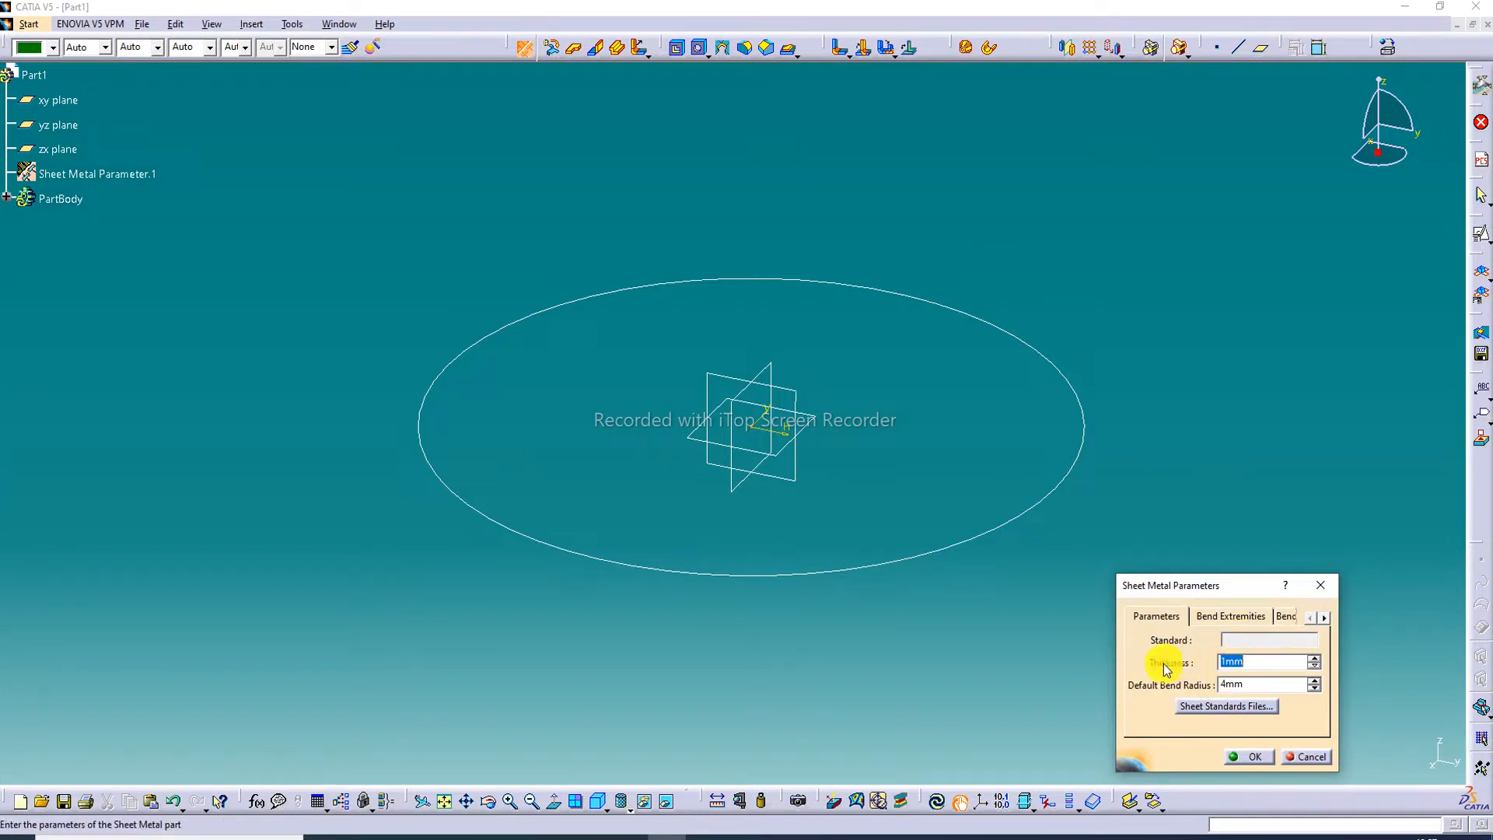
pyautogui.click(1244, 662)
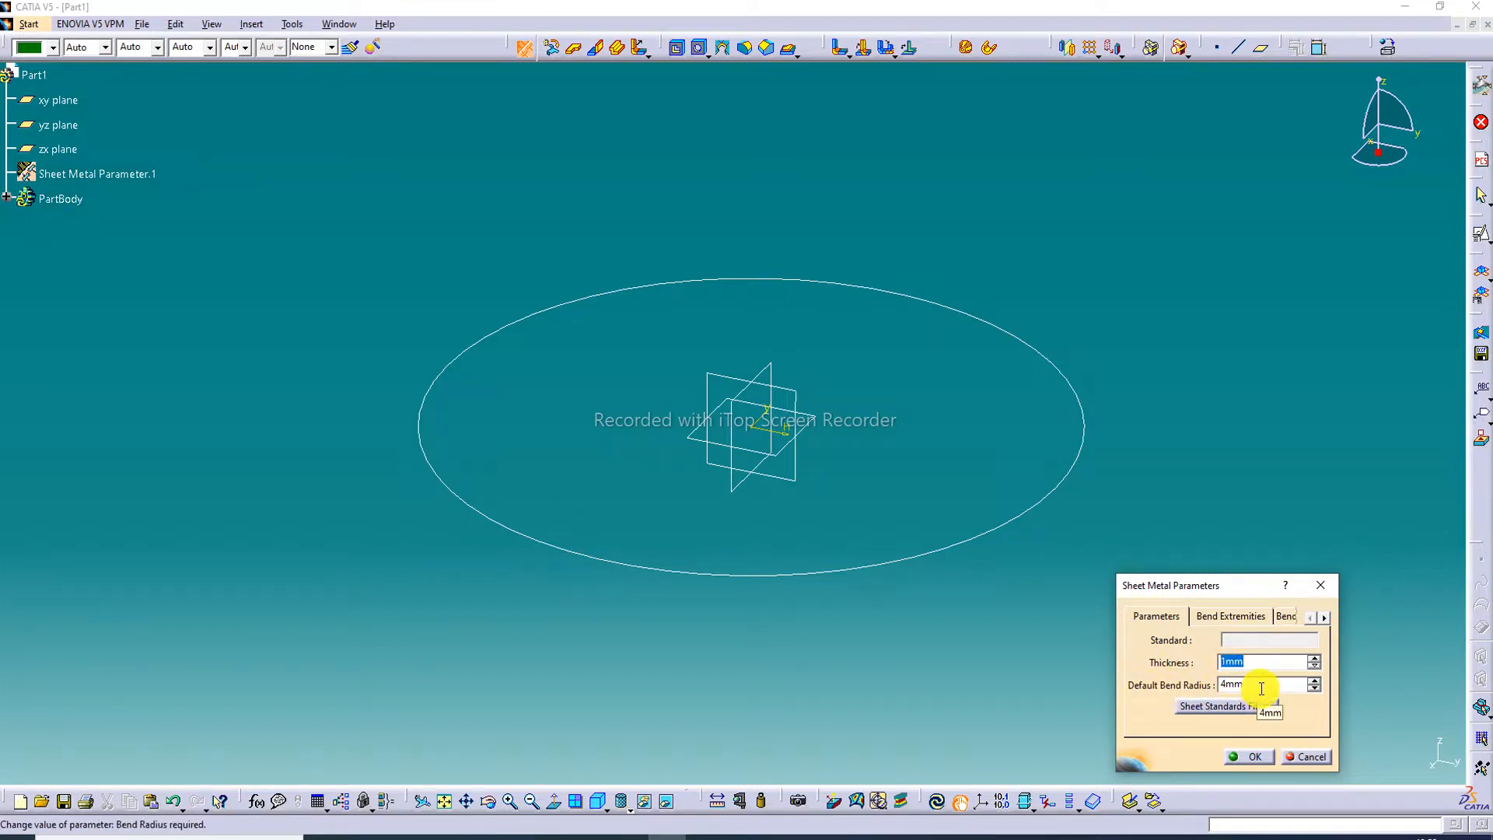
pyautogui.click(1250, 757)
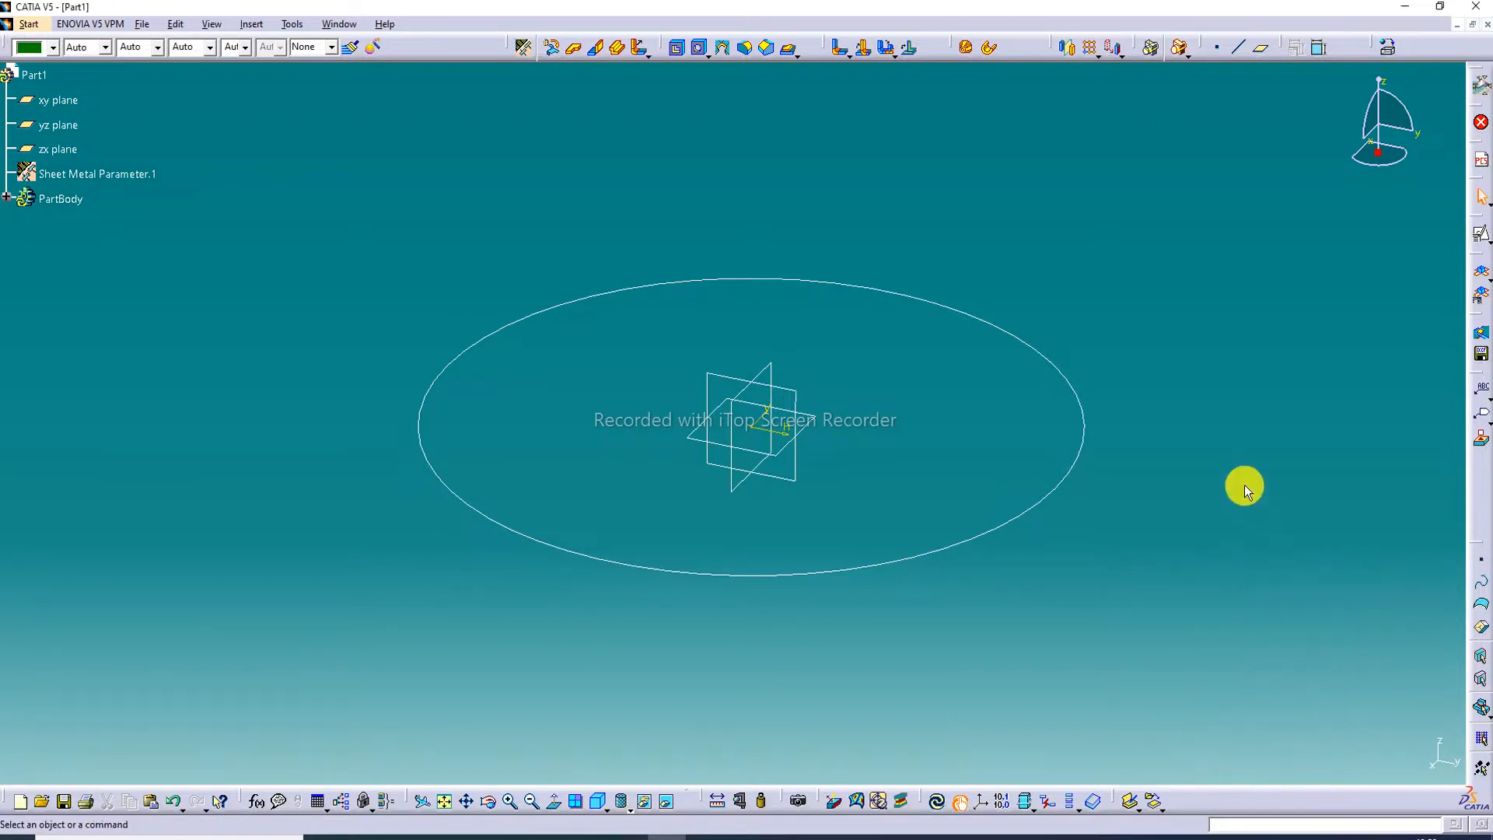
# Create a sheet metal wall from the circular sketch
pyautogui.click(576, 51)
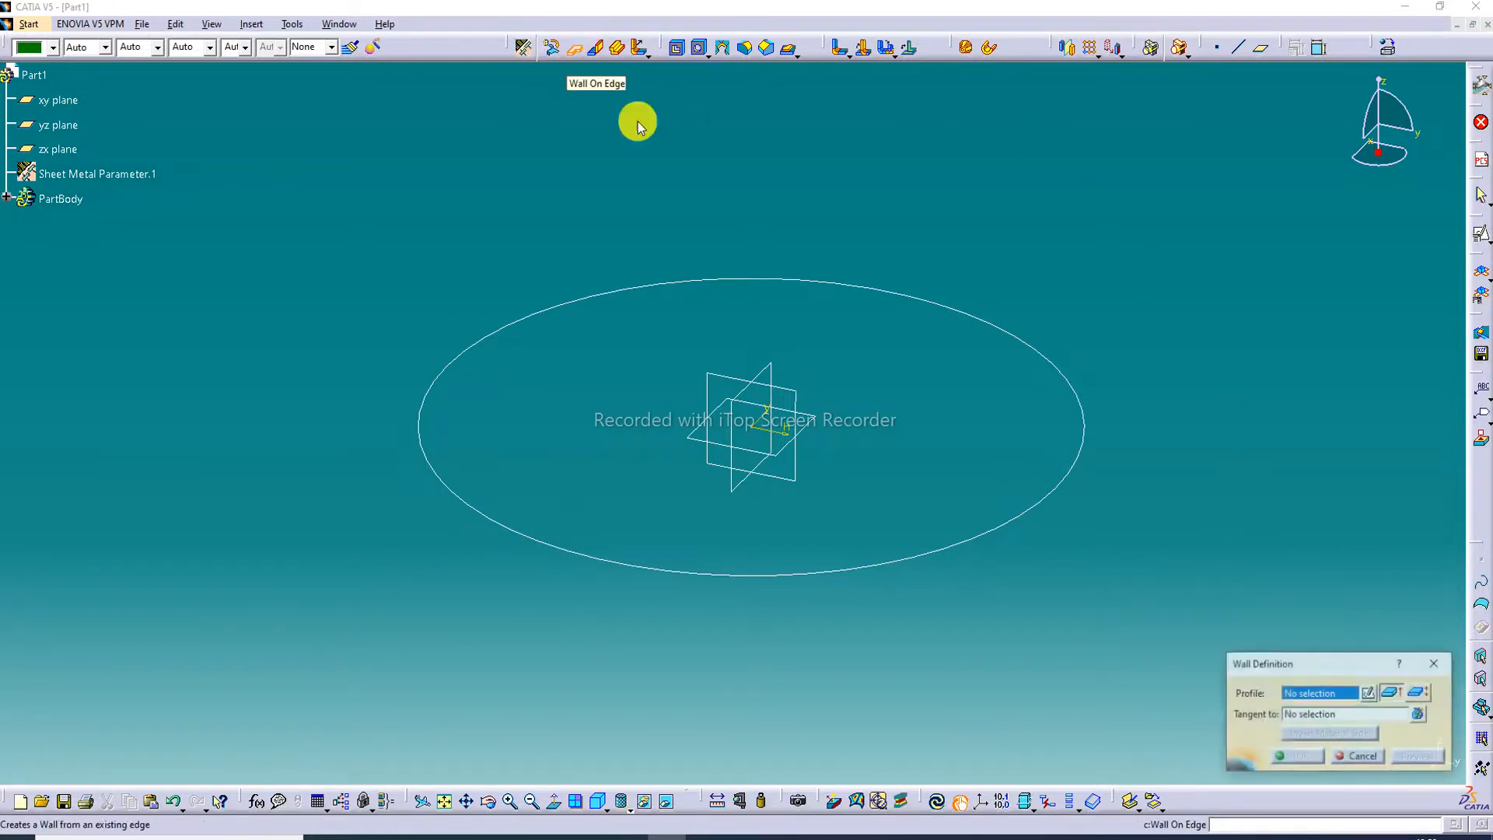
pyautogui.click(975, 318)
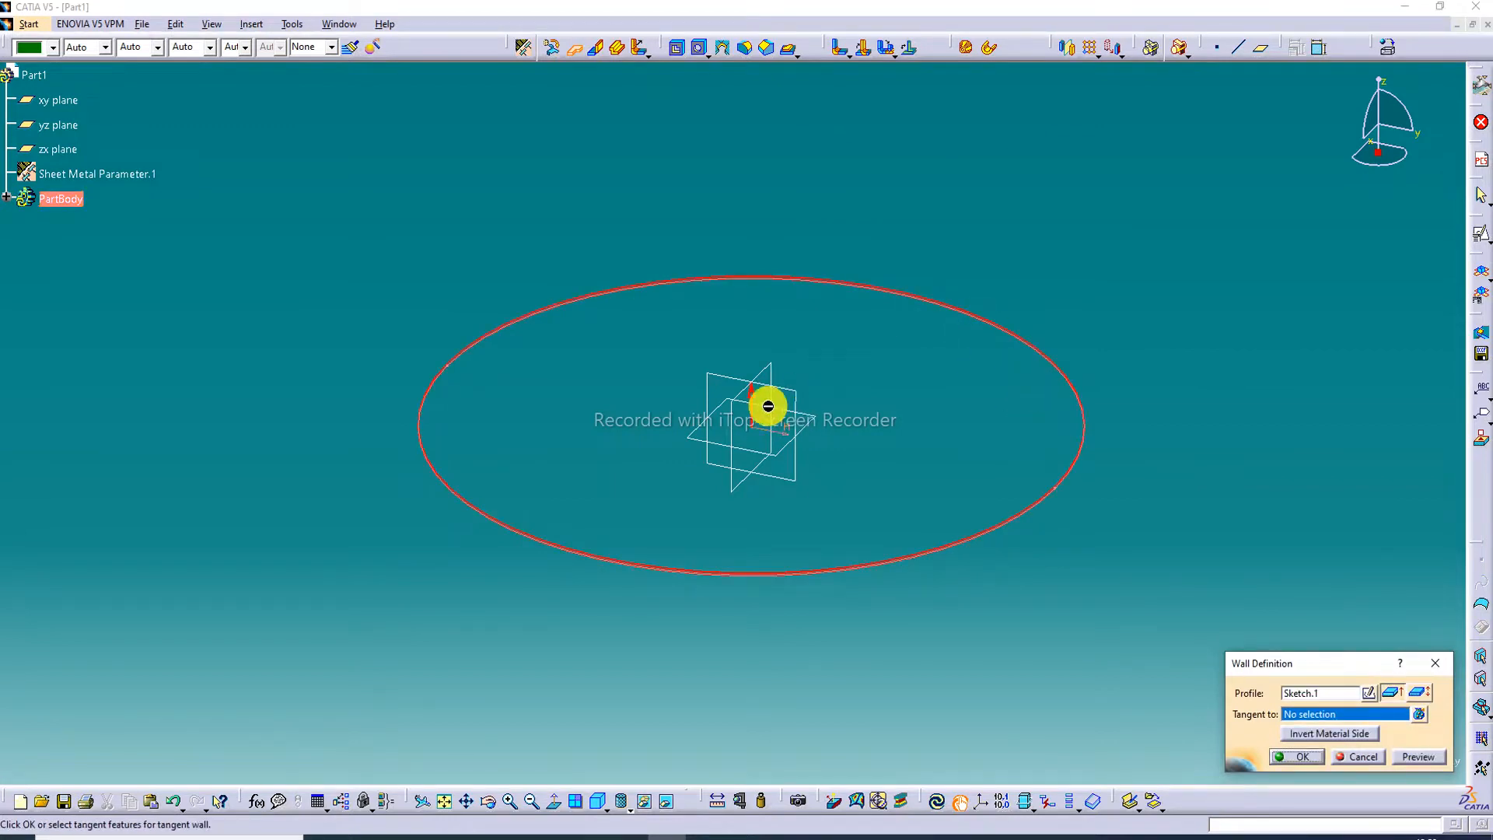
pyautogui.click(1299, 756)
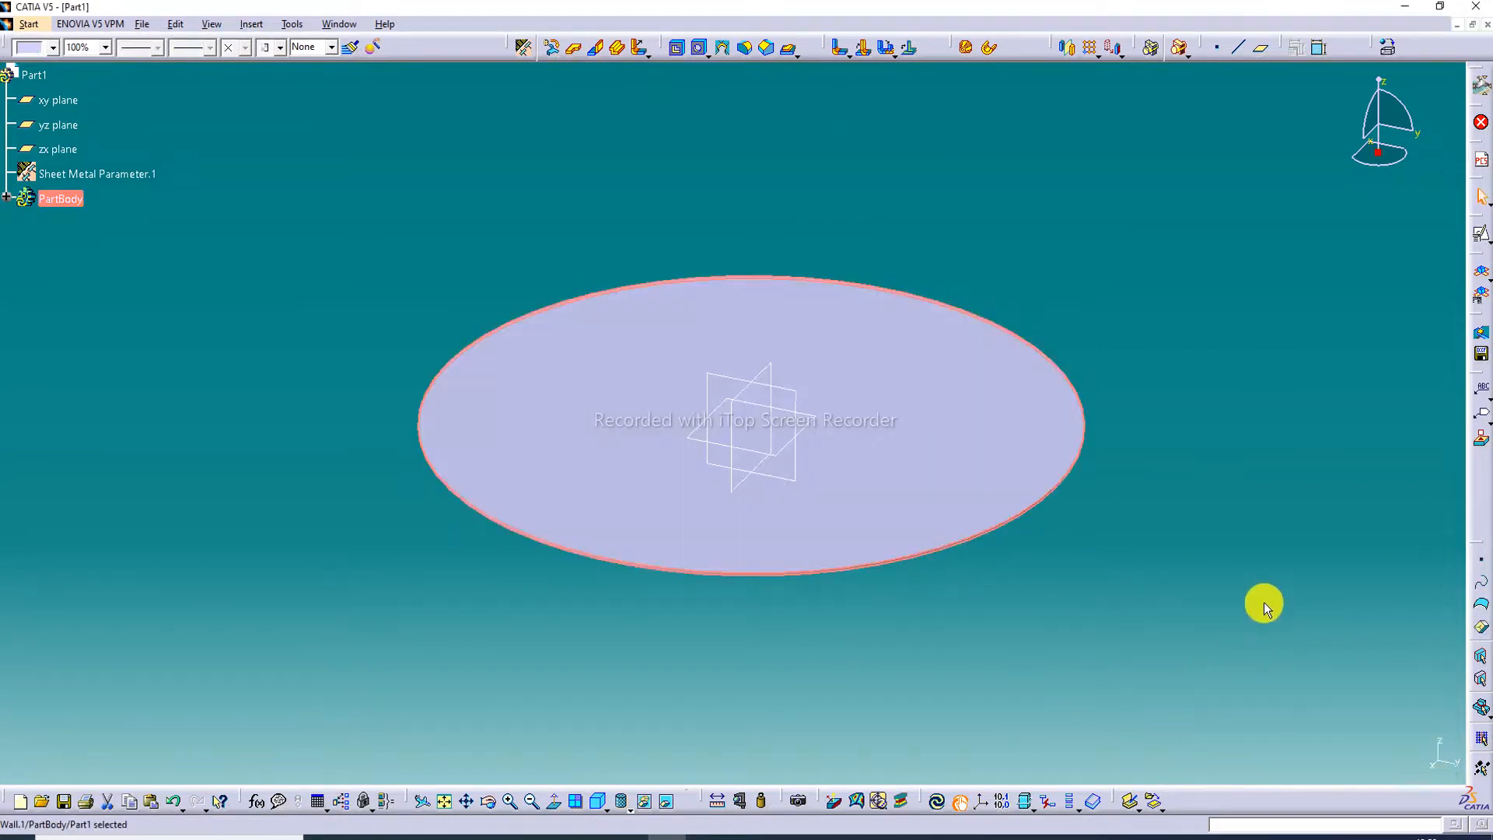
# Edit the circular wall to invert its material side
pyautogui.doubleClick(1010, 370)
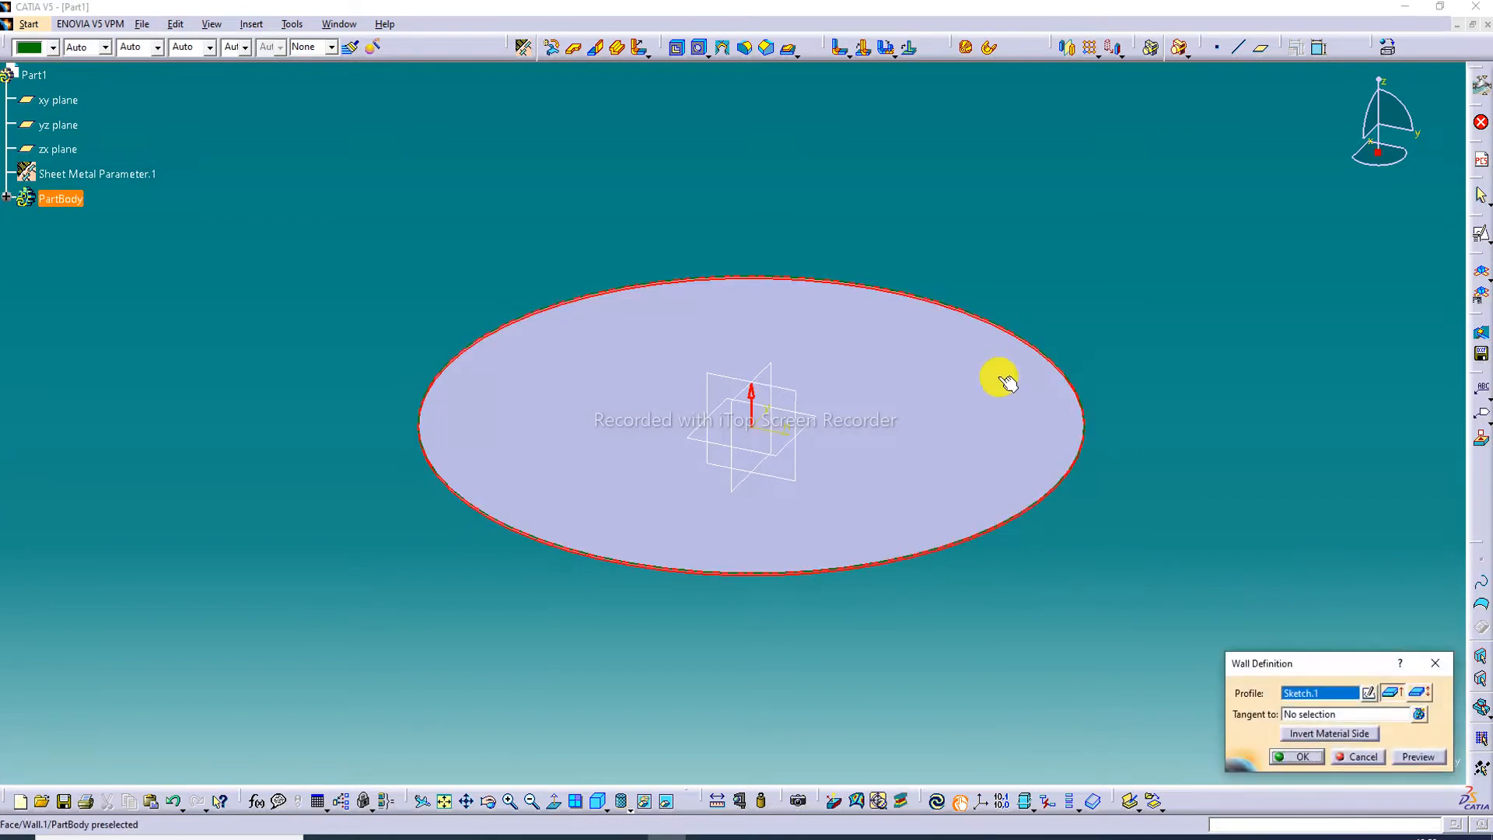
pyautogui.click(1327, 735)
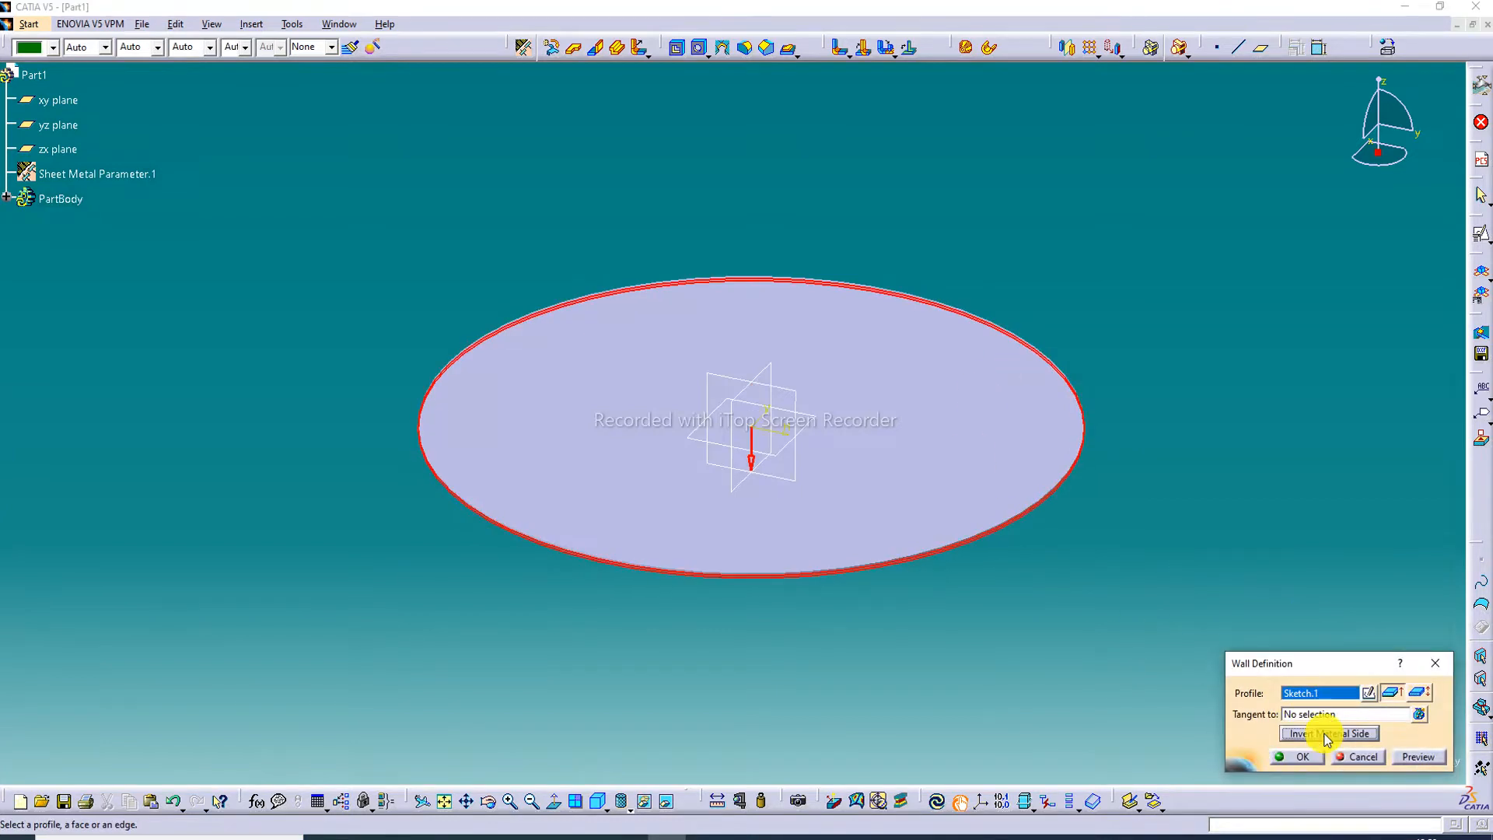
pyautogui.click(1297, 756)
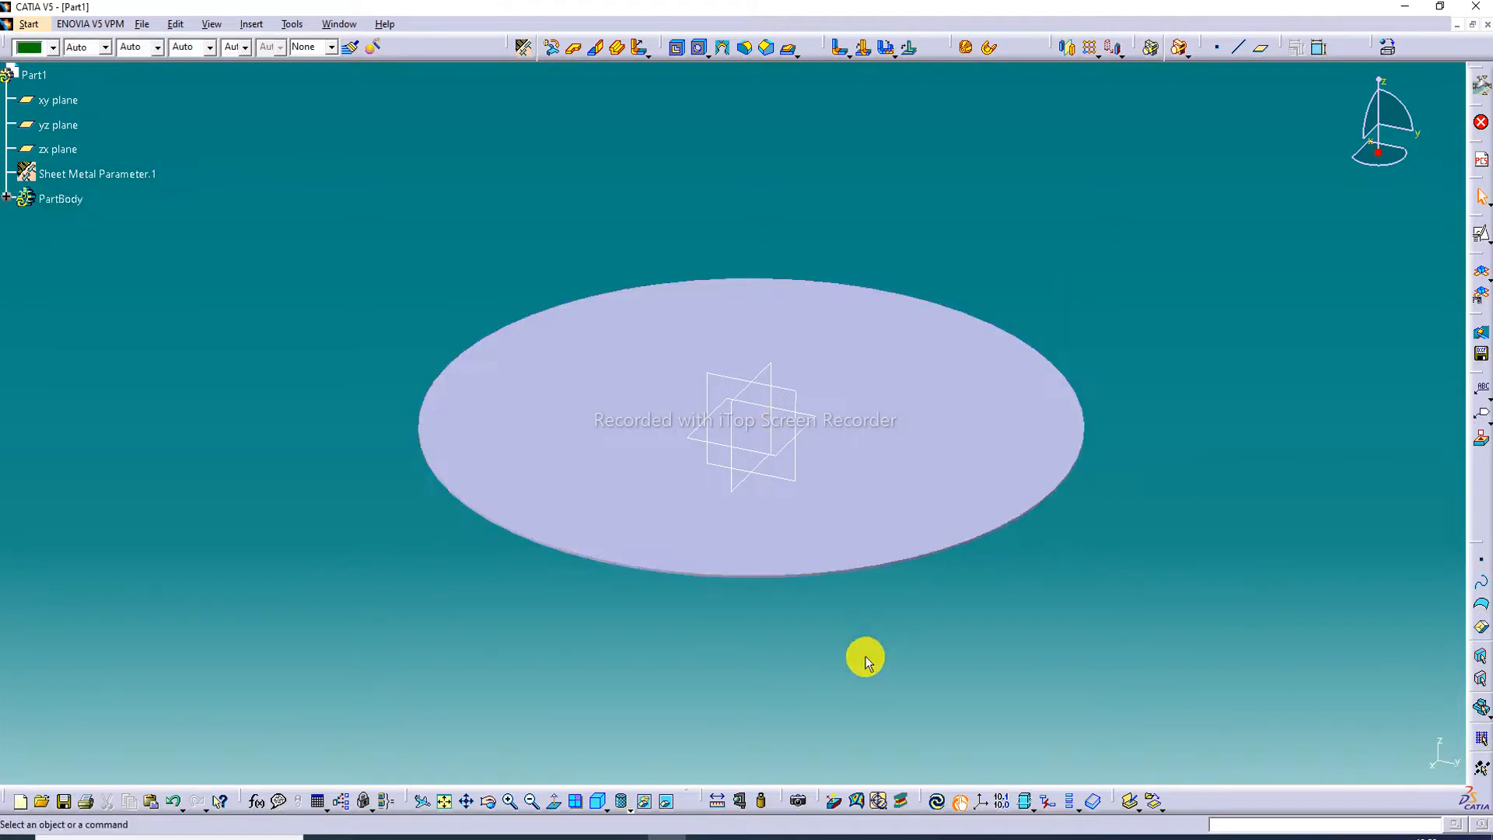
# Display the part shaded with edges but without smooth edges, and hide the xy, yz and zx planes
pyautogui.click(633, 806)
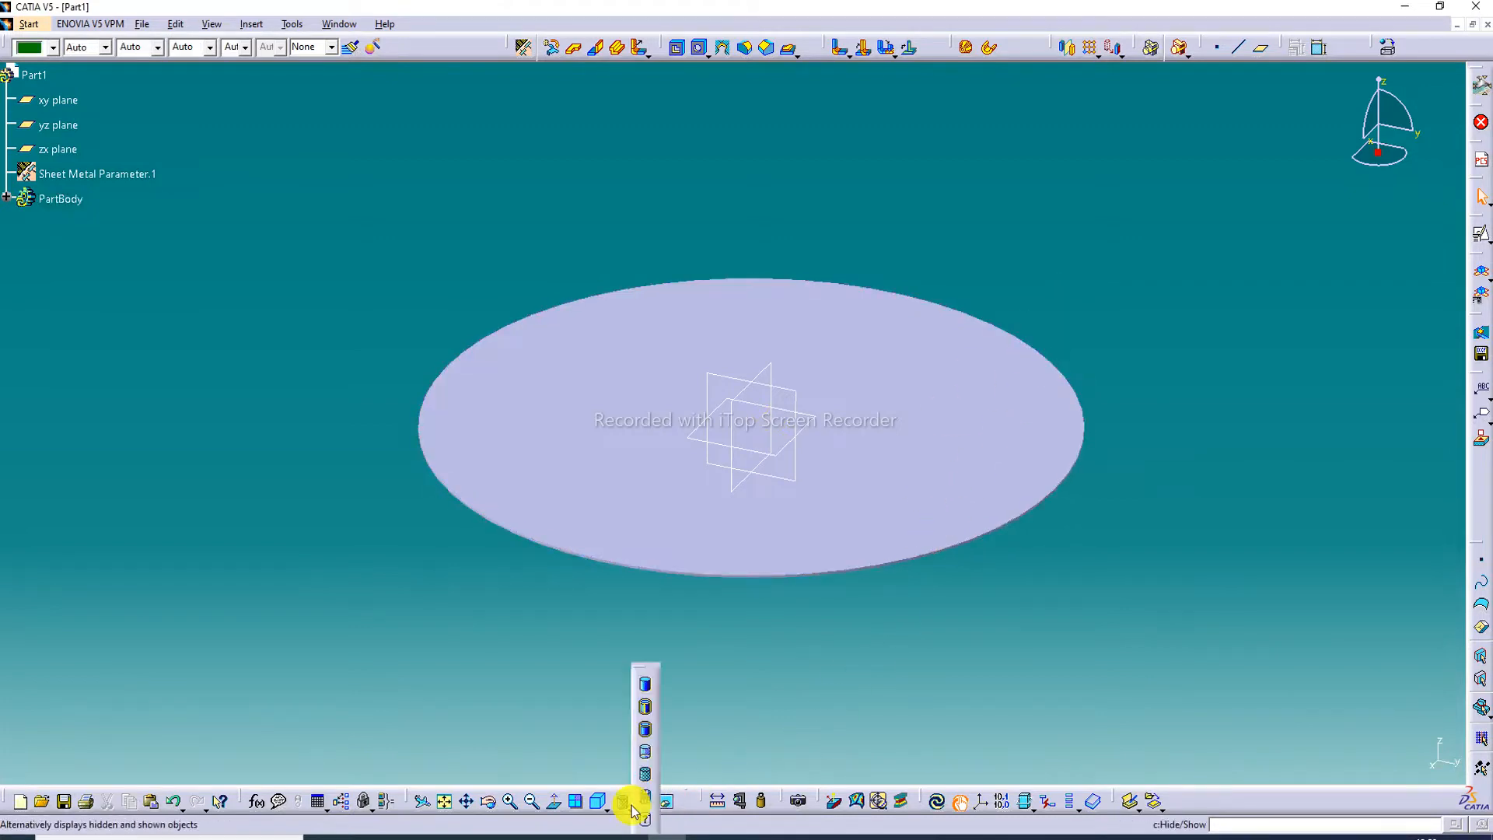
pyautogui.click(644, 731)
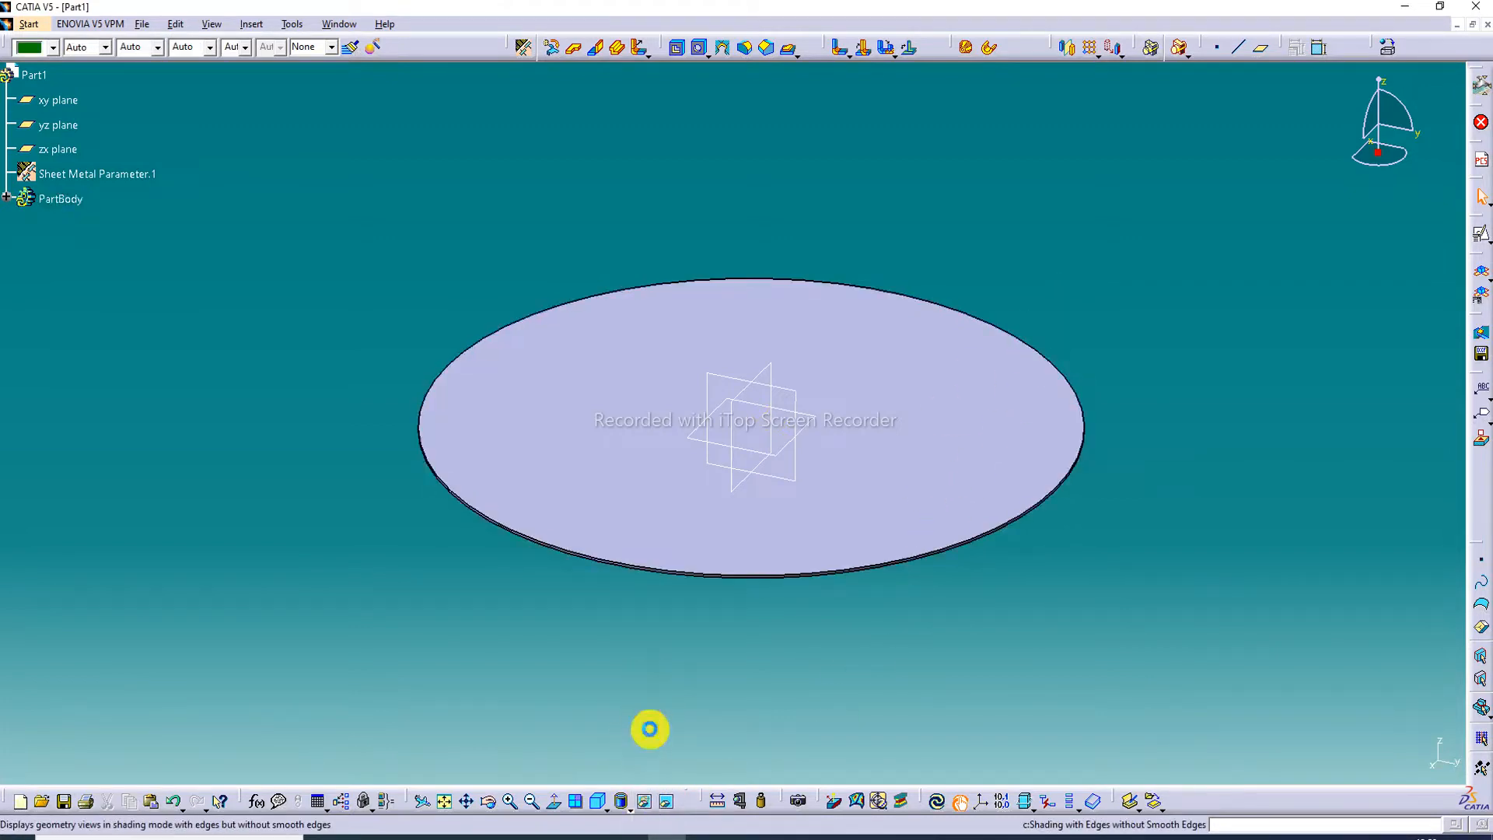
pyautogui.rightClick(806, 420)
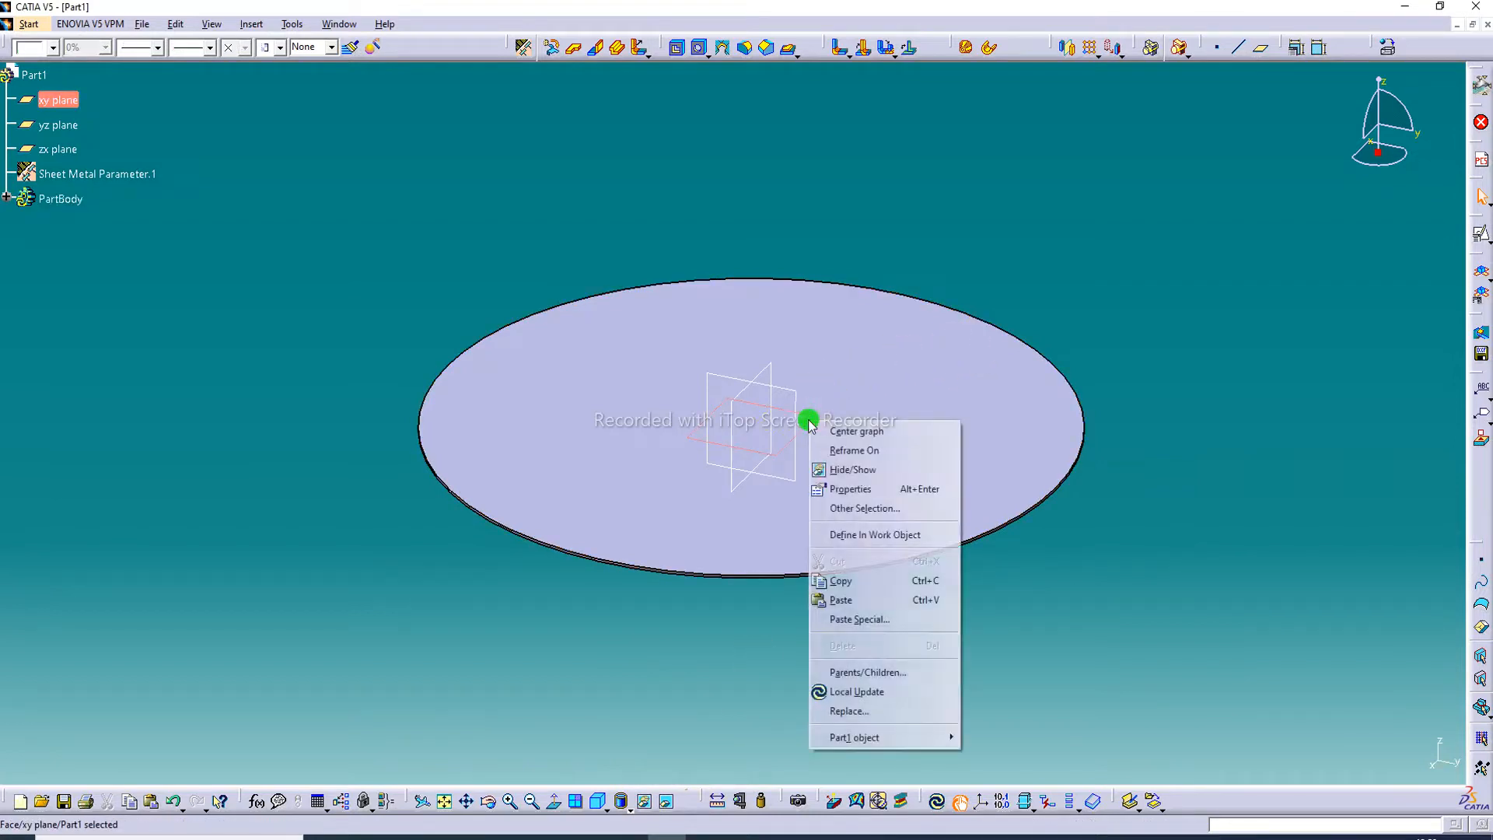
pyautogui.click(848, 469)
pyautogui.rightClick(793, 398)
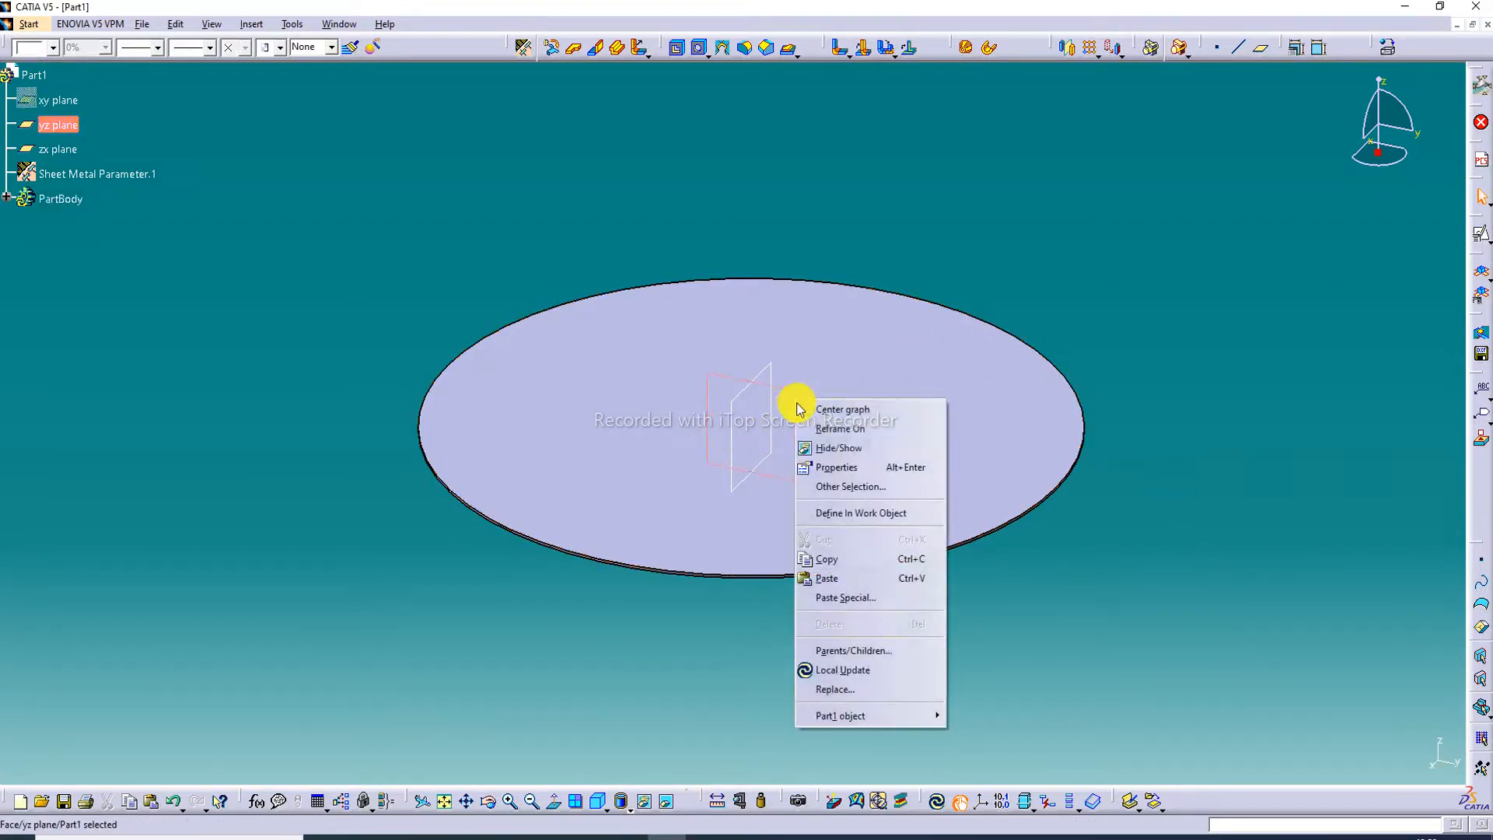
pyautogui.click(830, 433)
pyautogui.rightClick(772, 378)
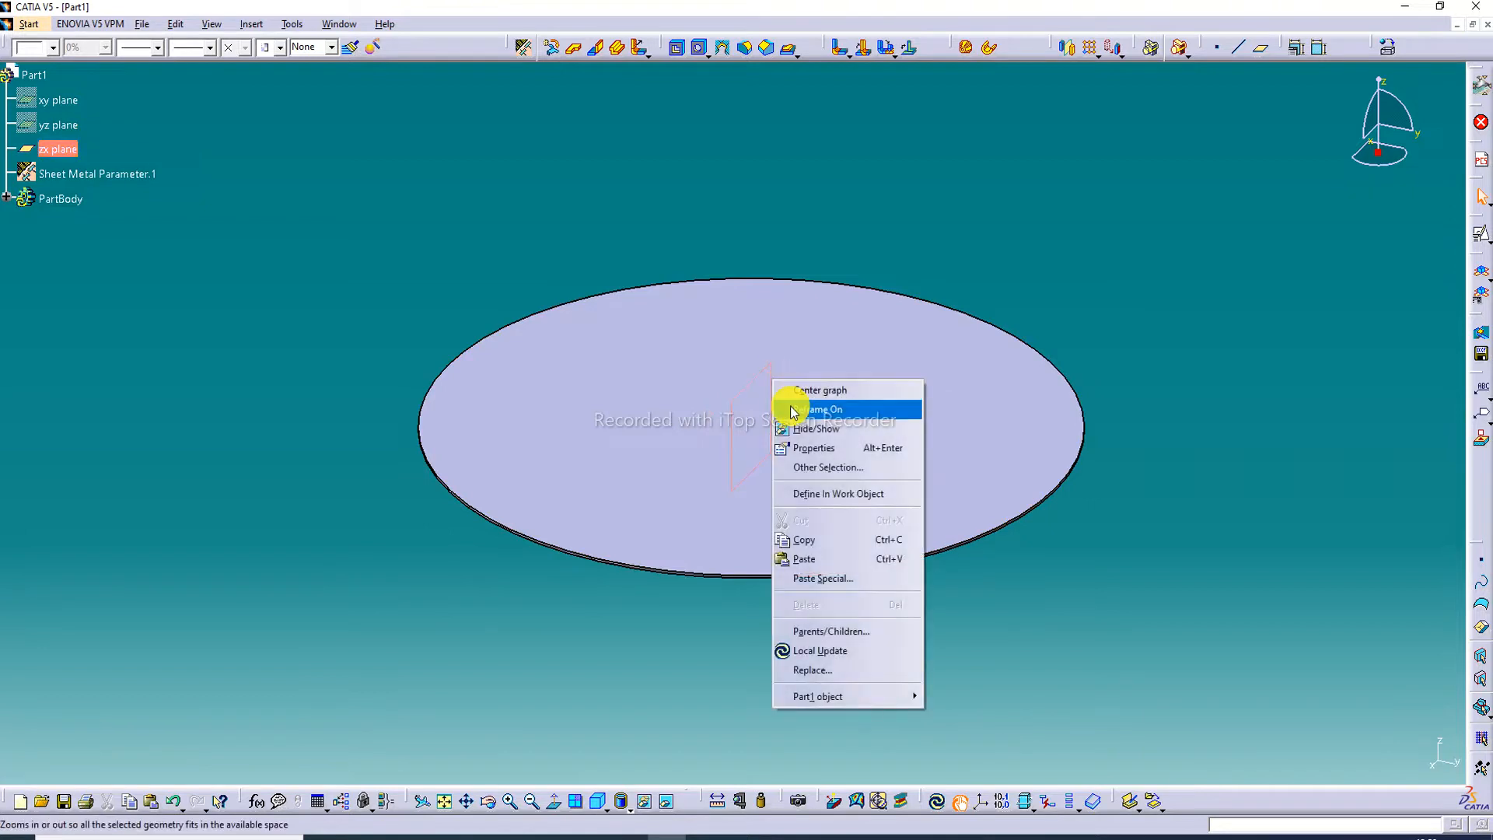
pyautogui.click(811, 421)
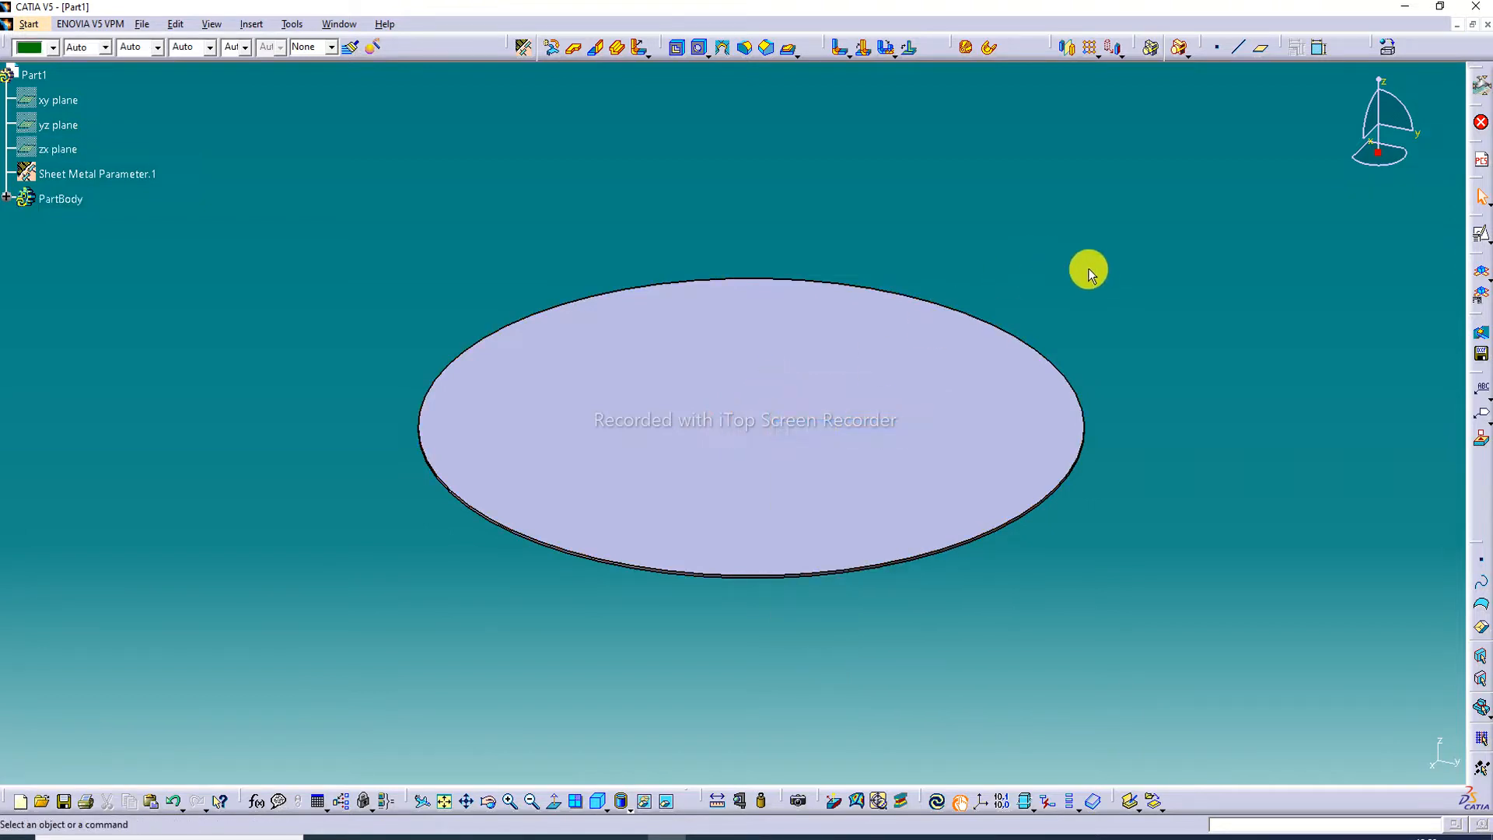
# Start a positioned sketch on the circular wall's upper face with the sketch axes swapped
pyautogui.moveTo(733, 366); pyautogui.dragTo(749, 427, button='middle')
pyautogui.click(799, 403)
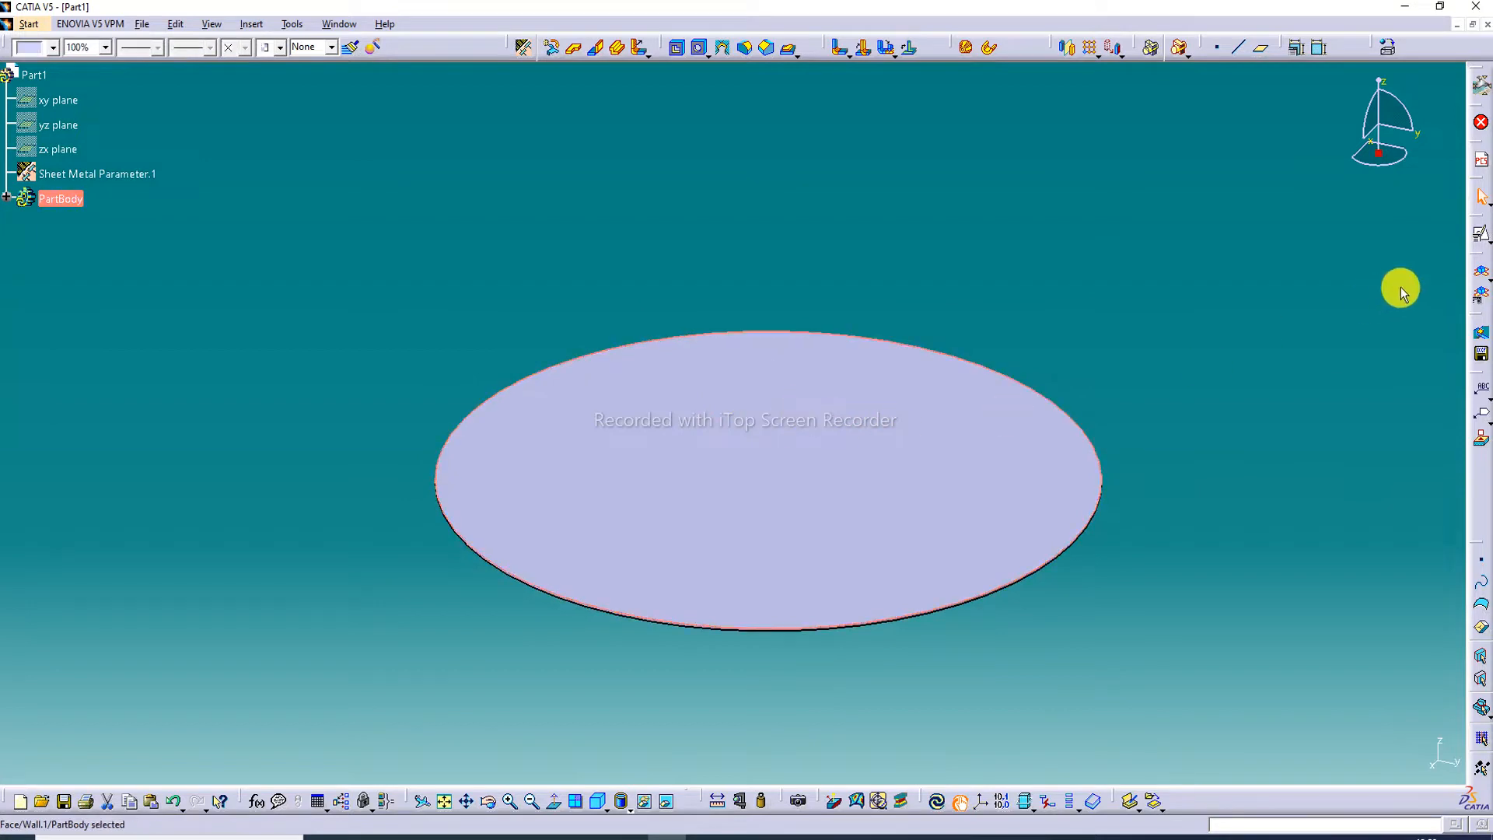
pyautogui.click(1482, 237)
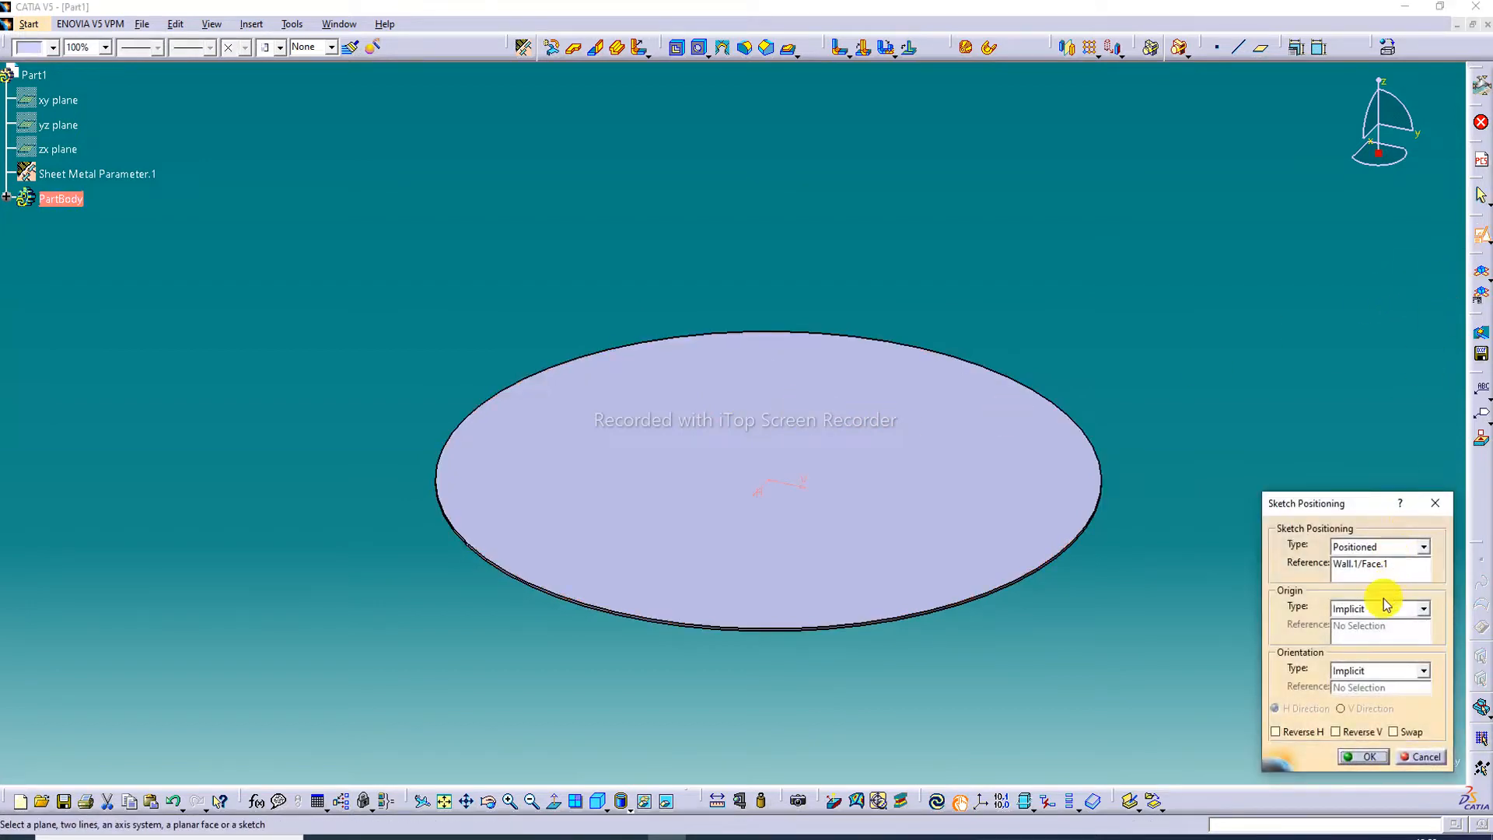
pyautogui.click(1411, 731)
pyautogui.click(1370, 758)
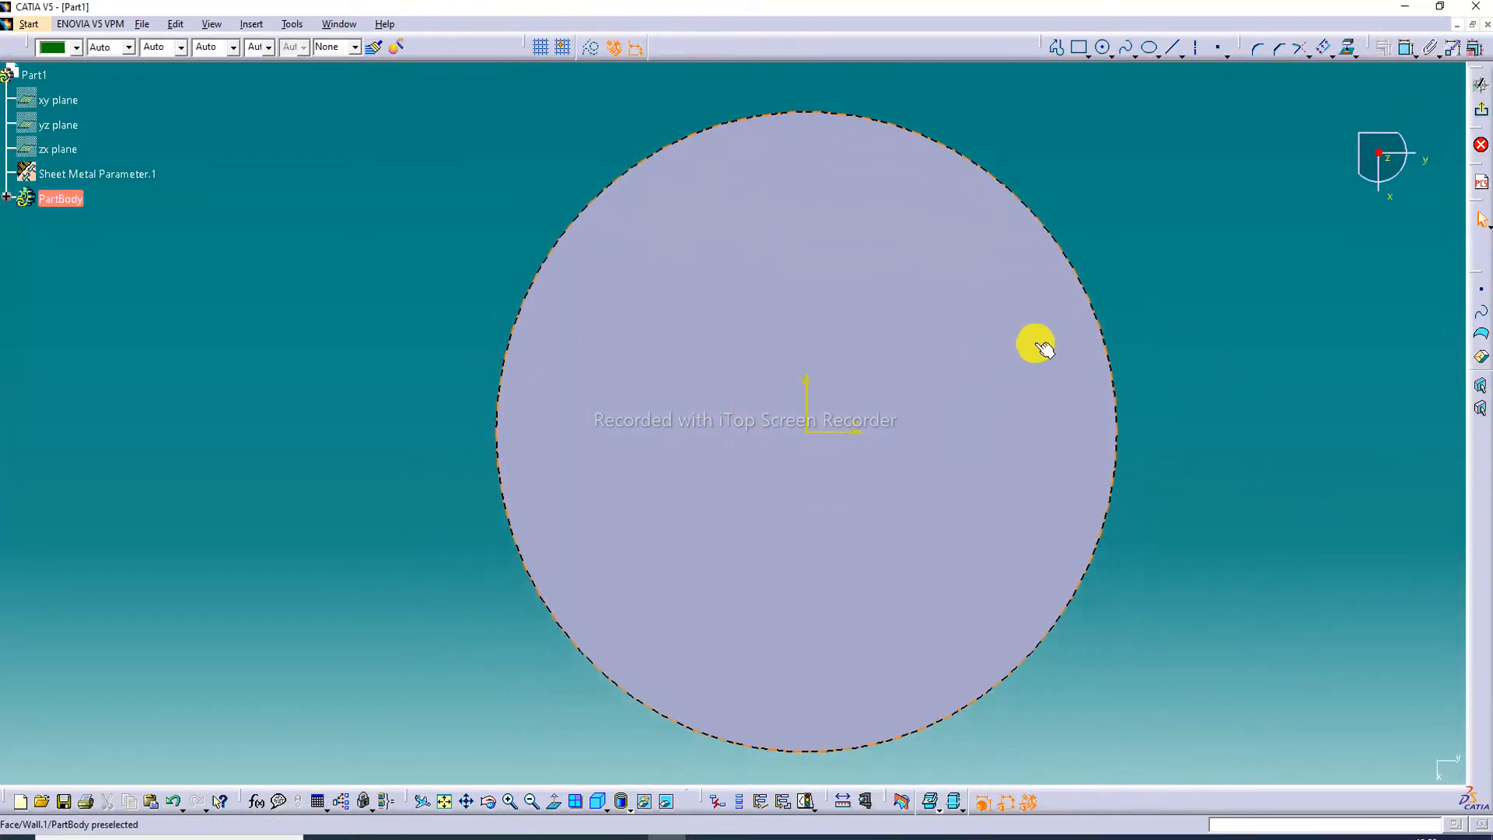
# Offset the wall's circular outline inward by about 14 mm as a single new circle
pyautogui.click(1325, 51)
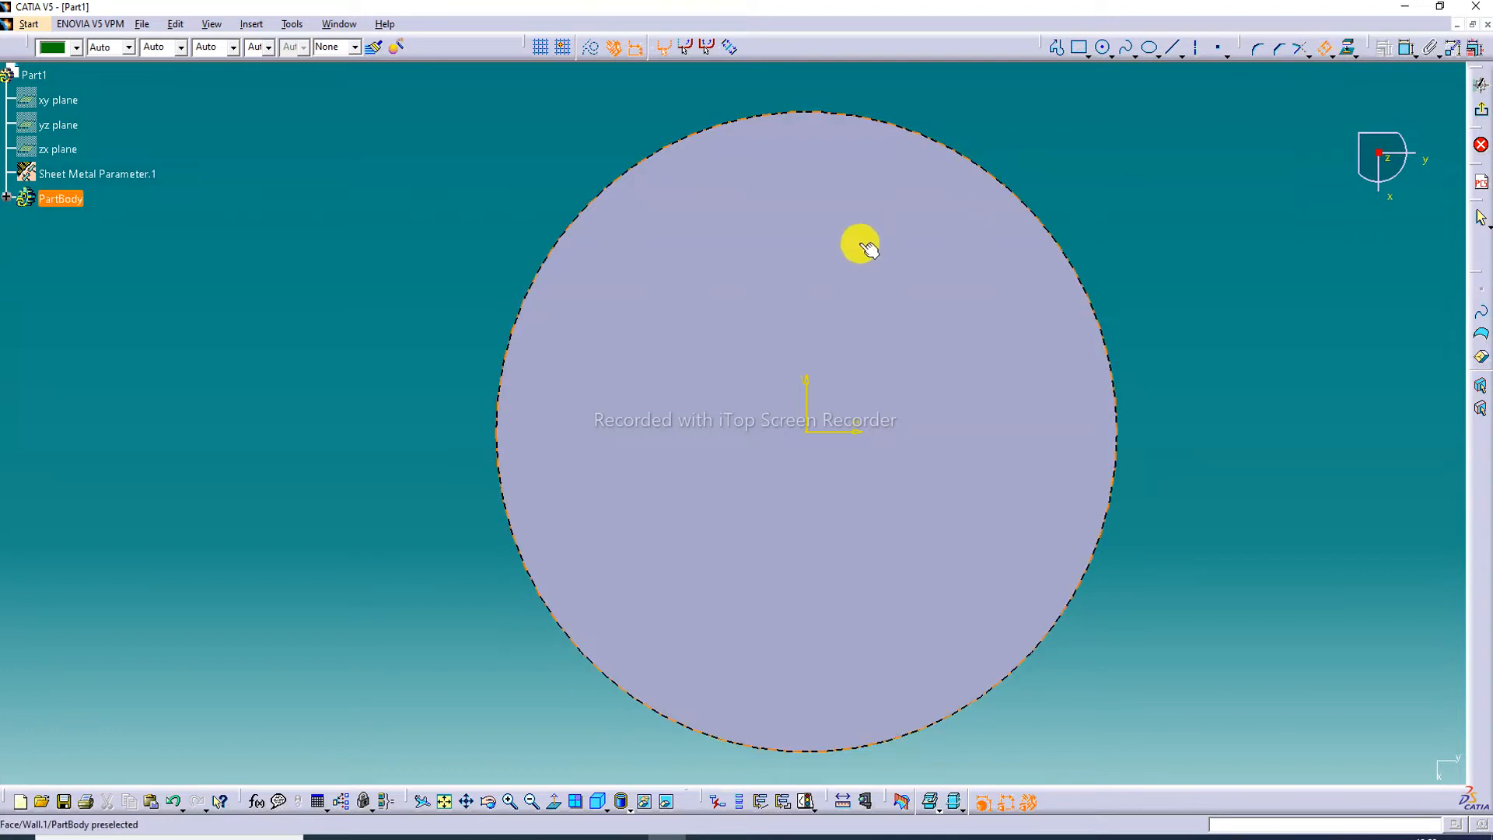
pyautogui.click(813, 196)
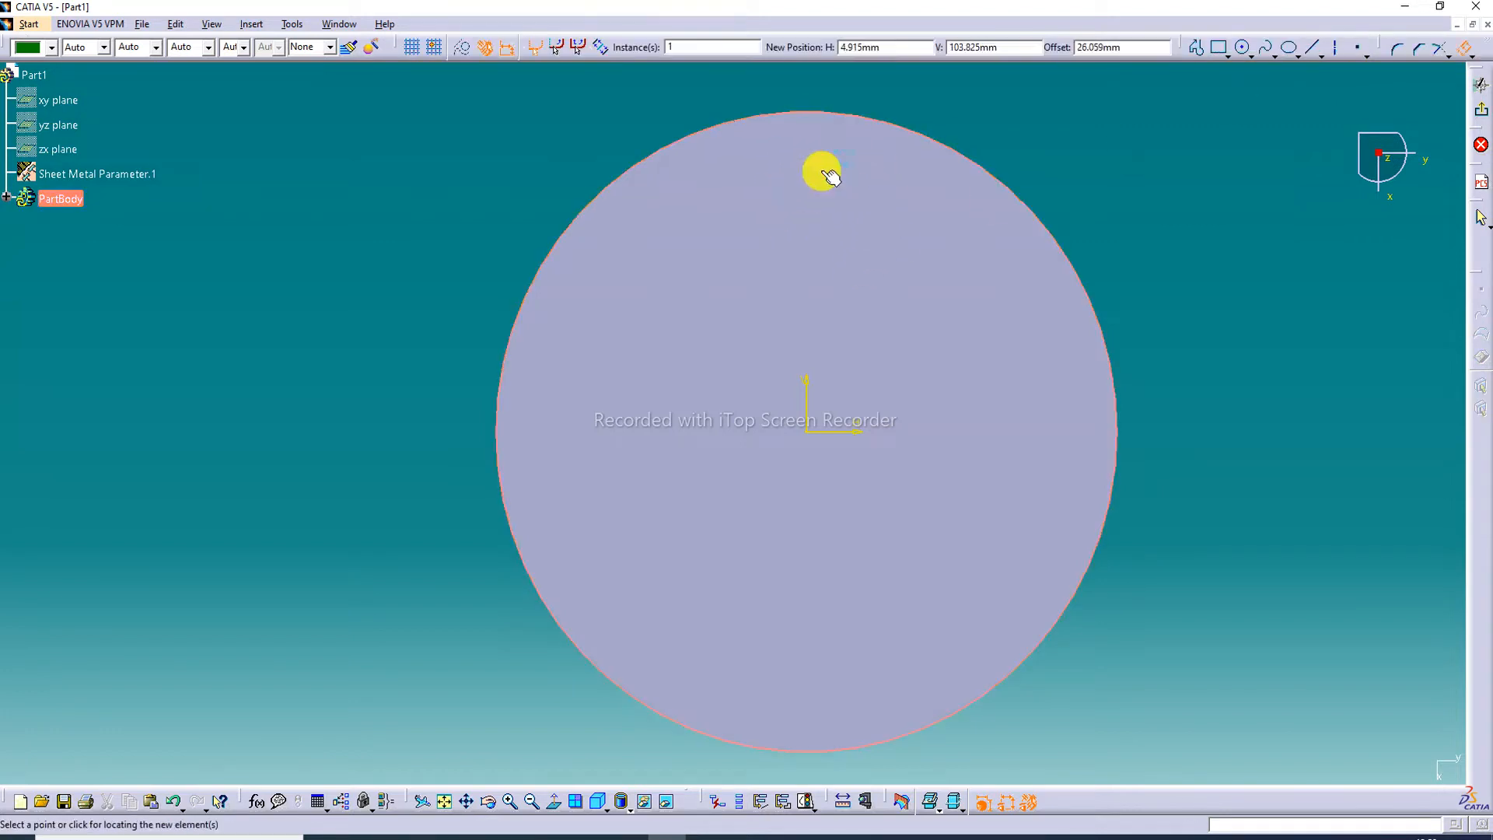
pyautogui.click(840, 154)
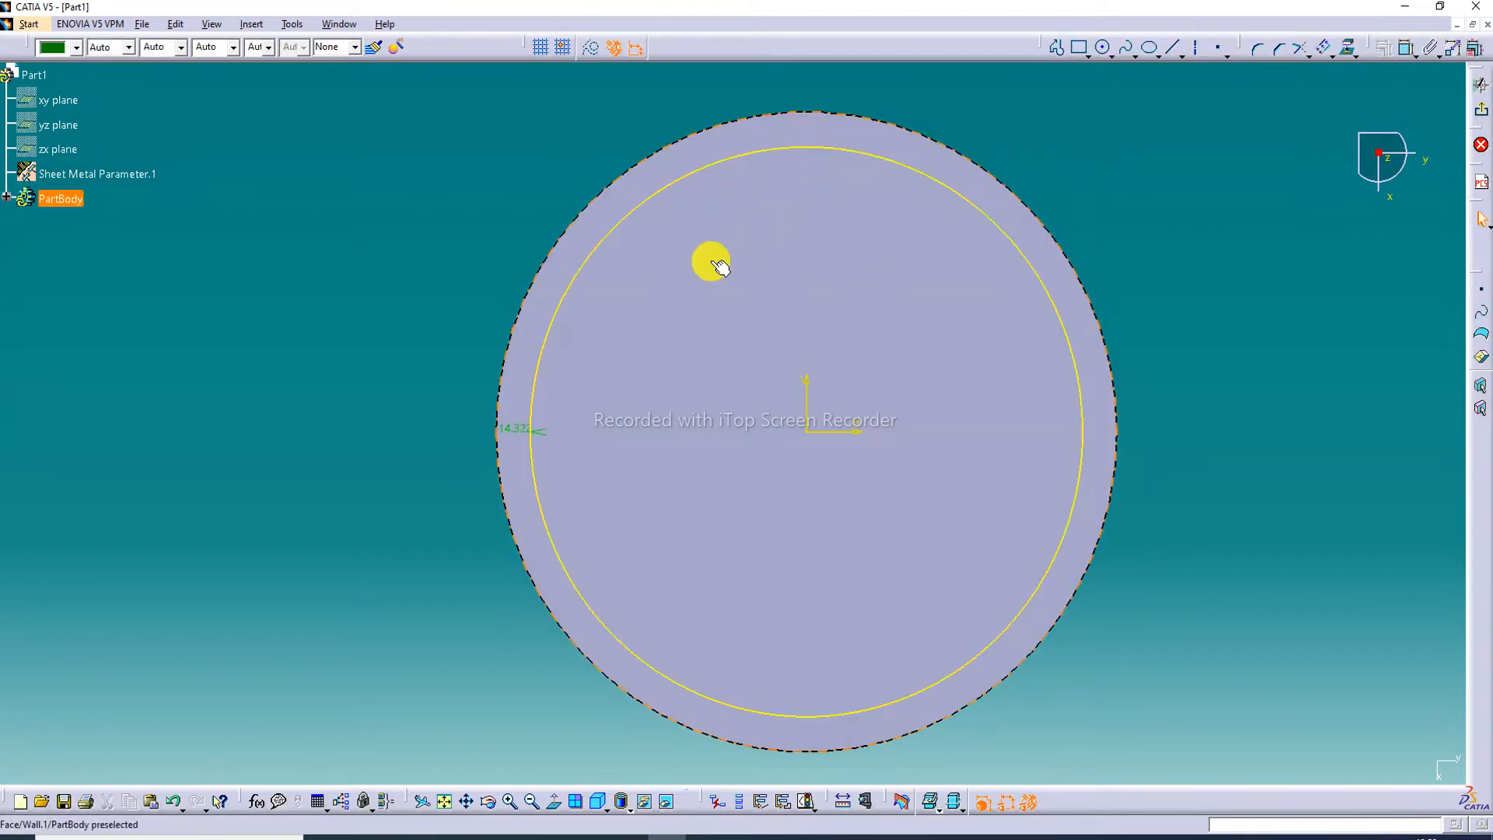
# Set the circle's offset constraint to -12 mm and exit the sketch
pyautogui.doubleClick(516, 428)
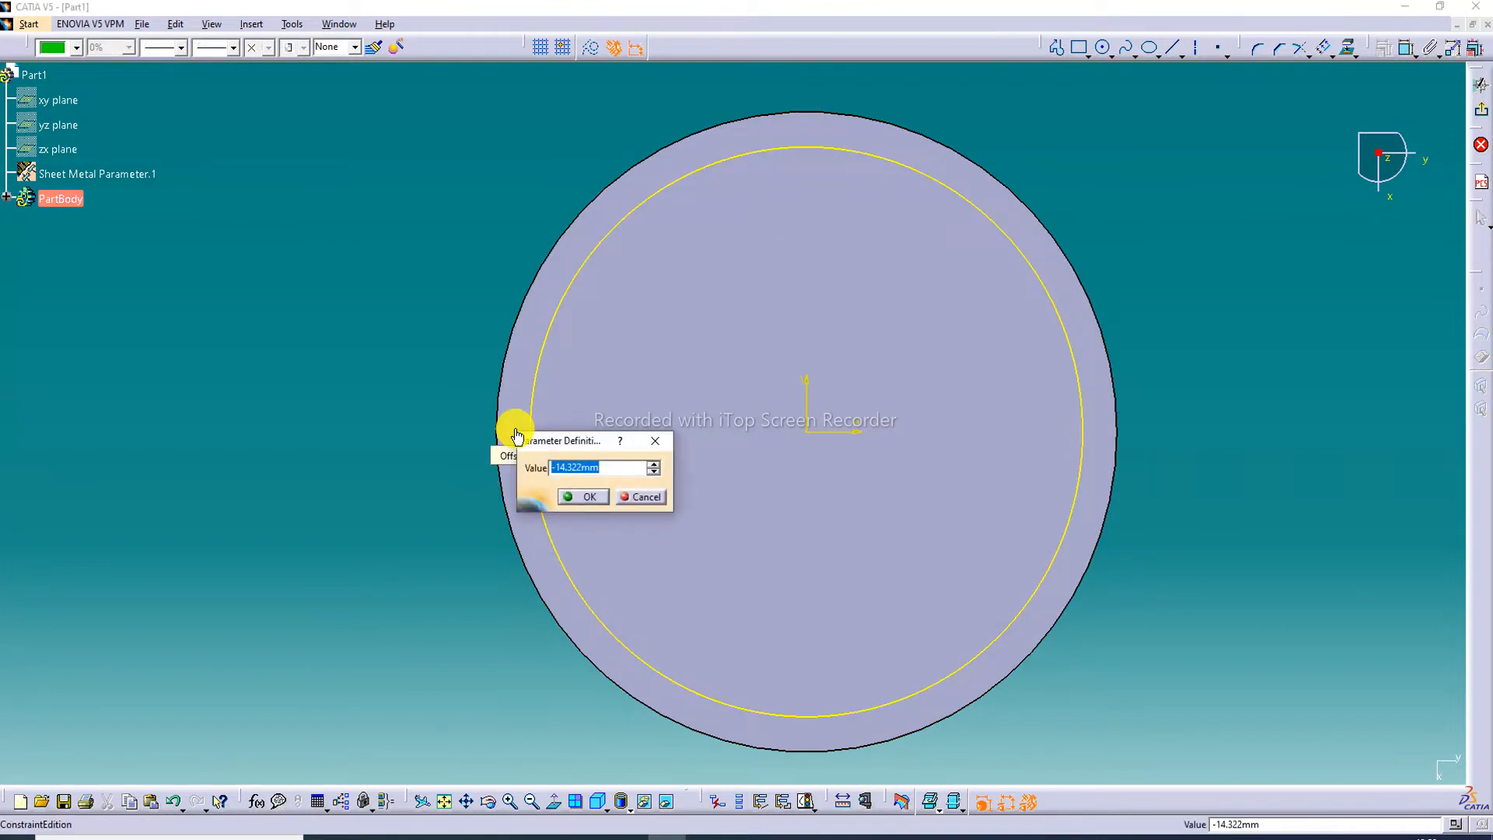
pyautogui.write('-')
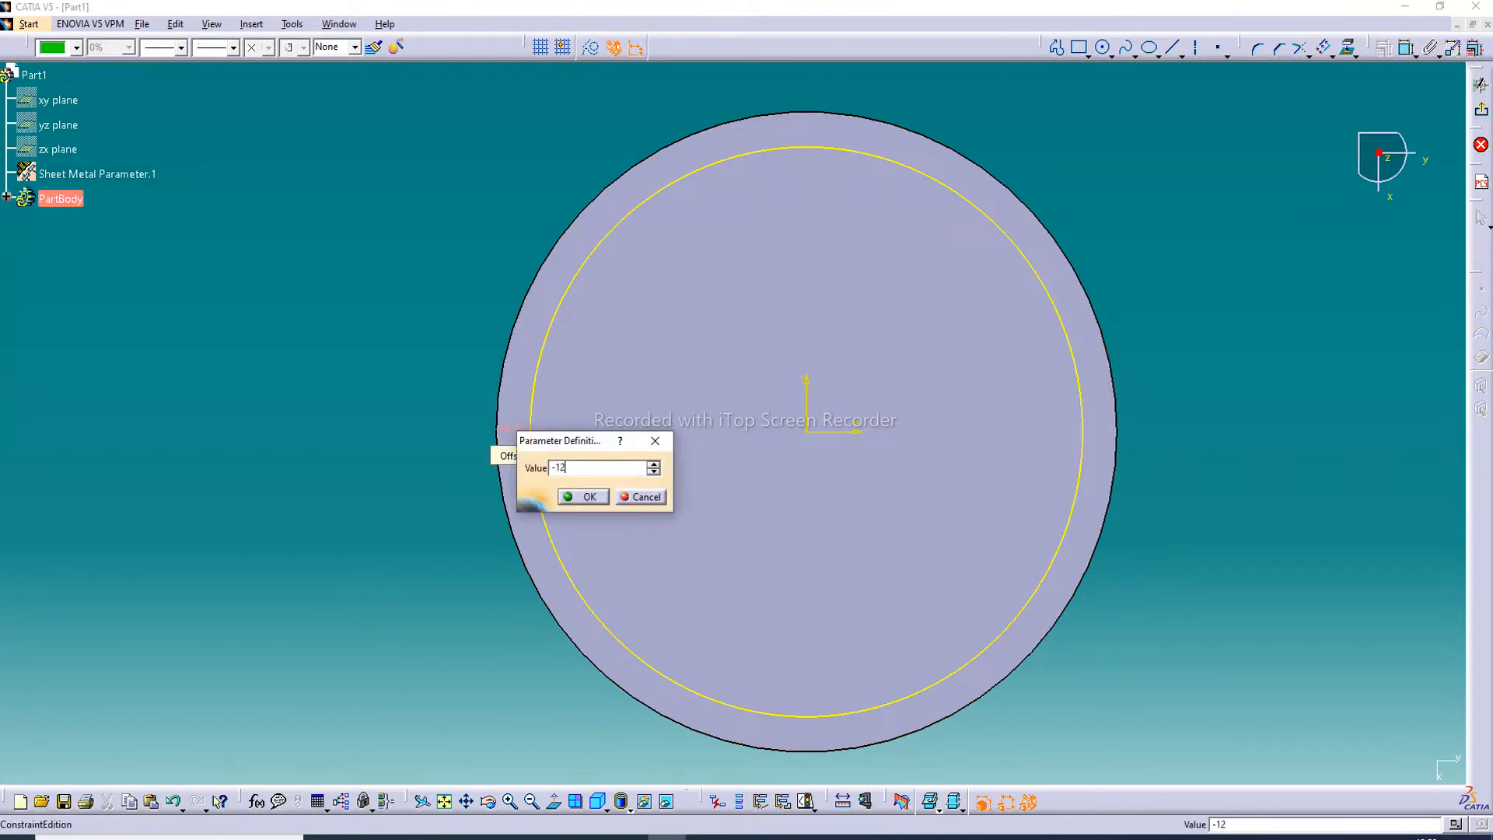
pyautogui.write('12')
pyautogui.press('Return')
pyautogui.click(1157, 194)
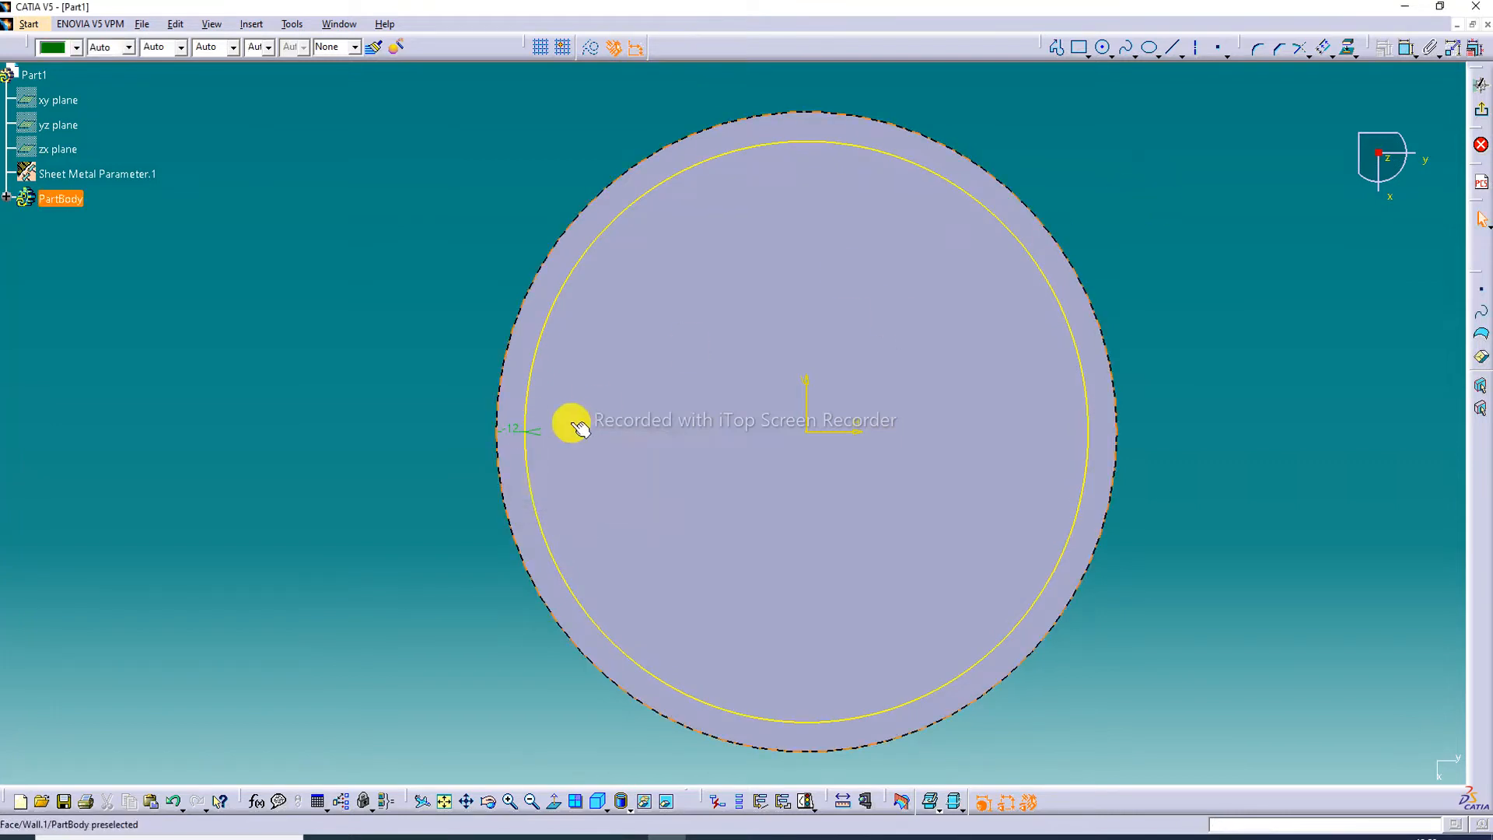
pyautogui.click(504, 428)
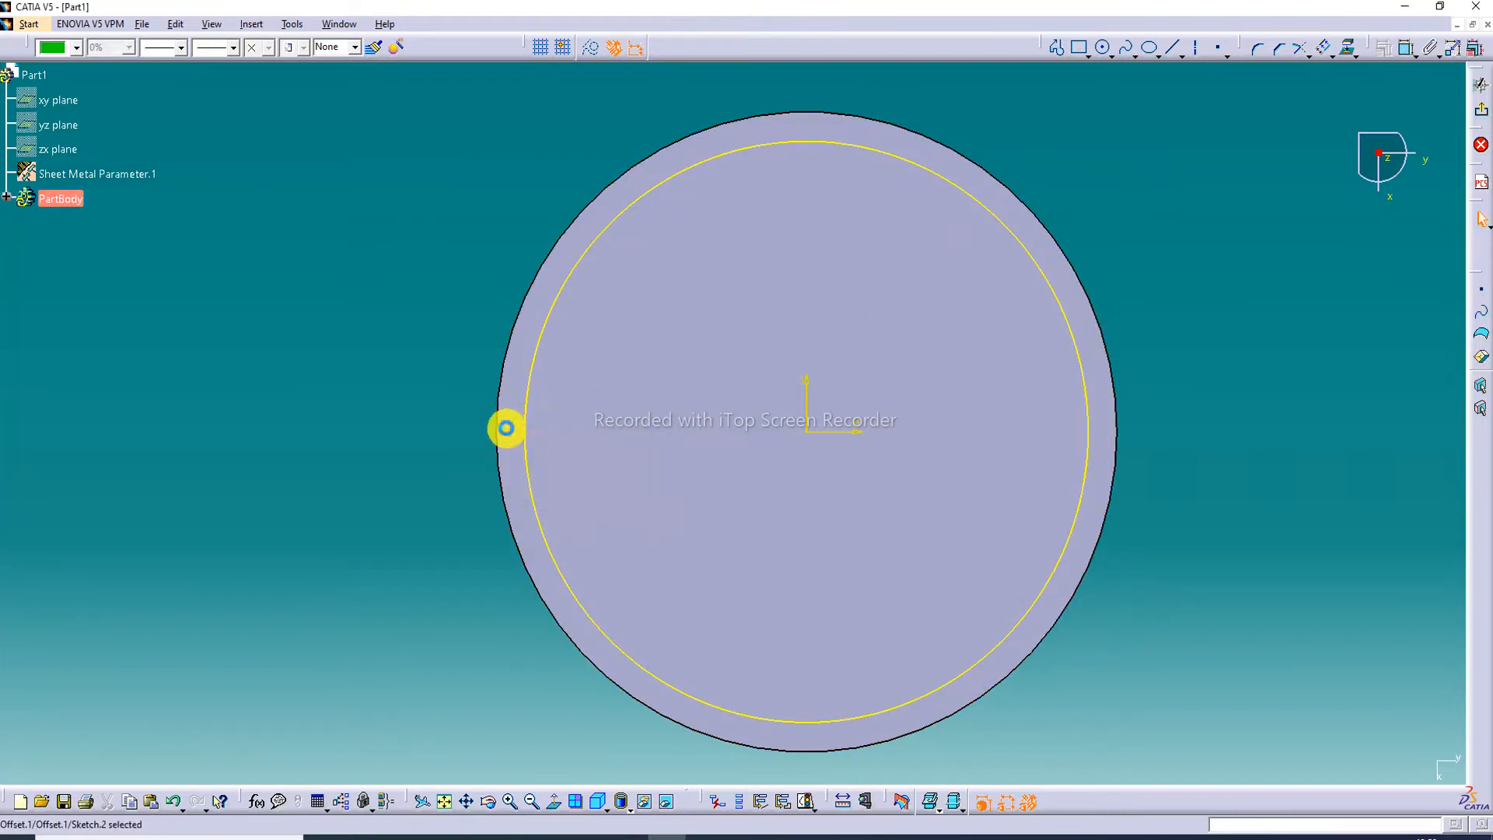
pyautogui.click(1189, 221)
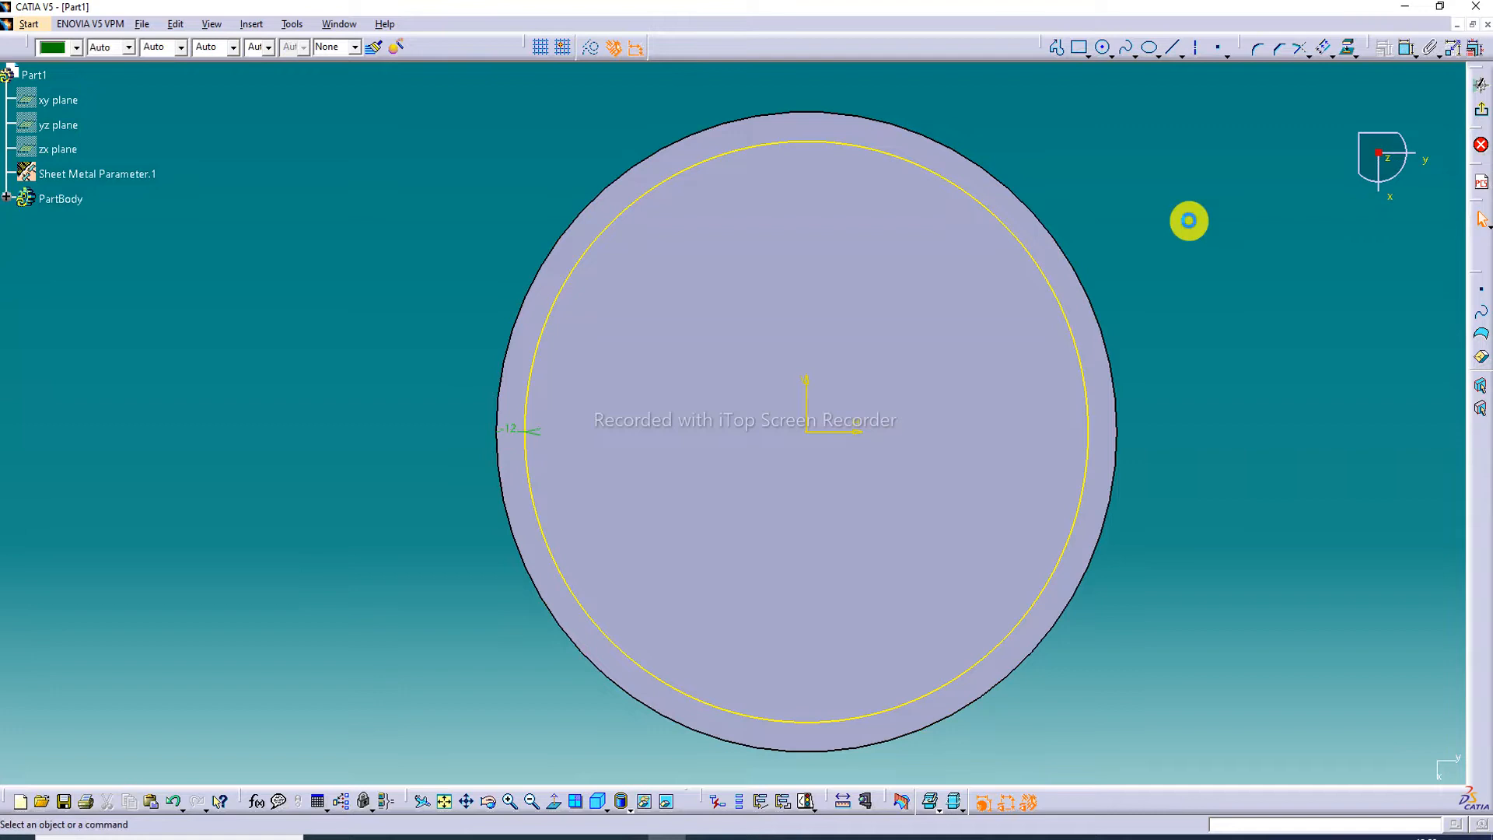
pyautogui.click(1483, 114)
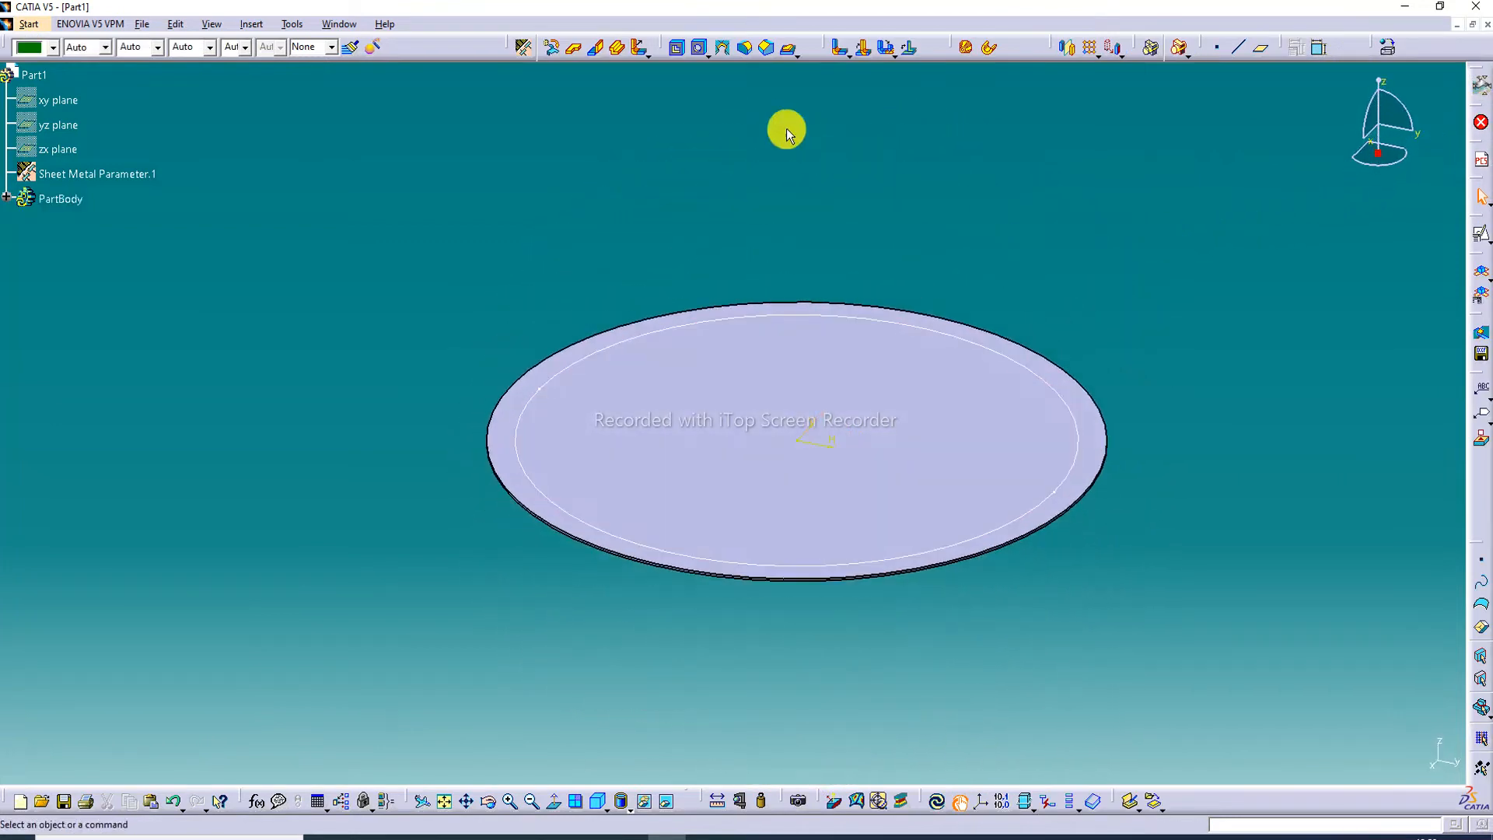
# Define a 260 mm high surface stamp using the offset circle sketch as its profile
pyautogui.click(794, 56)
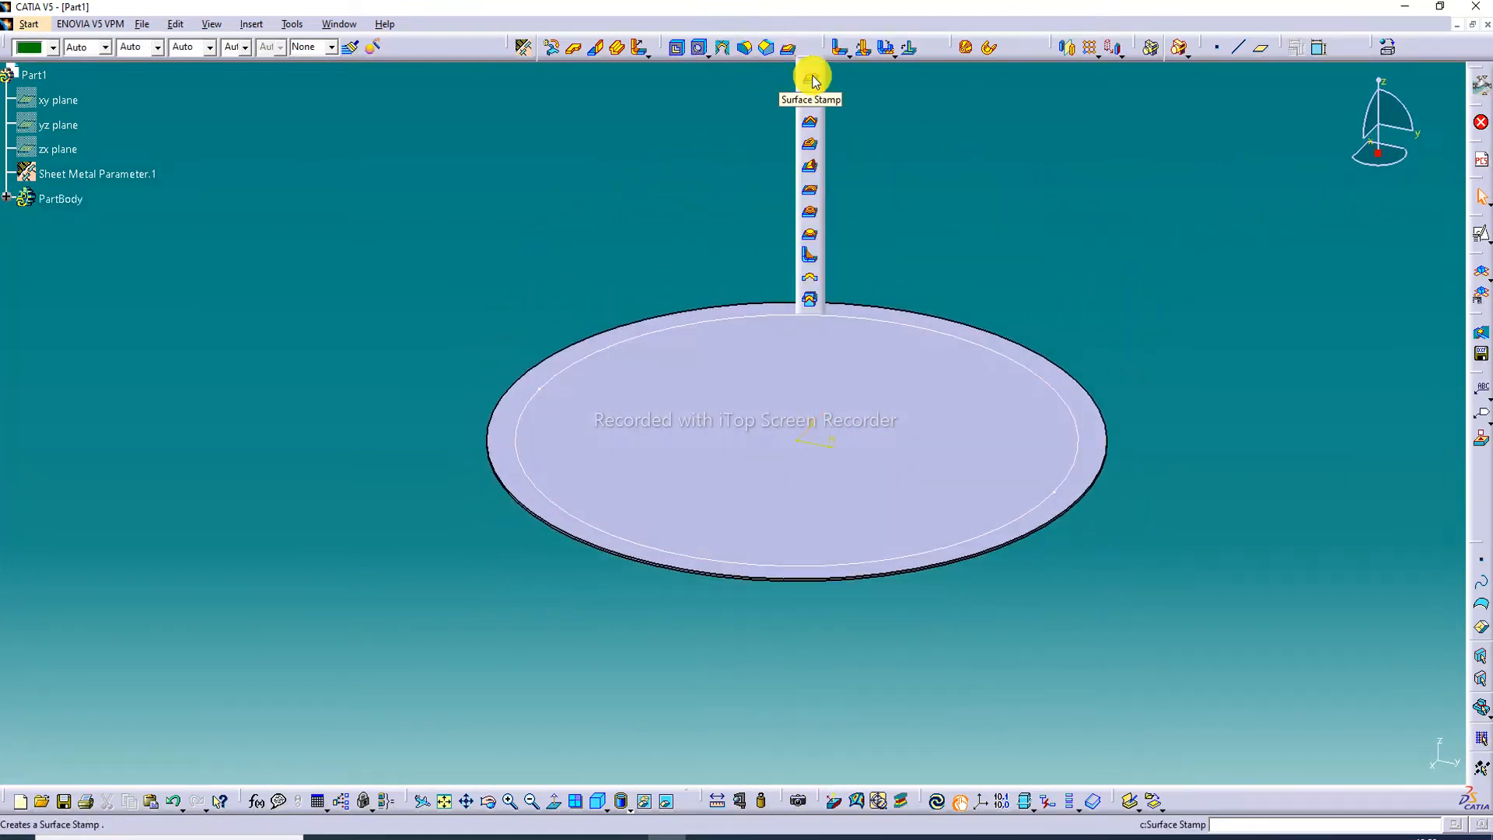
pyautogui.click(811, 78)
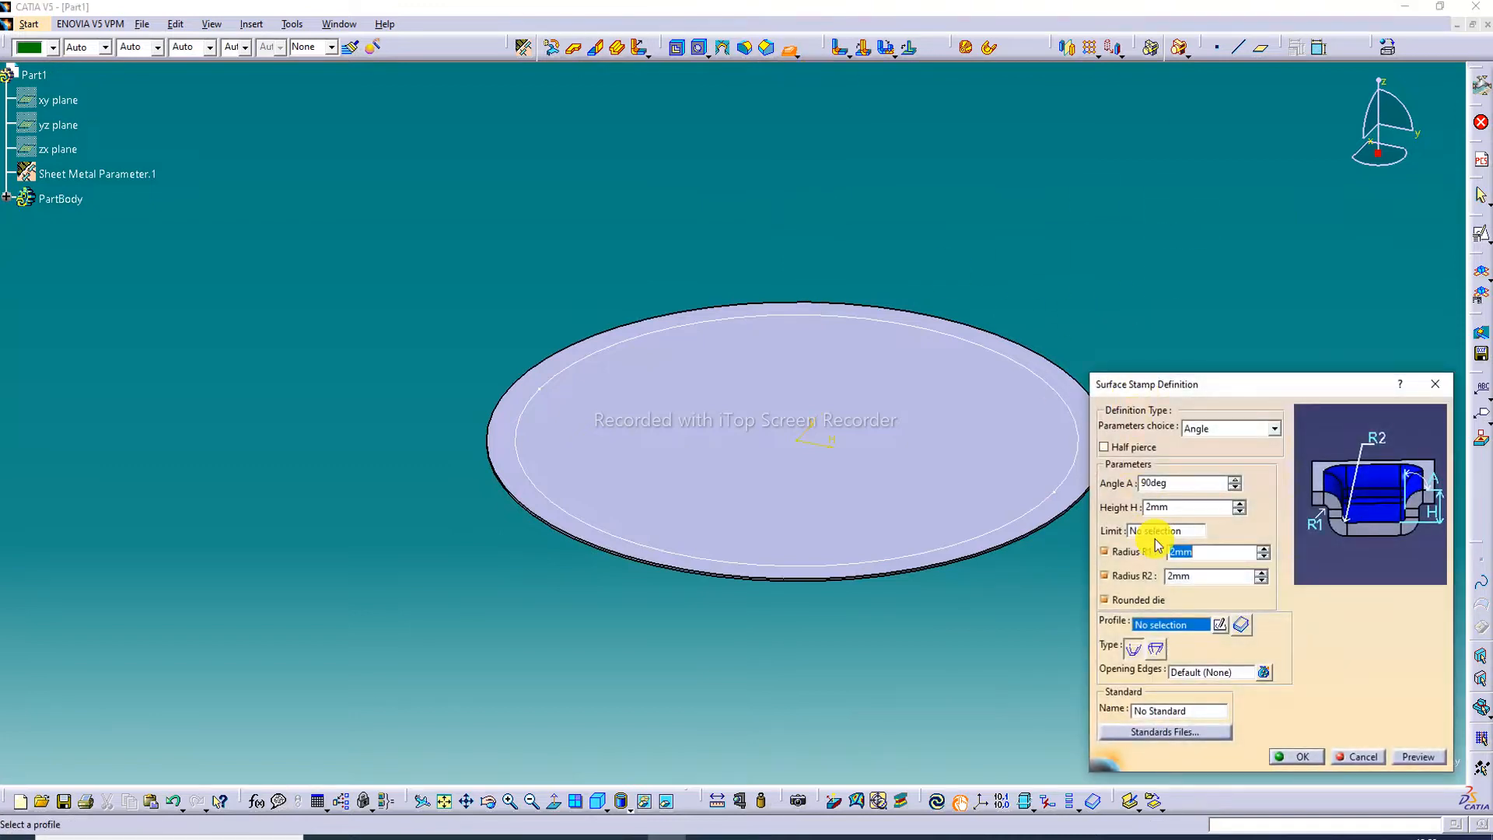
pyautogui.click(1077, 412)
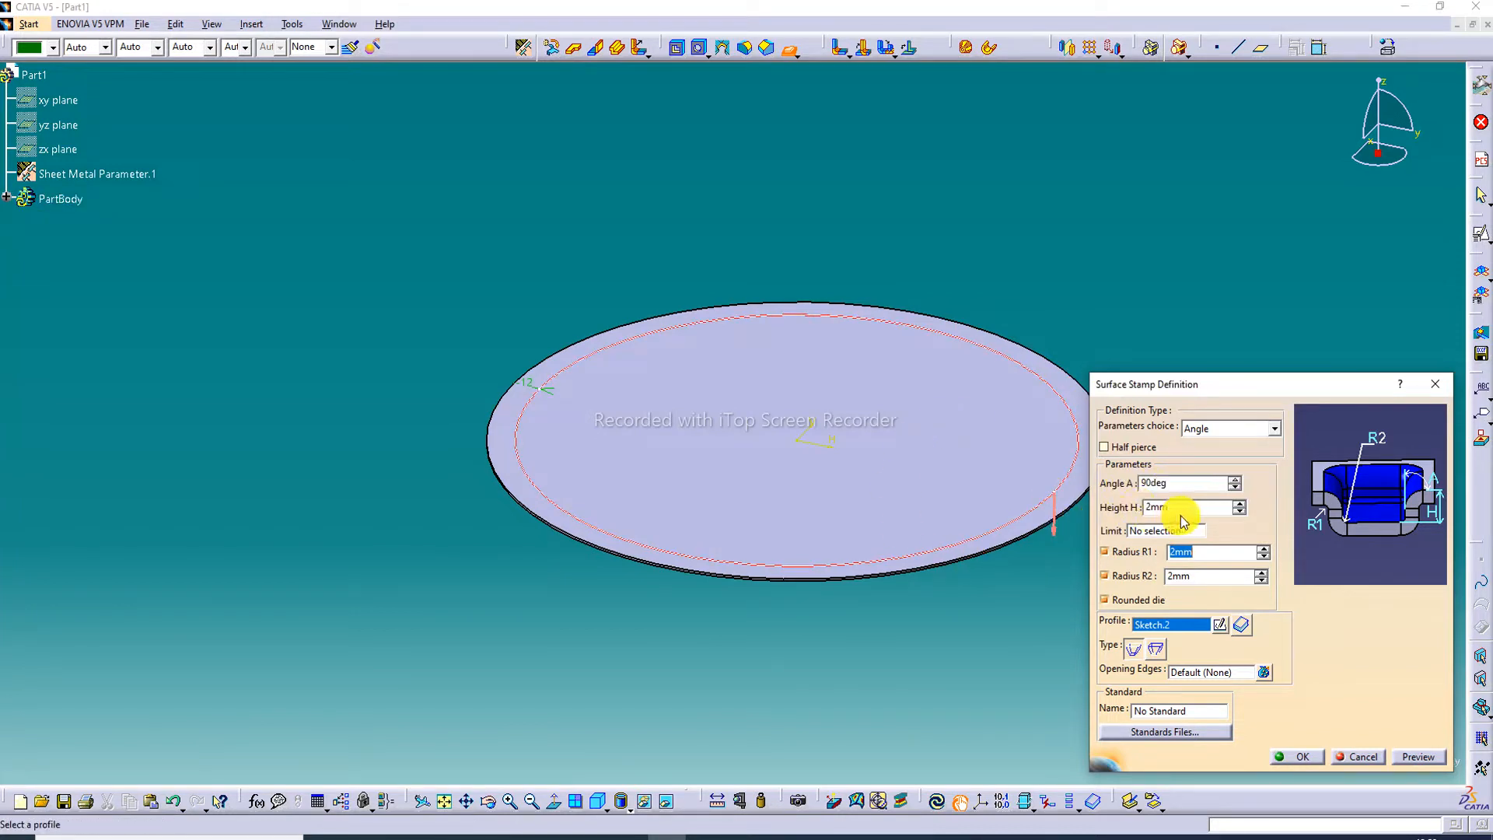
pyautogui.moveTo(1182, 508); pyautogui.dragTo(1099, 507)
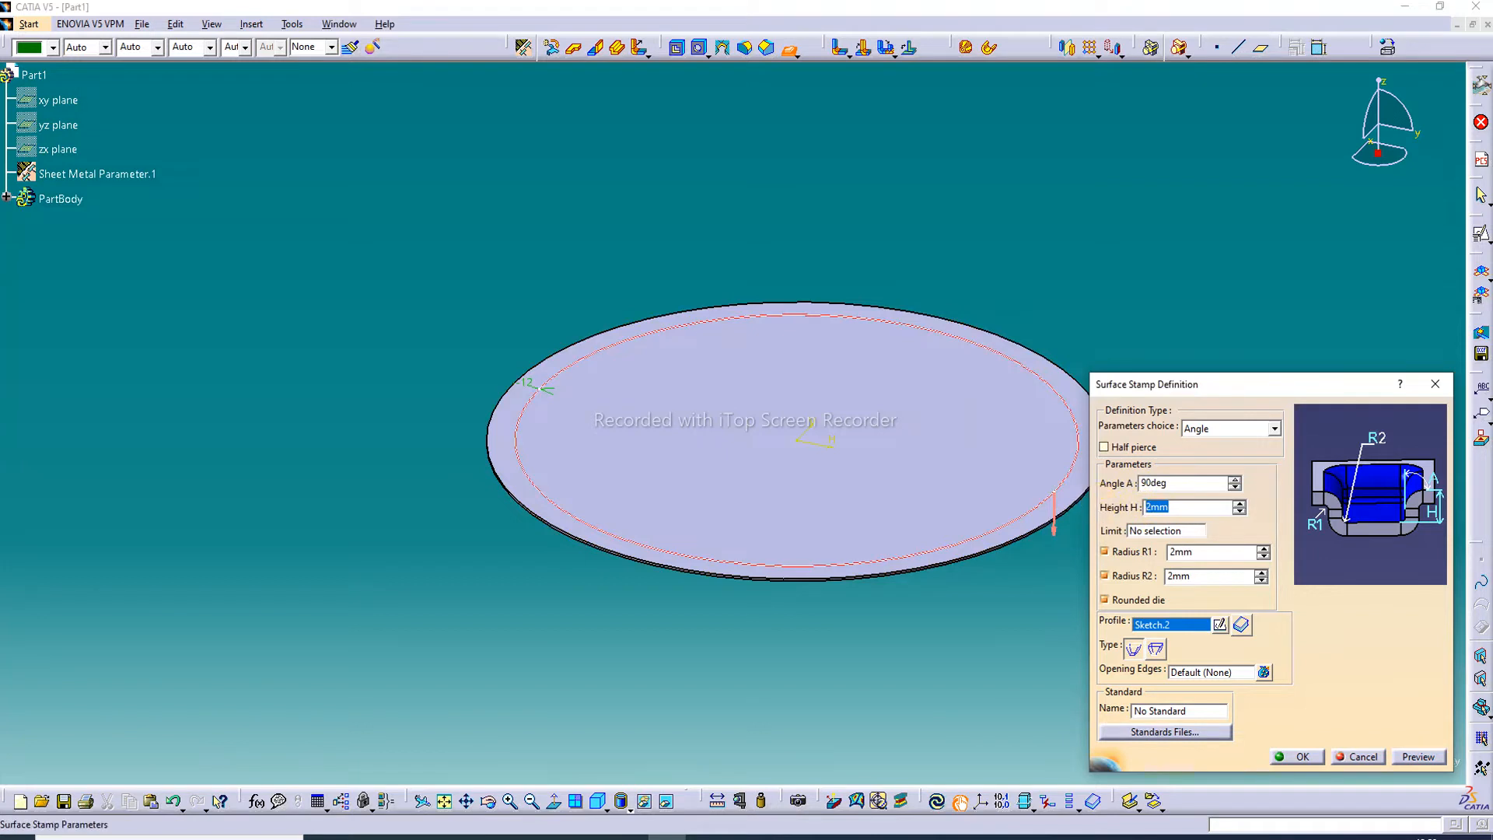
pyautogui.click(1198, 553)
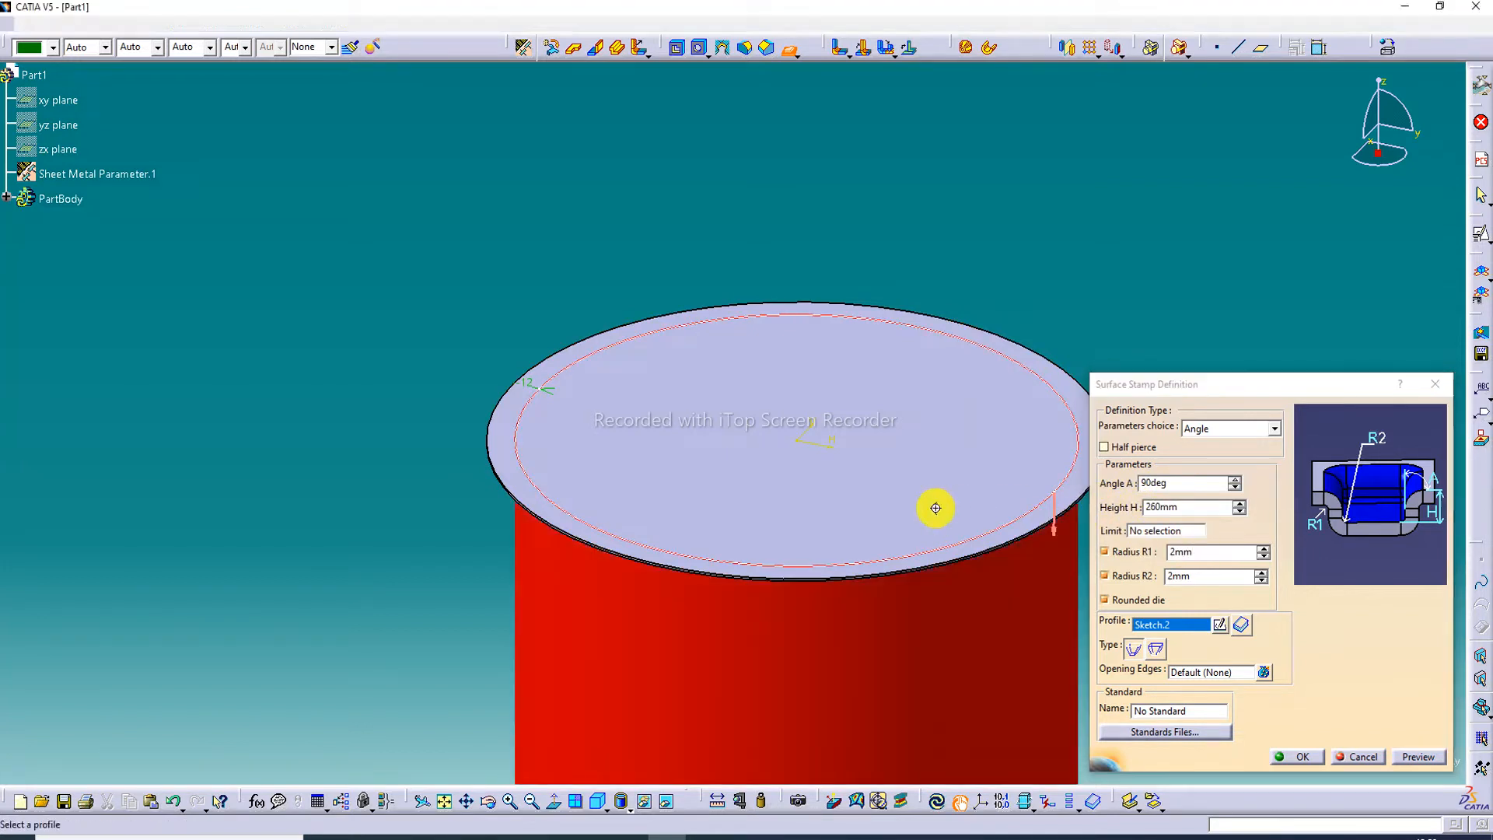
pyautogui.moveTo(937, 506); pyautogui.dragTo(817, 273, button='middle')
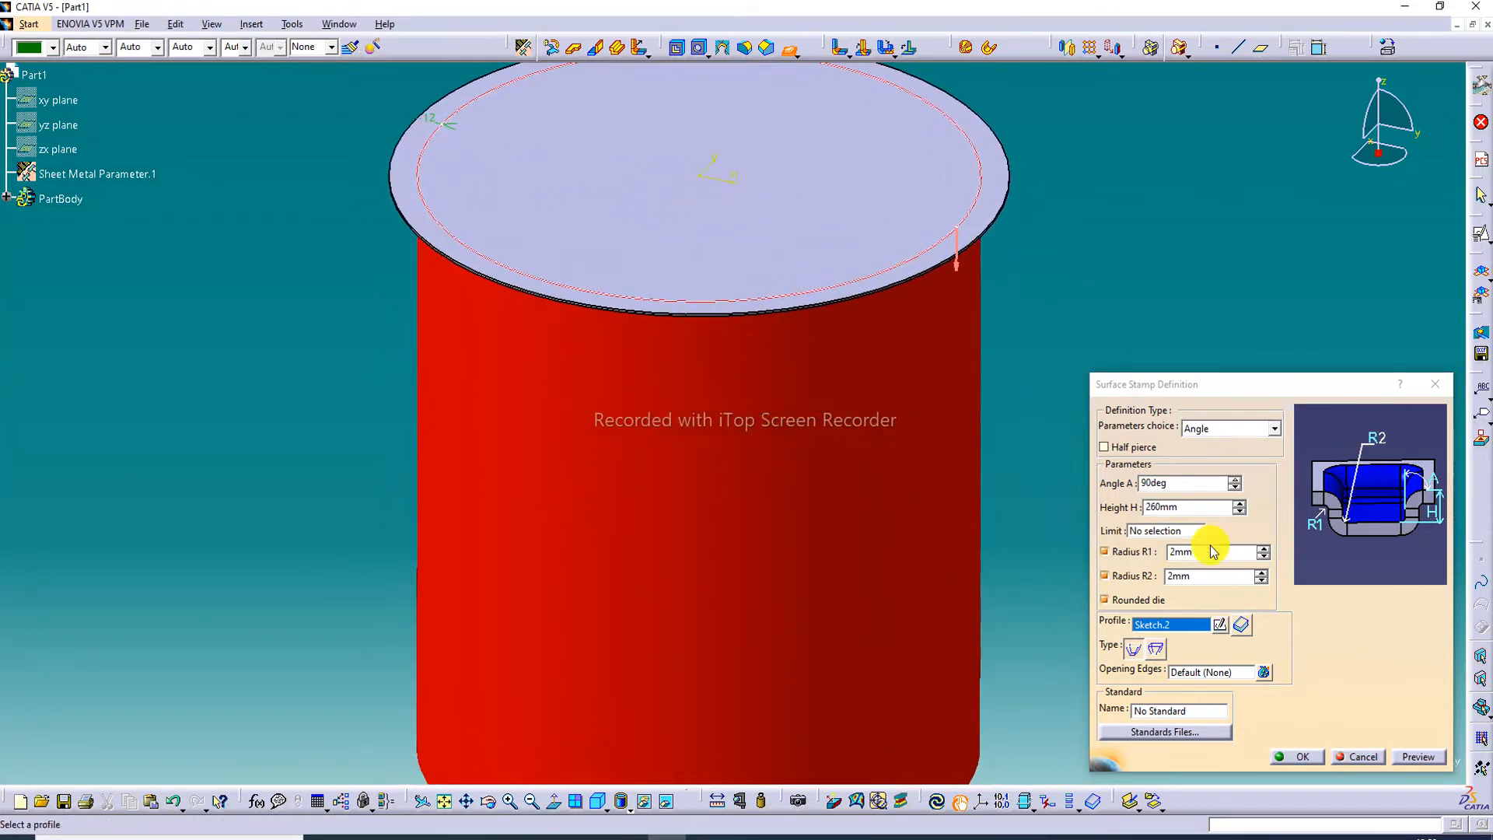
# Set the stamp's radius R1 to 6 mm and radius R2 to 25 mm, and create the stamp
pyautogui.moveTo(1198, 553); pyautogui.dragTo(1152, 557)
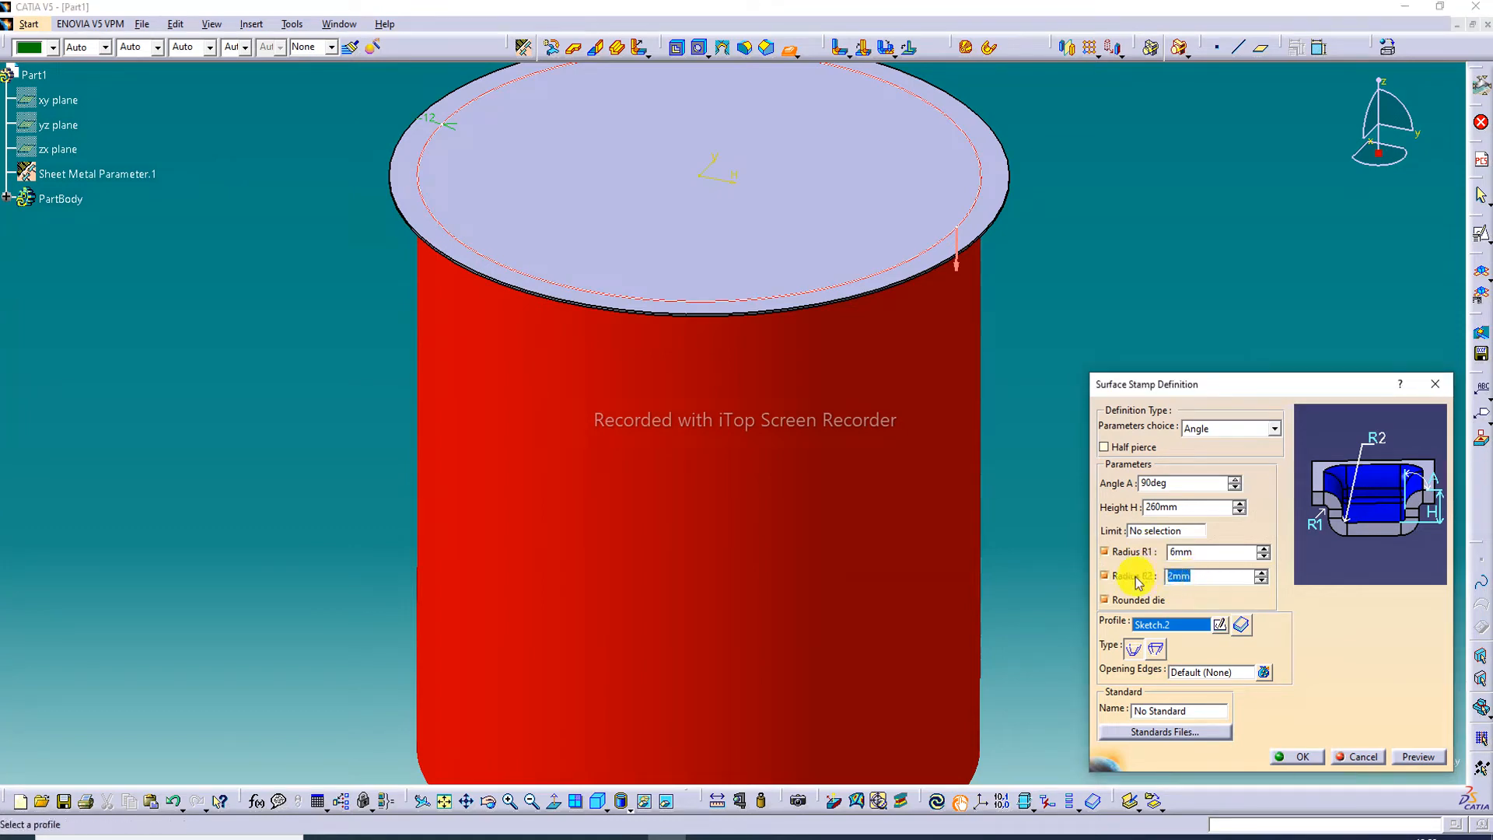
pyautogui.click(1412, 758)
pyautogui.click(1303, 752)
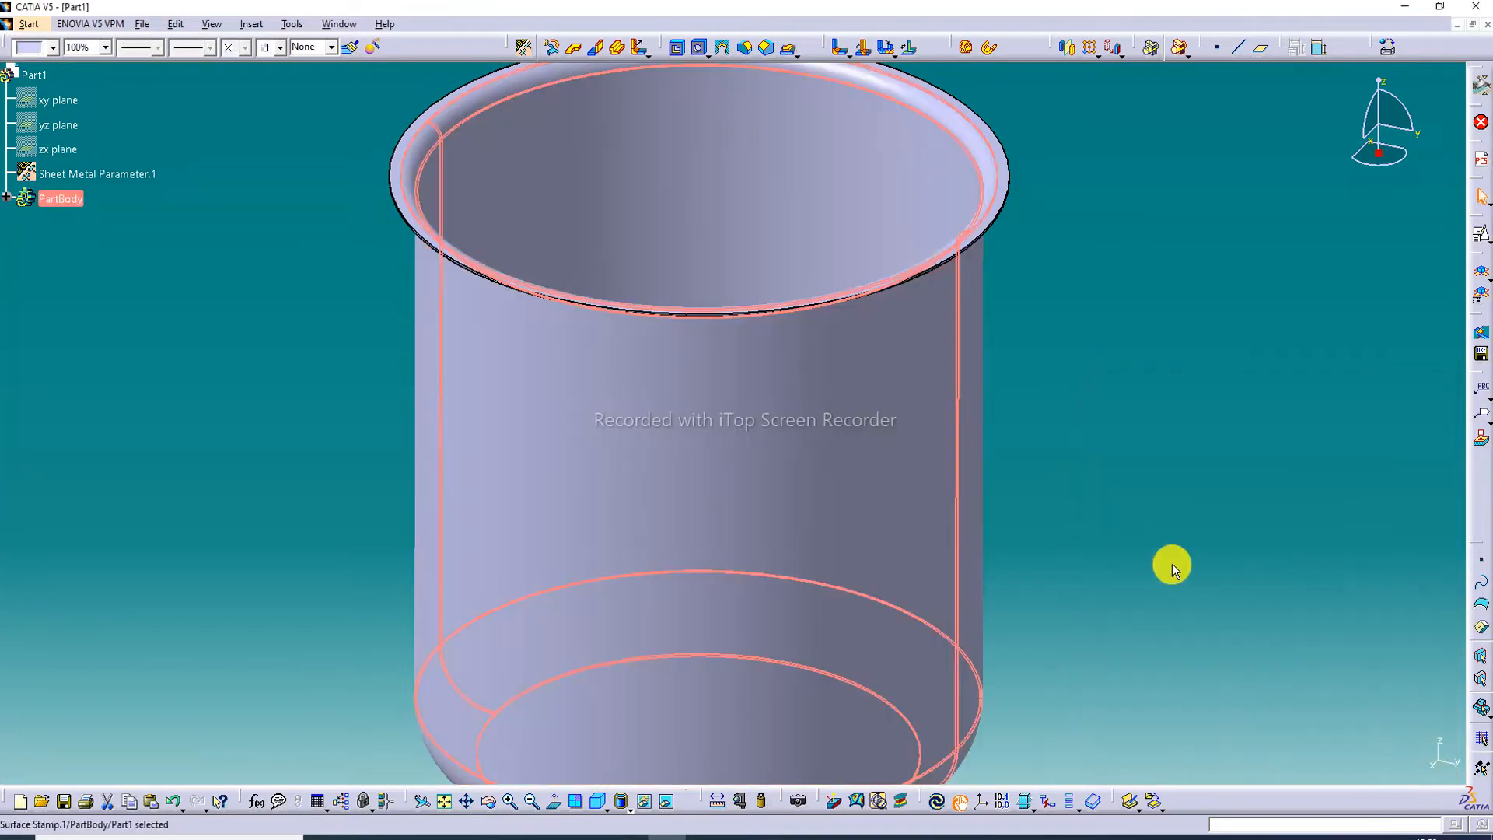
# Edit the surface stamp to a height of 262 mm and a radius R2 of 26 mm
pyautogui.moveTo(1047, 181); pyautogui.dragTo(1051, 372, button='middle')
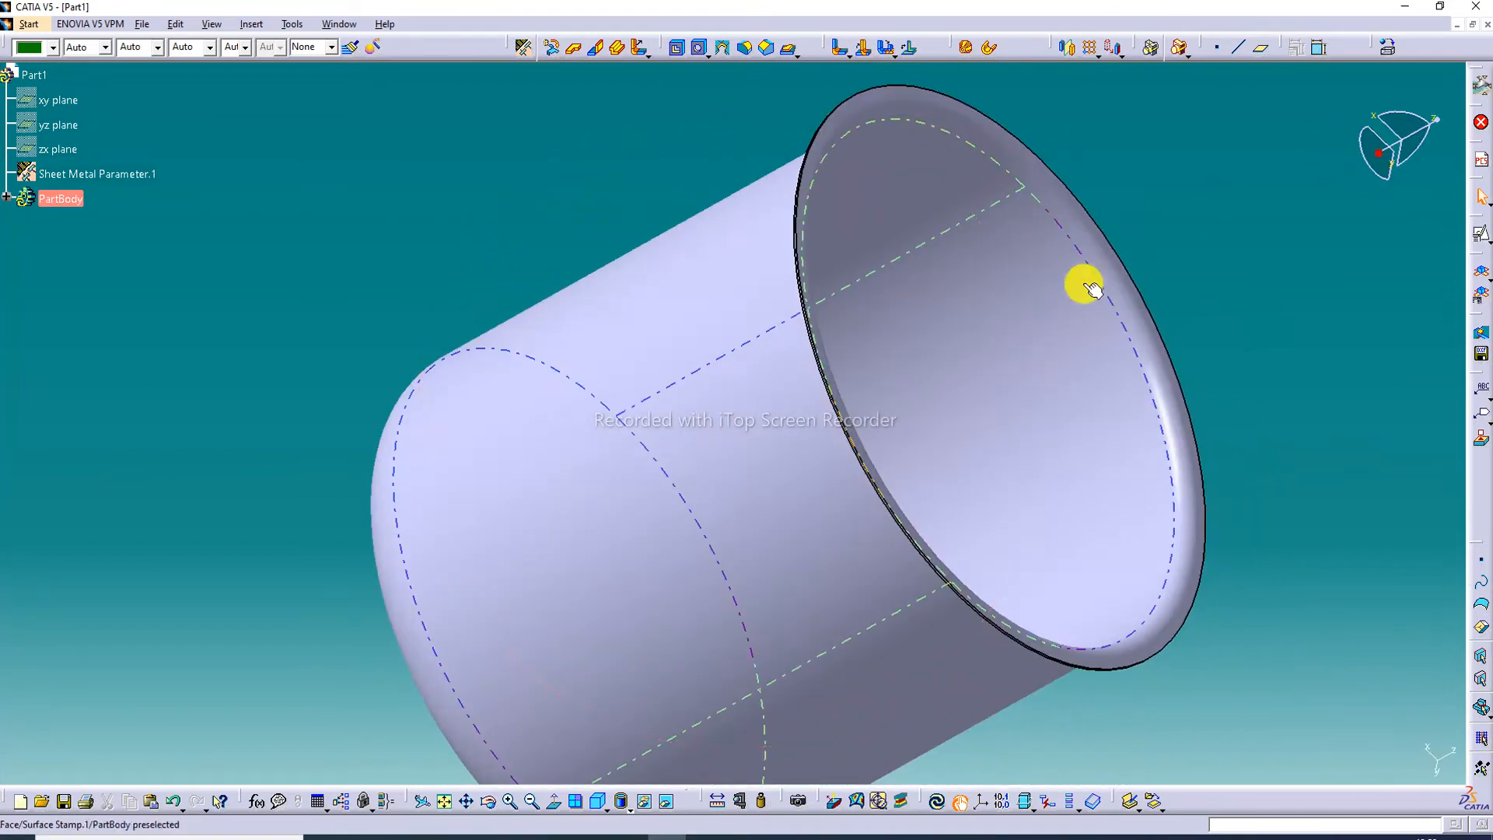
pyautogui.moveTo(920, 352); pyautogui.dragTo(871, 347, button='middle')
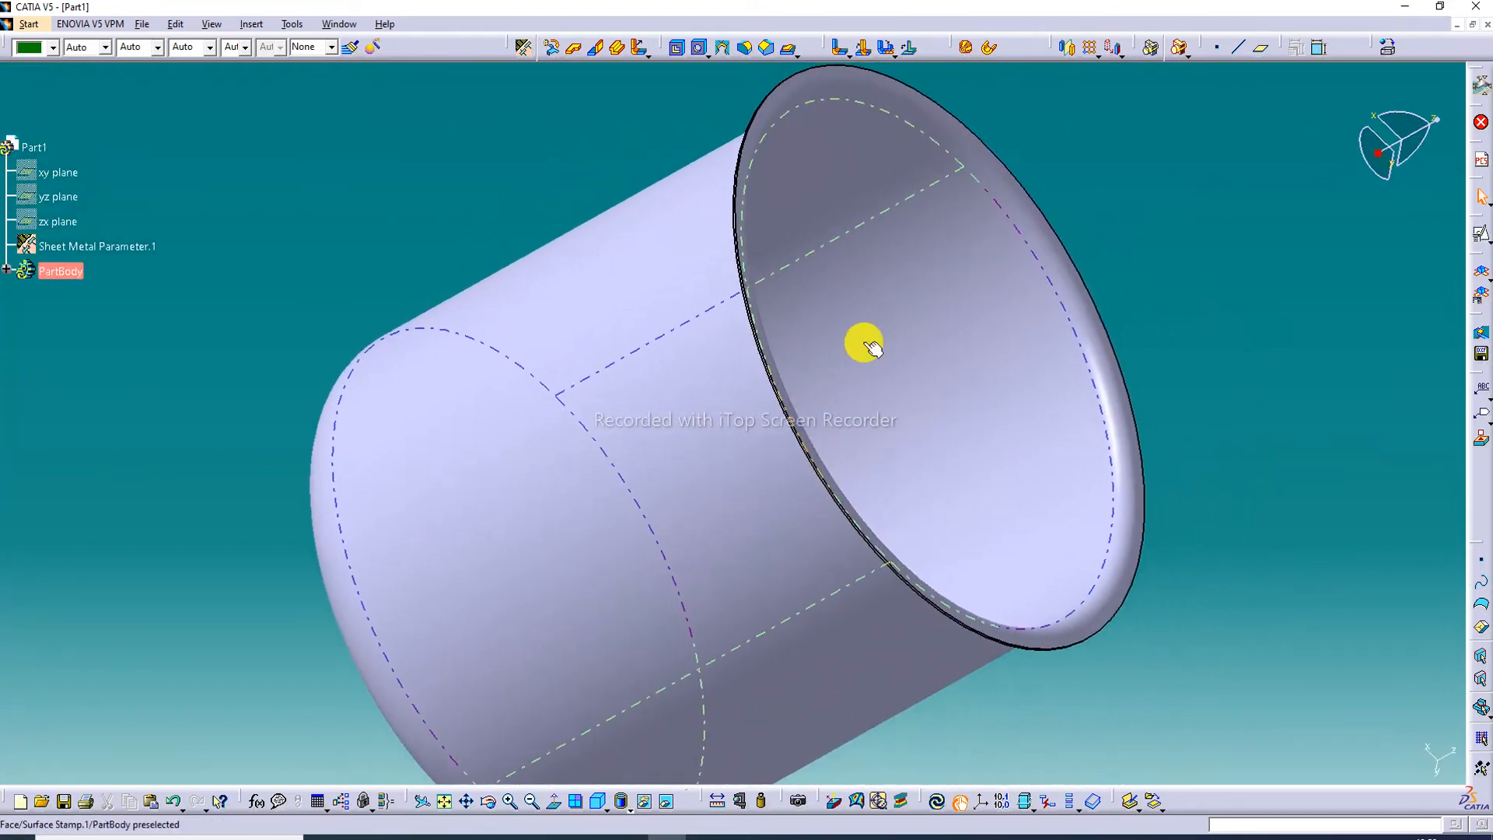
pyautogui.doubleClick(896, 342)
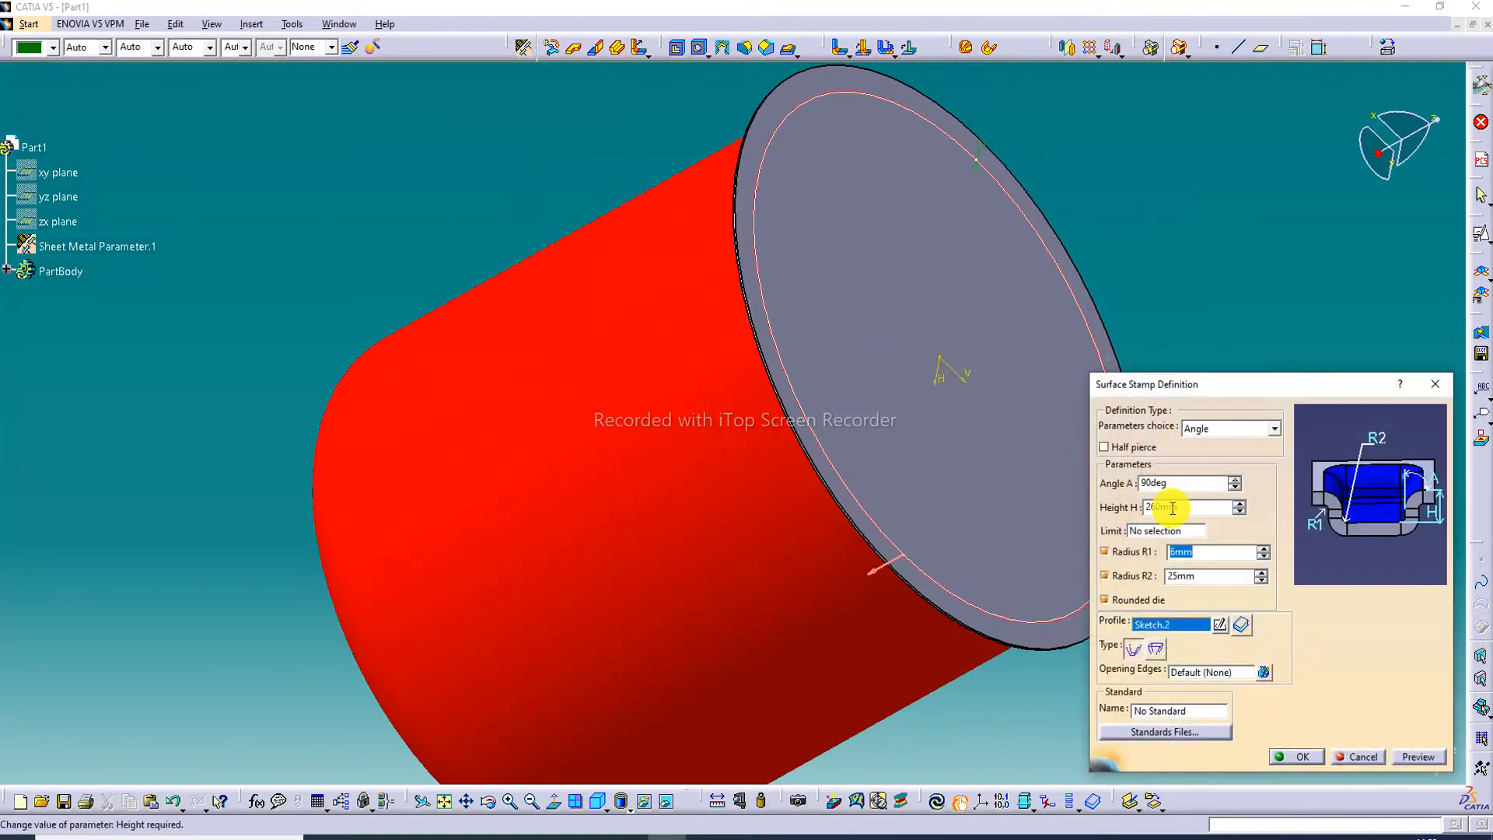
pyautogui.moveTo(1185, 510); pyautogui.dragTo(1127, 509)
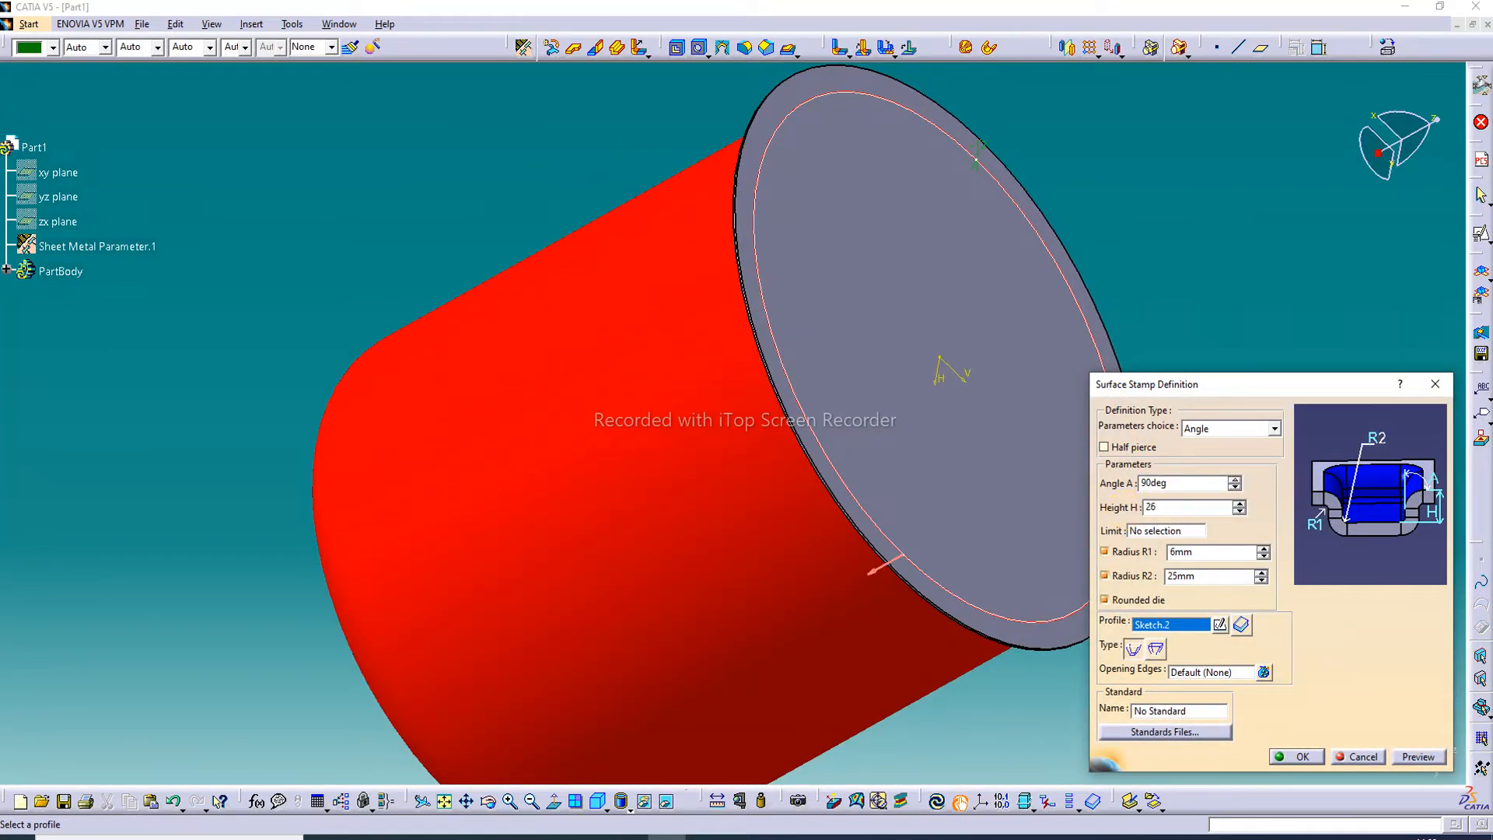
pyautogui.click(1200, 579)
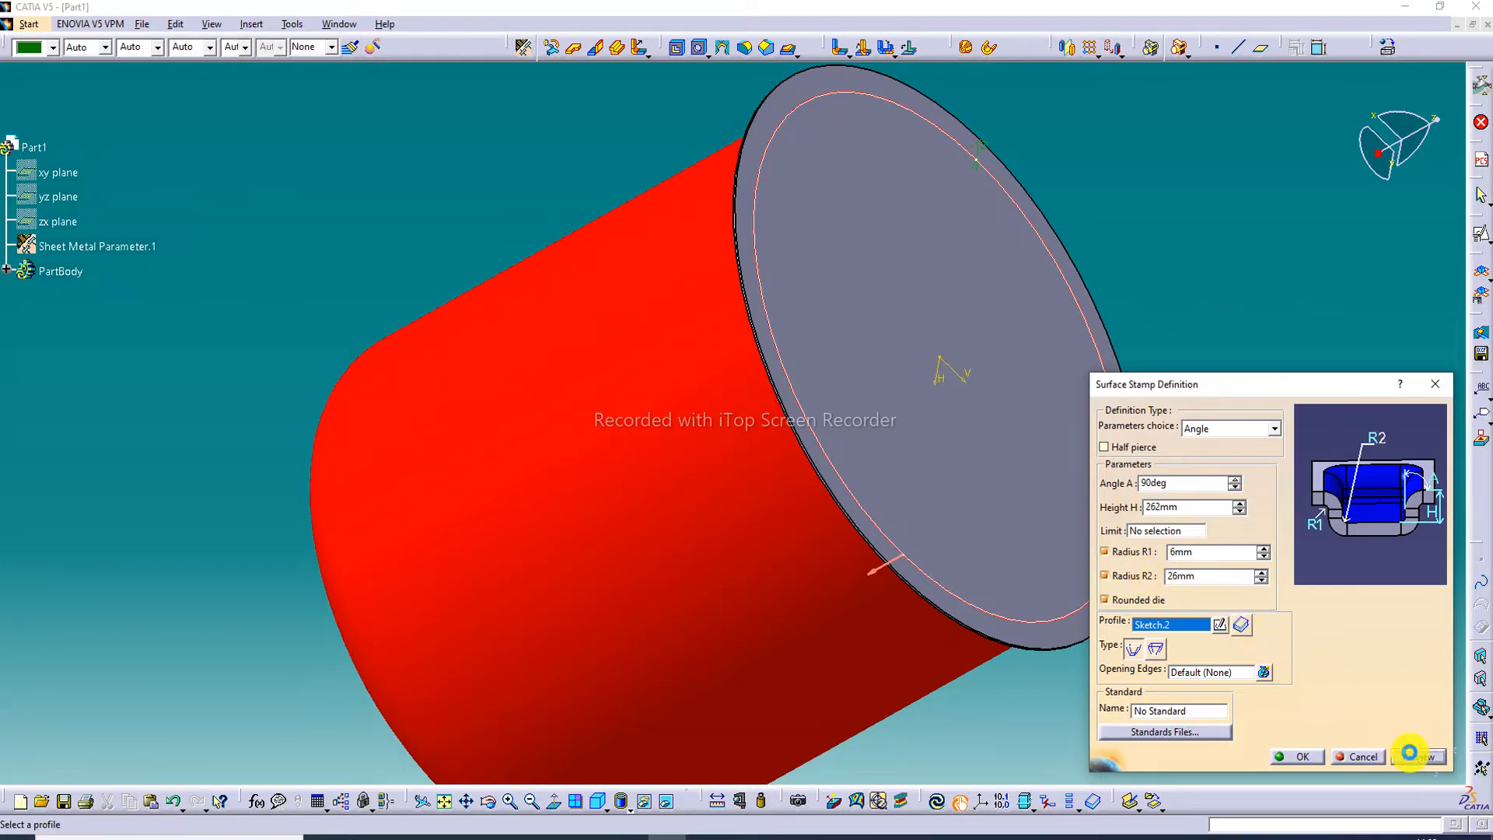
pyautogui.click(1295, 756)
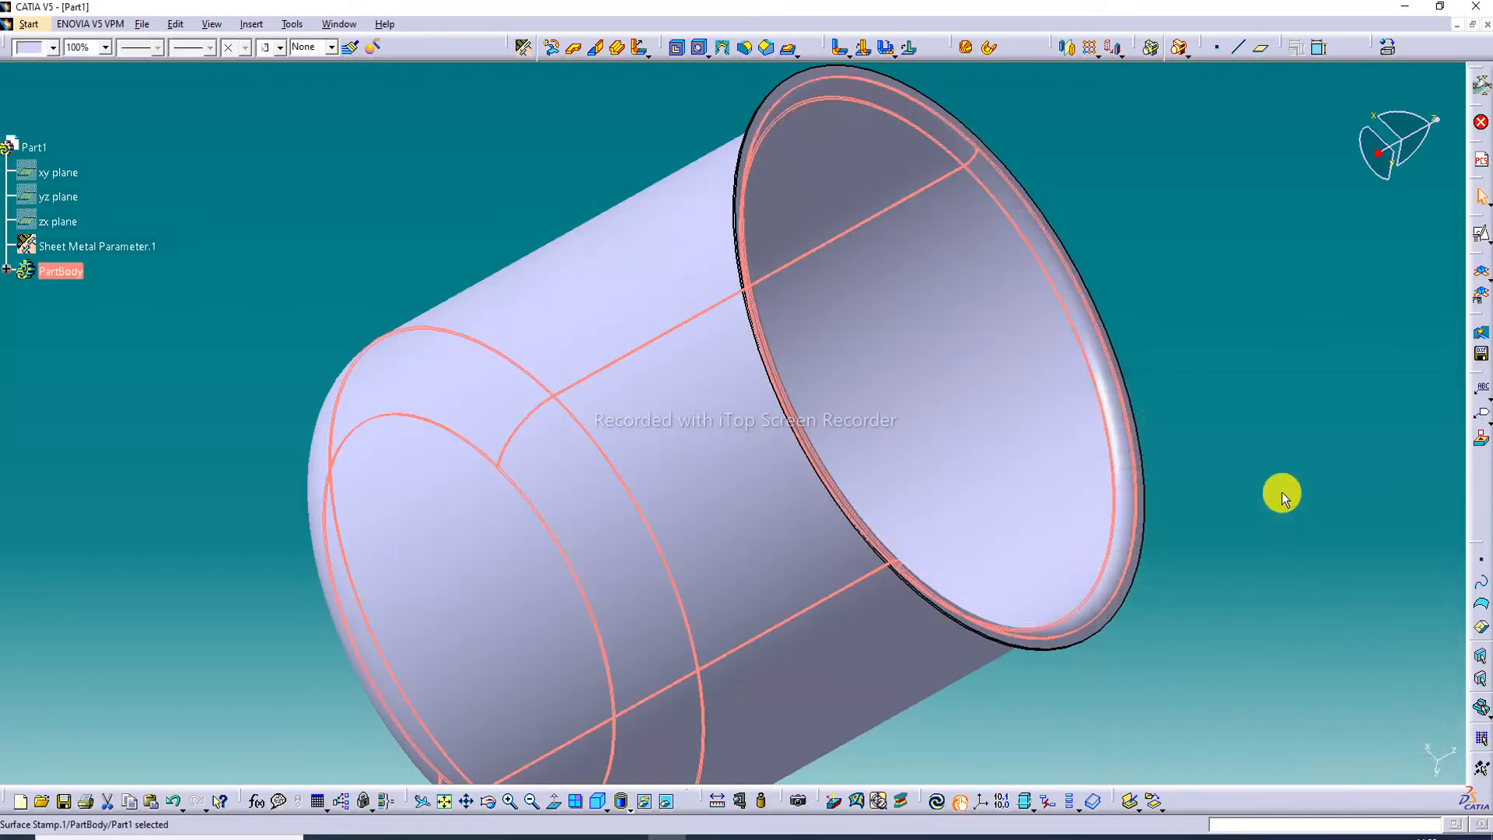
pyautogui.moveTo(1011, 322); pyautogui.dragTo(1112, 14, button='middle')
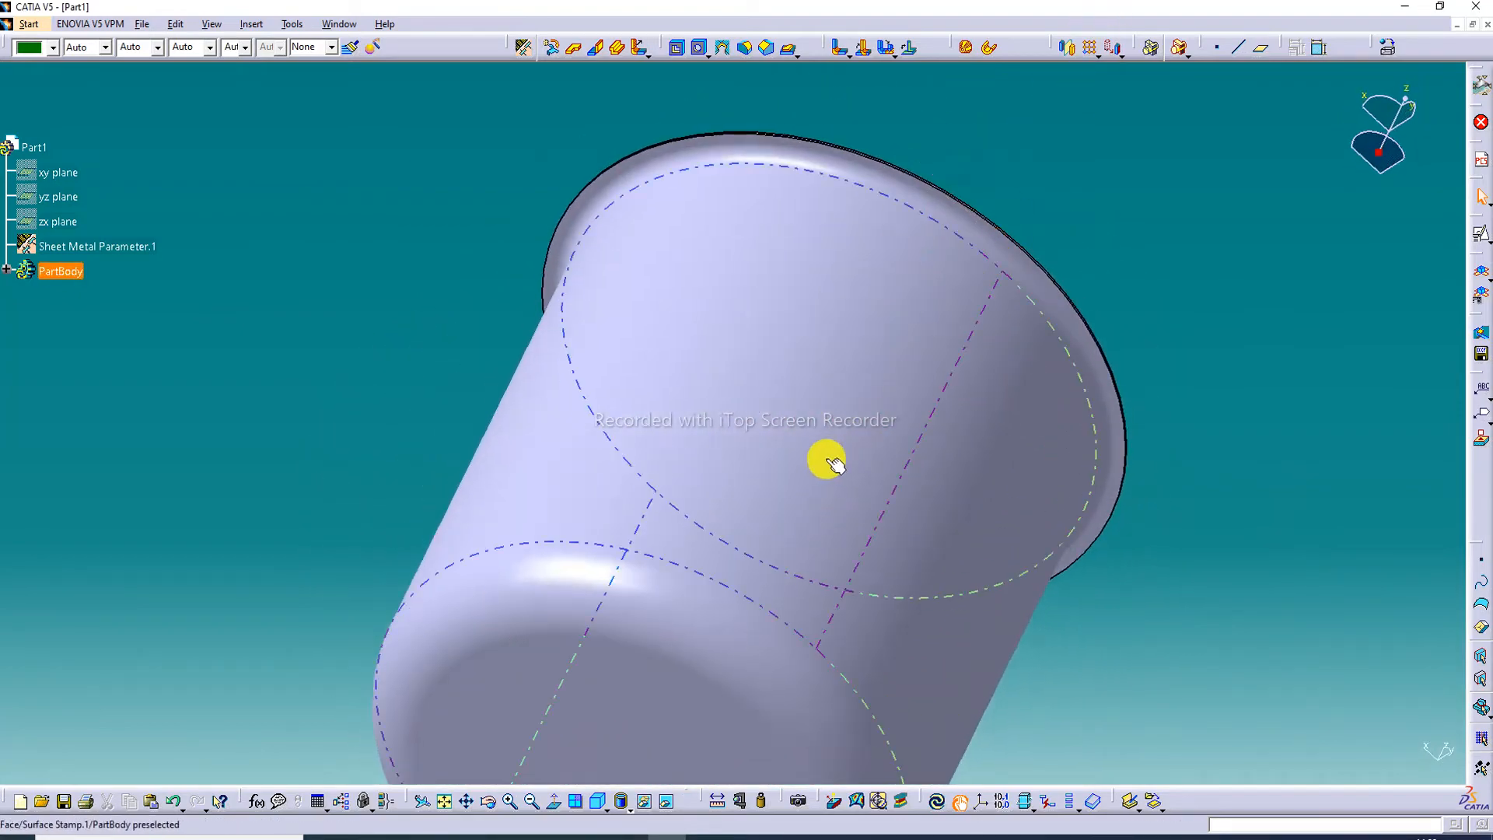
pyautogui.moveTo(824, 459); pyautogui.dragTo(949, 409, button='middle')
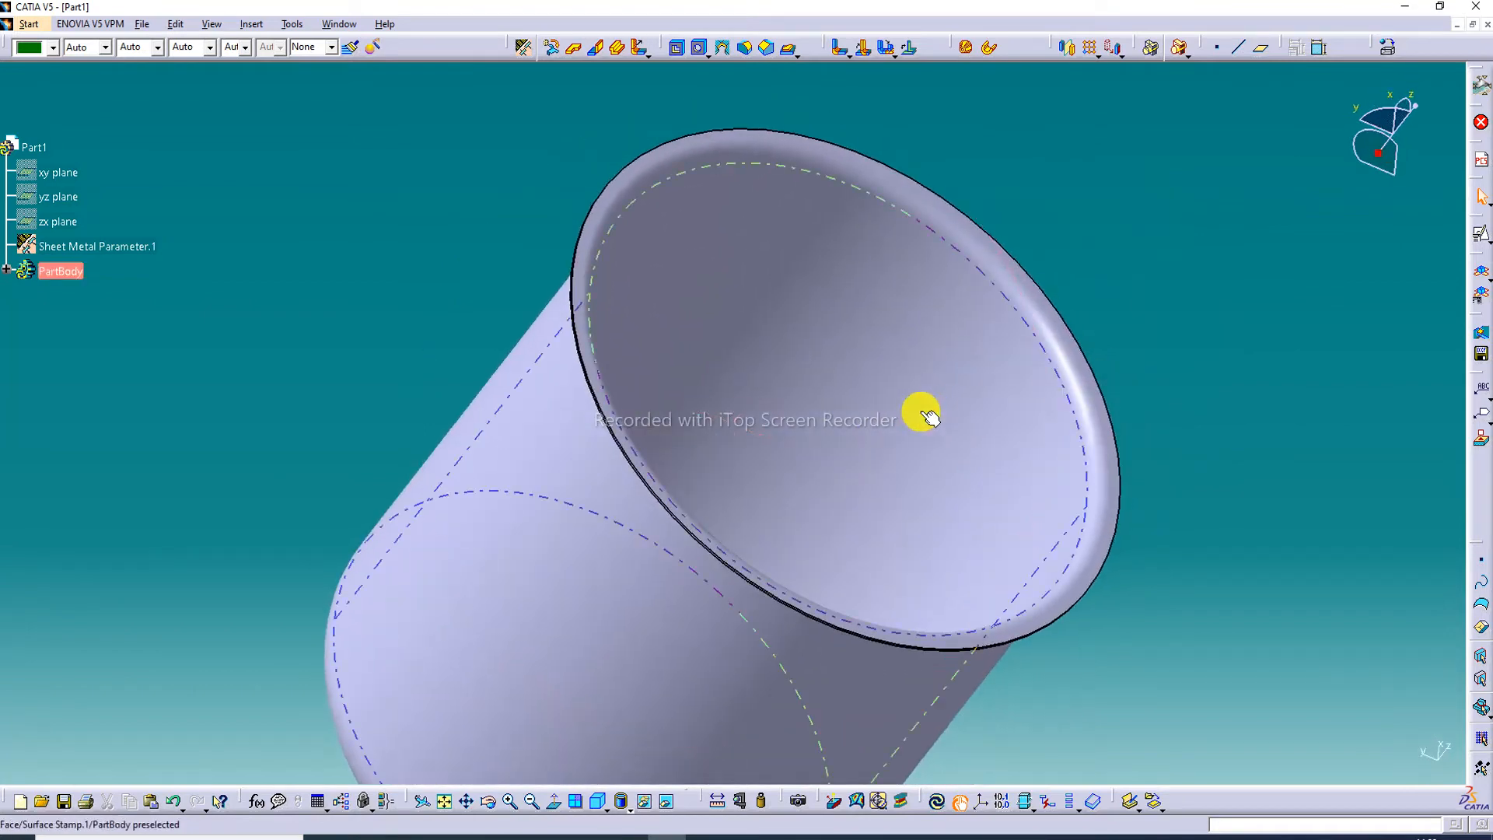
pyautogui.keyDown('ctrl'); pyautogui.moveTo(617, 360); pyautogui.dragTo(659, 212, button='middle'); pyautogui.keyUp('ctrl')
pyautogui.click(640, 48)
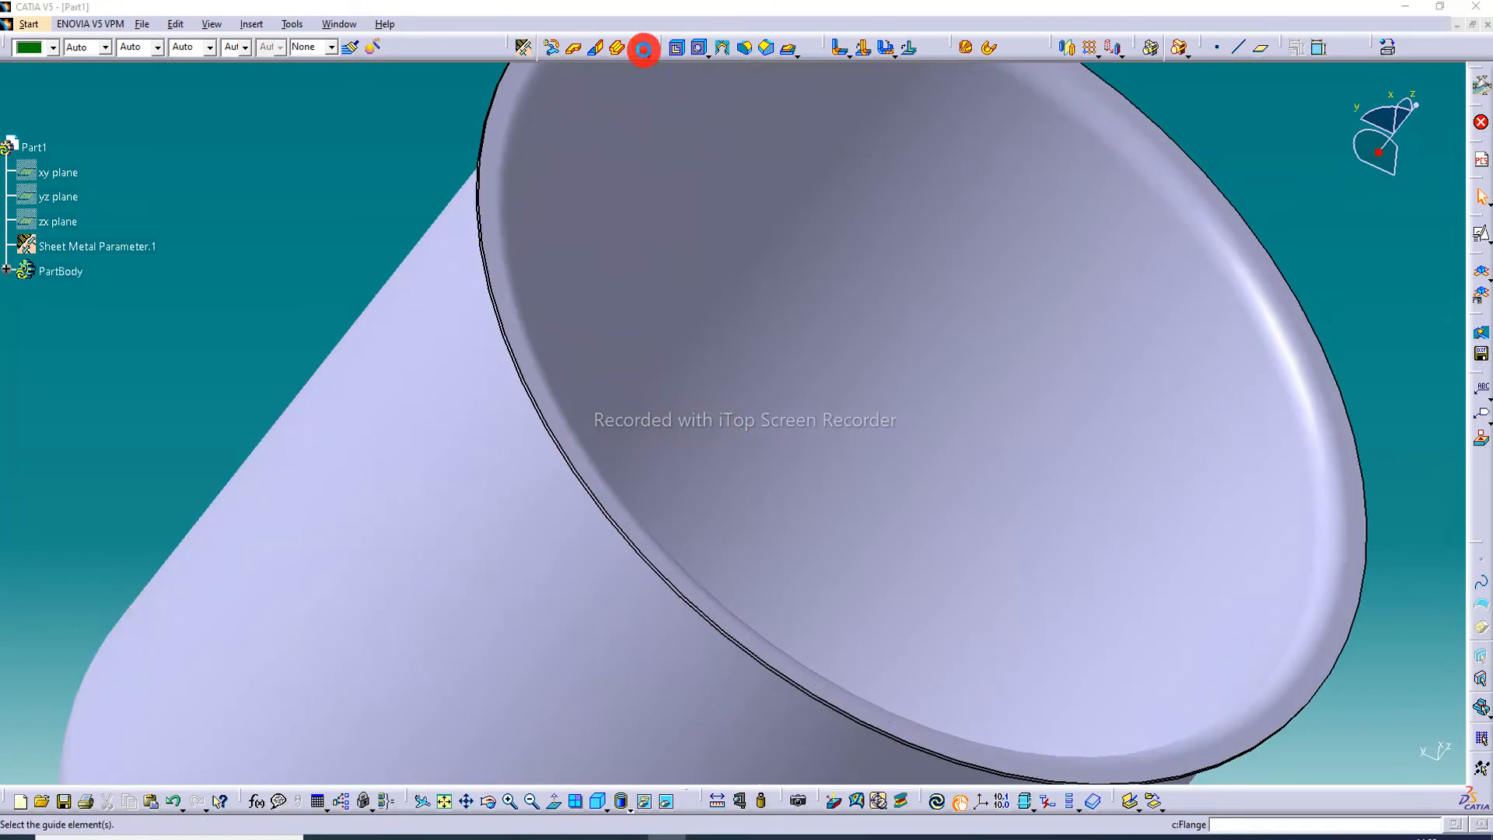
pyautogui.click(1439, 510)
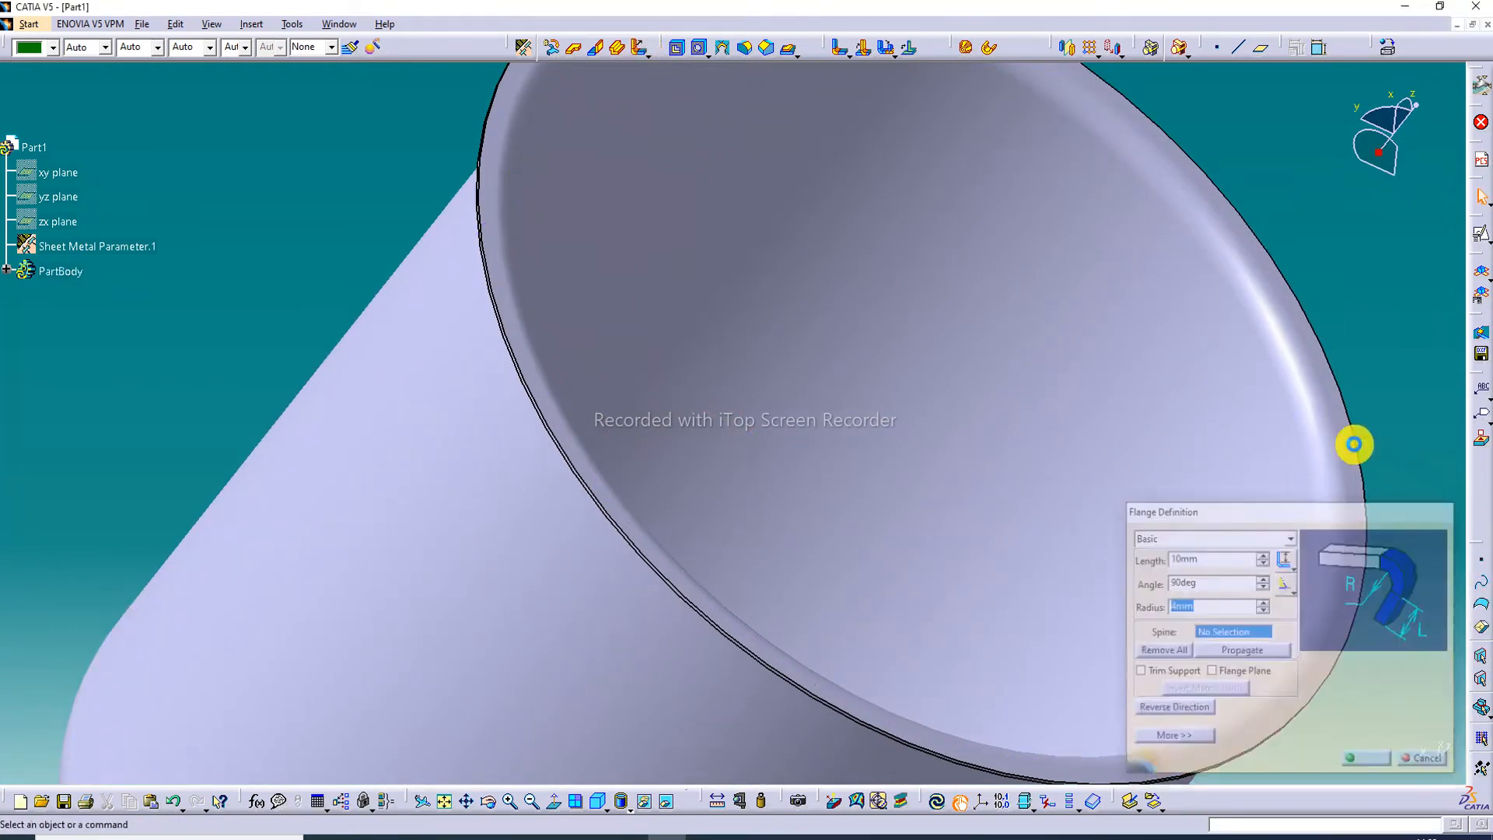
# Create a tear drop with a length of 2 mm and a radius of 2 mm along the container's open rim edge
pyautogui.click(649, 52)
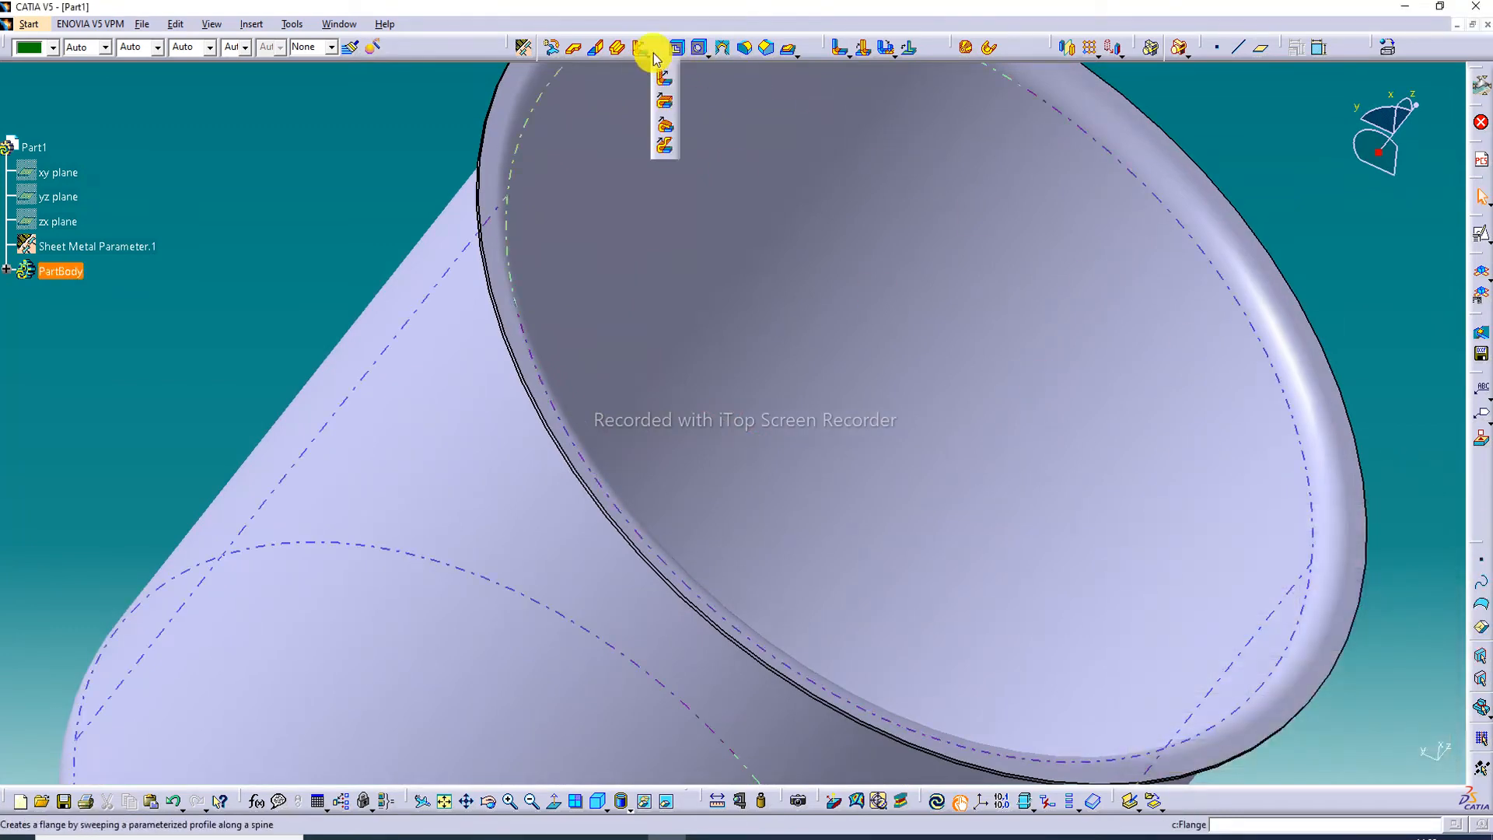
pyautogui.click(666, 134)
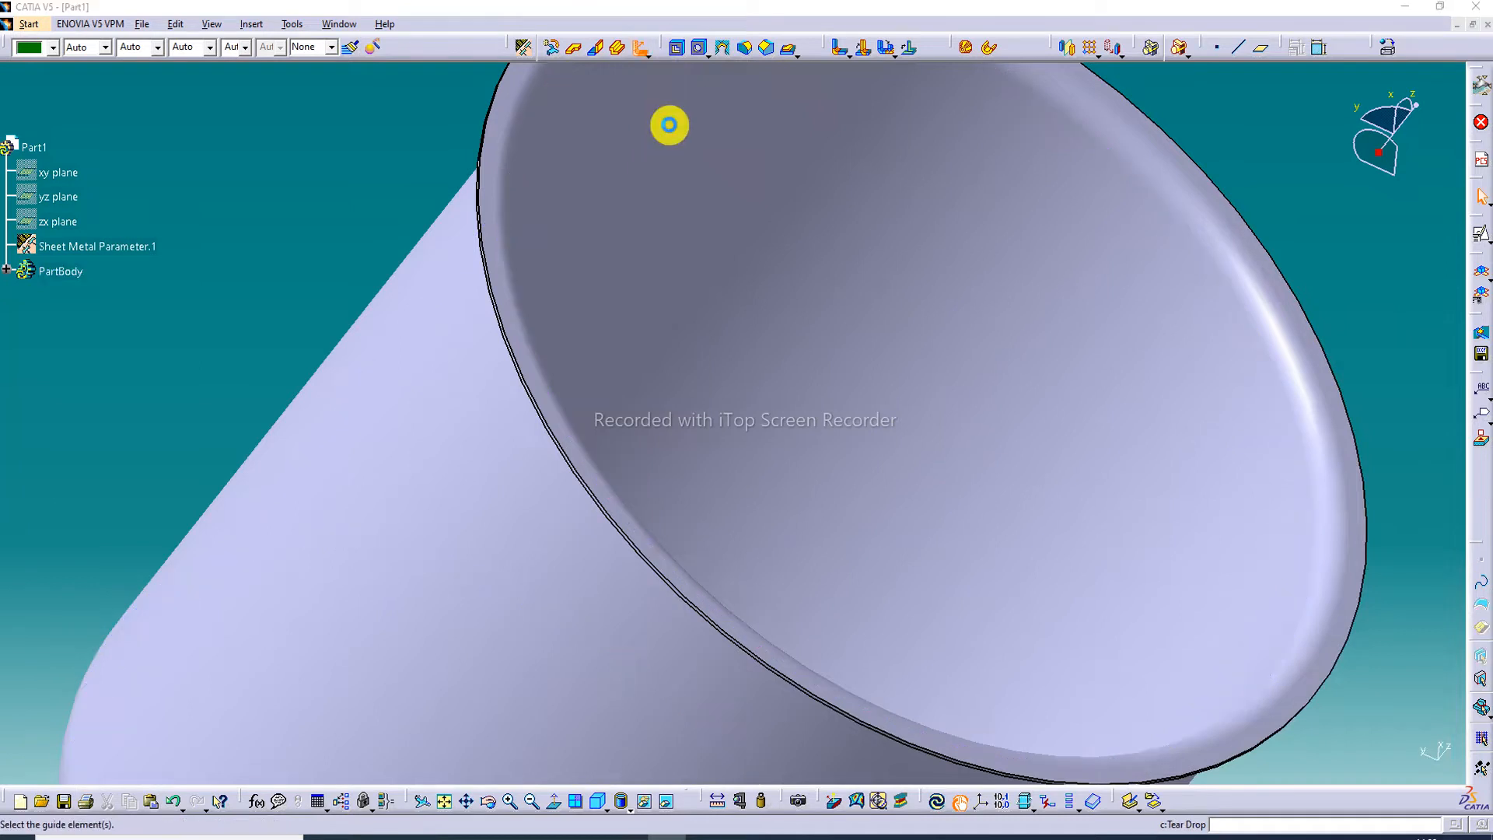
pyautogui.doubleClick(1201, 622)
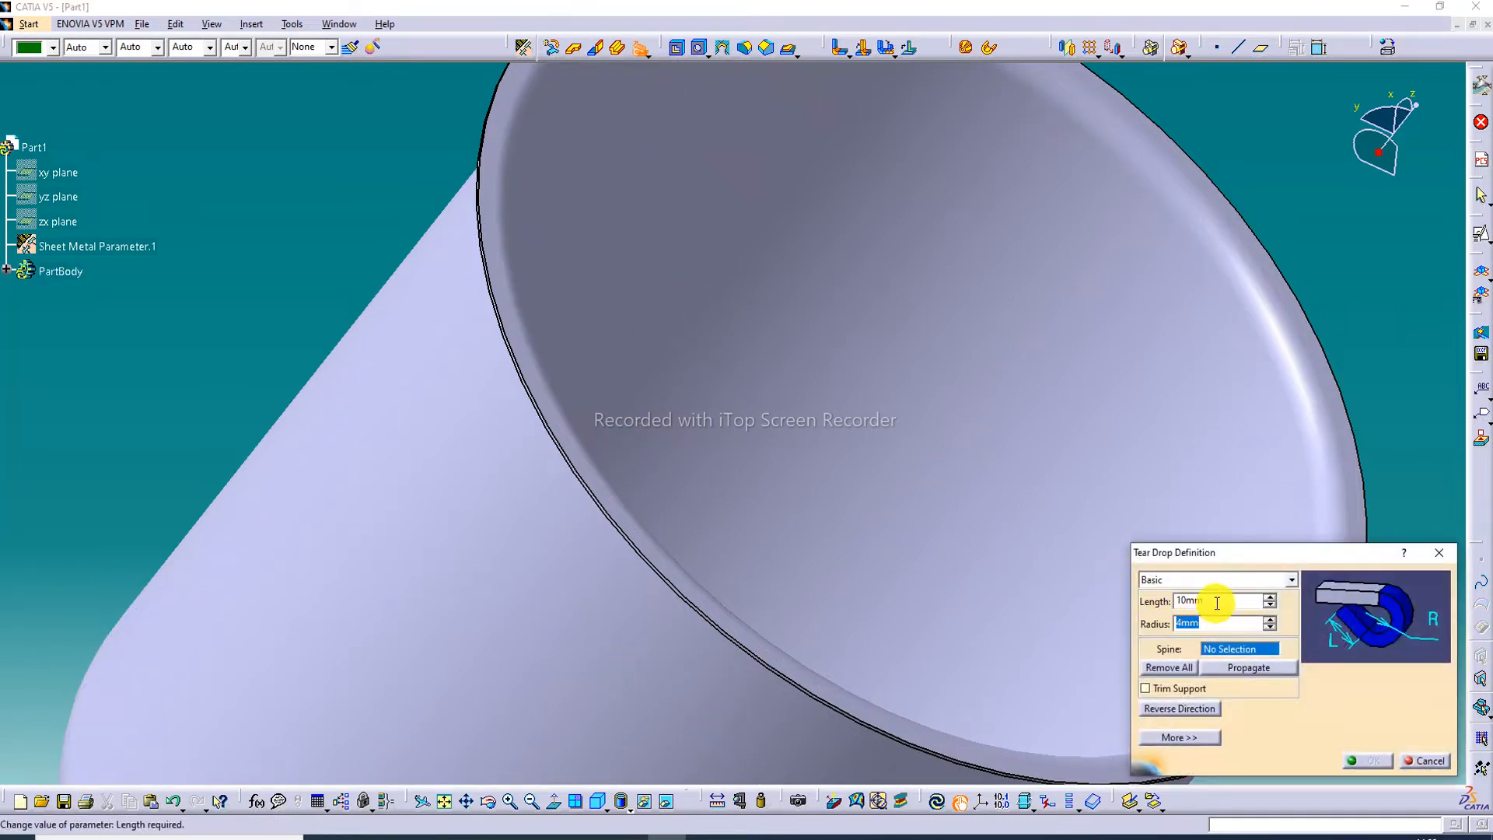
pyautogui.doubleClick(1217, 603)
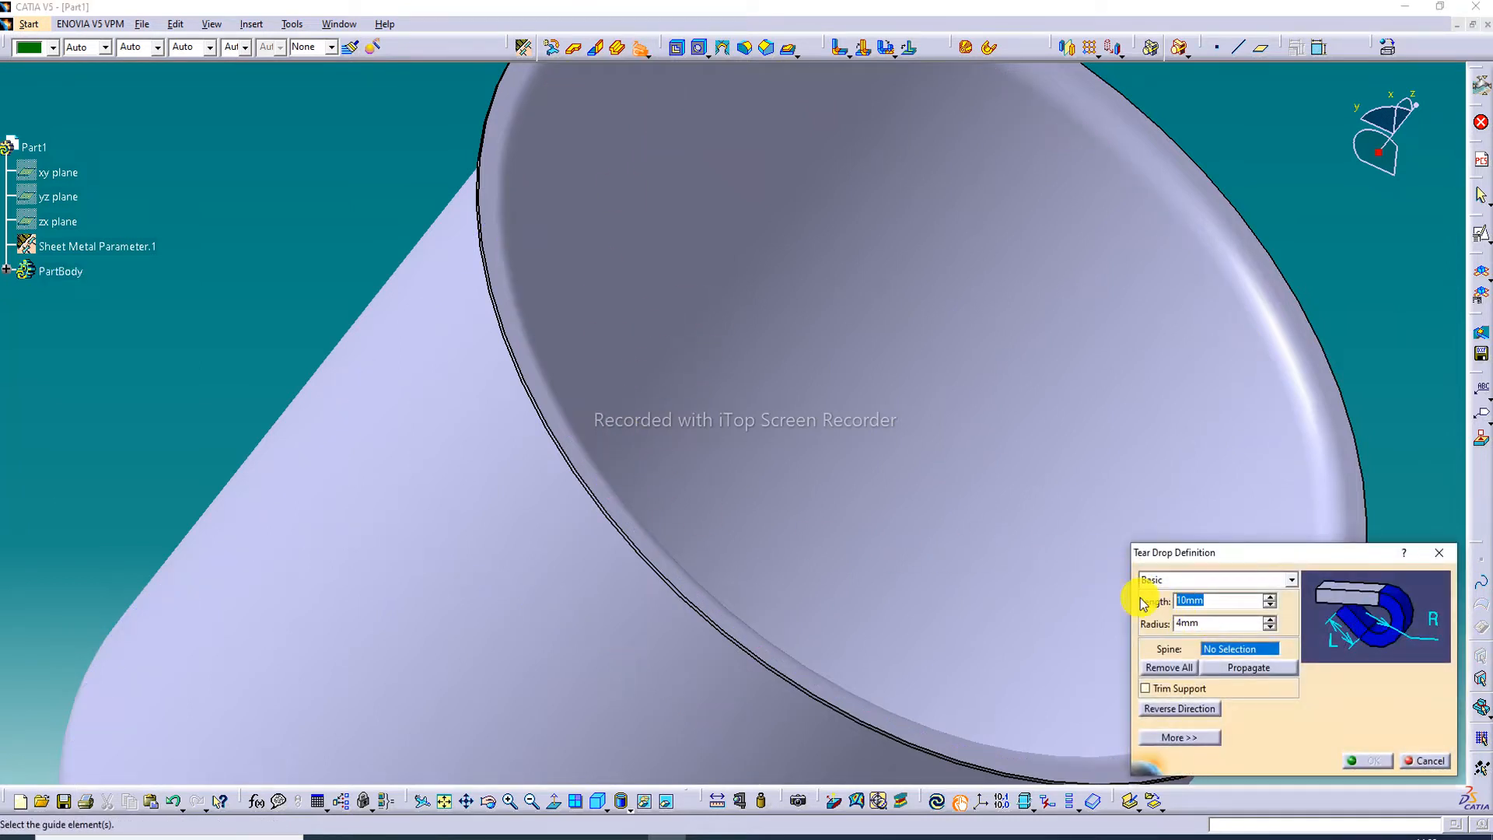
pyautogui.doubleClick(1202, 622)
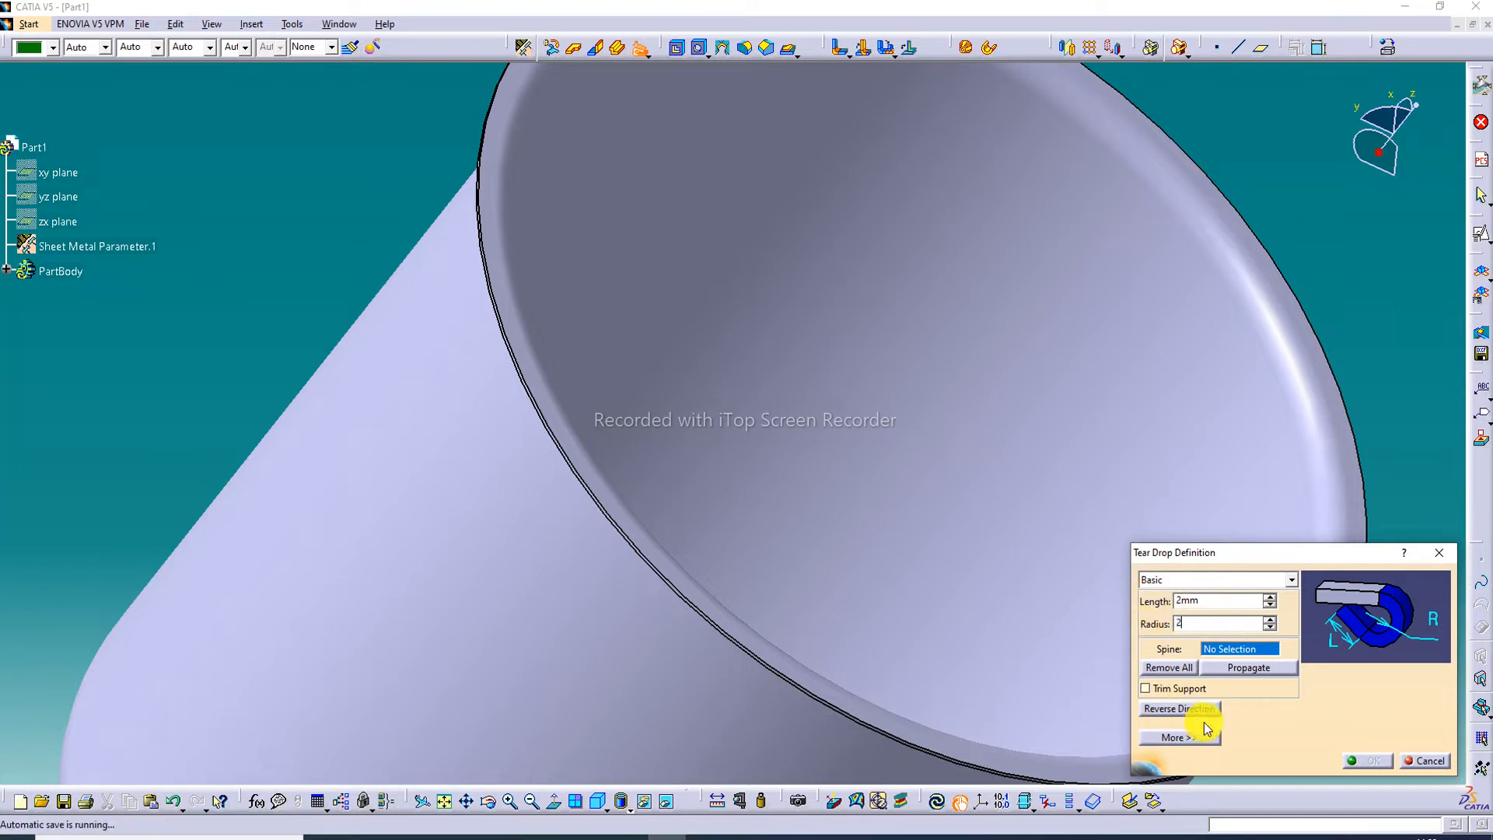
pyautogui.click(750, 651)
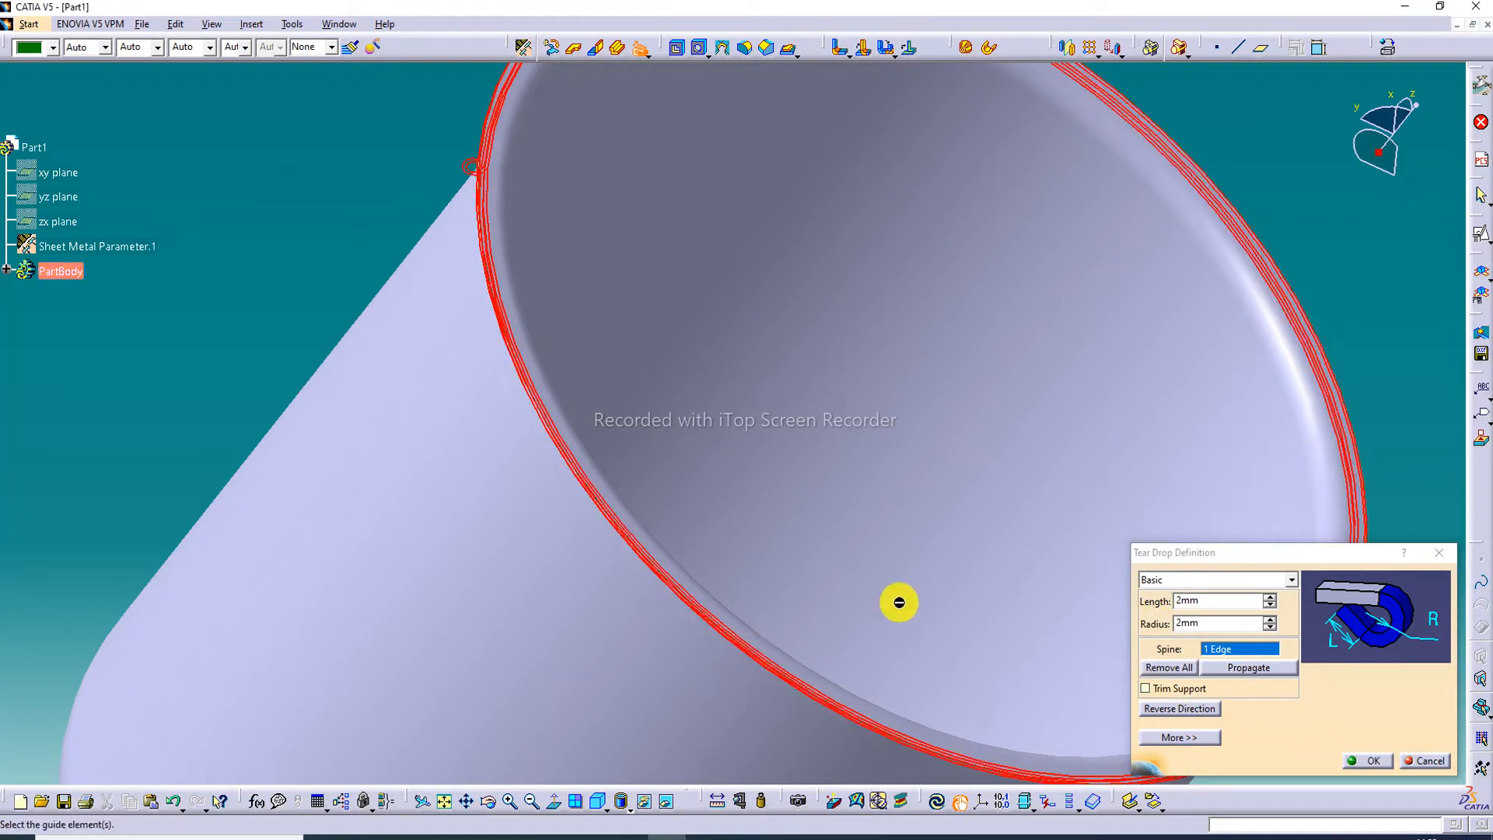
pyautogui.click(1384, 764)
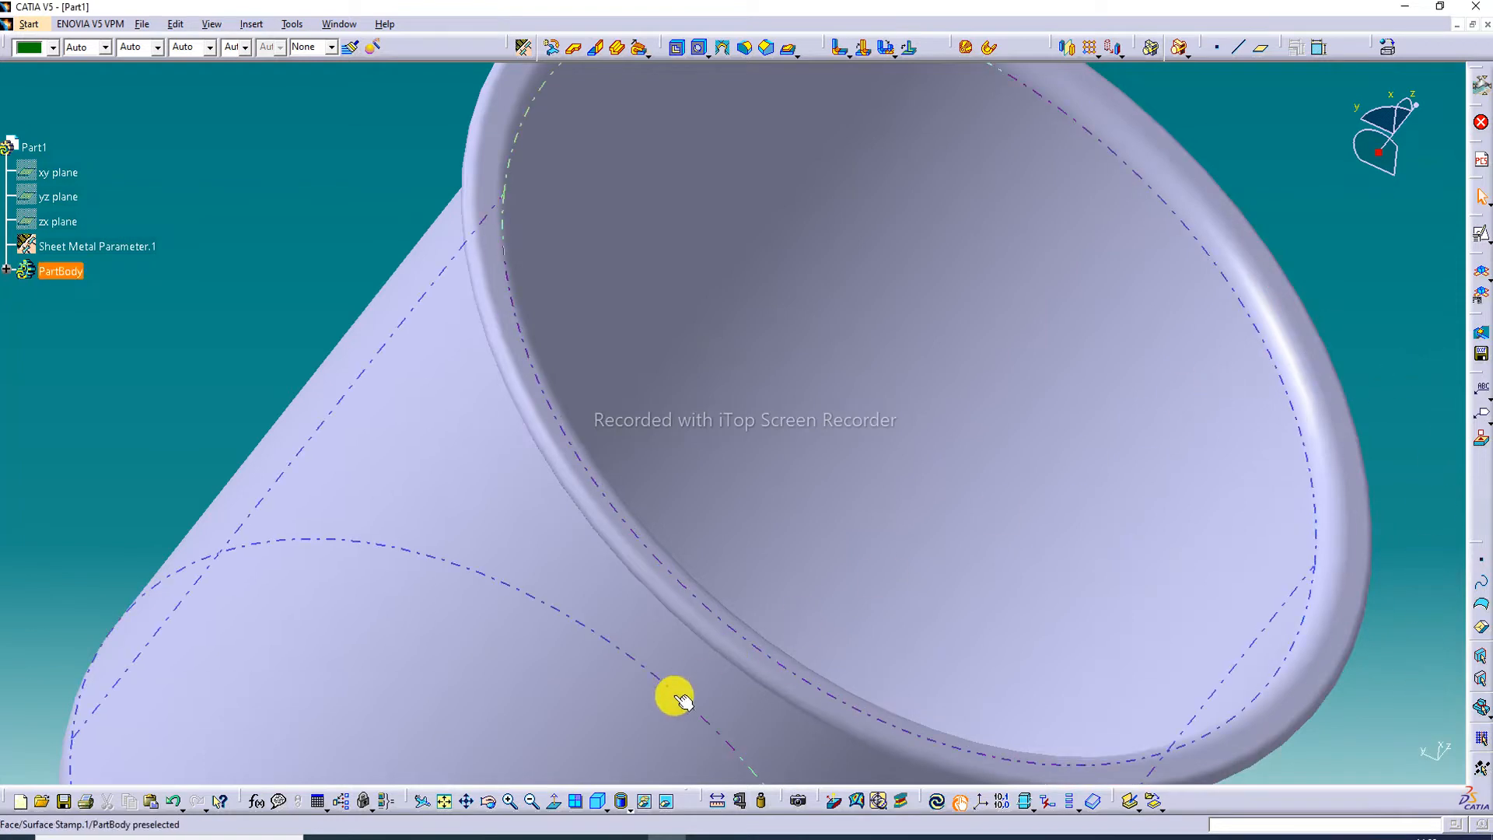
# Fit the whole container in view and switch its display mode to shading with material
pyautogui.click(444, 801)
pyautogui.moveTo(613, 681); pyautogui.dragTo(600, 701, button='middle')
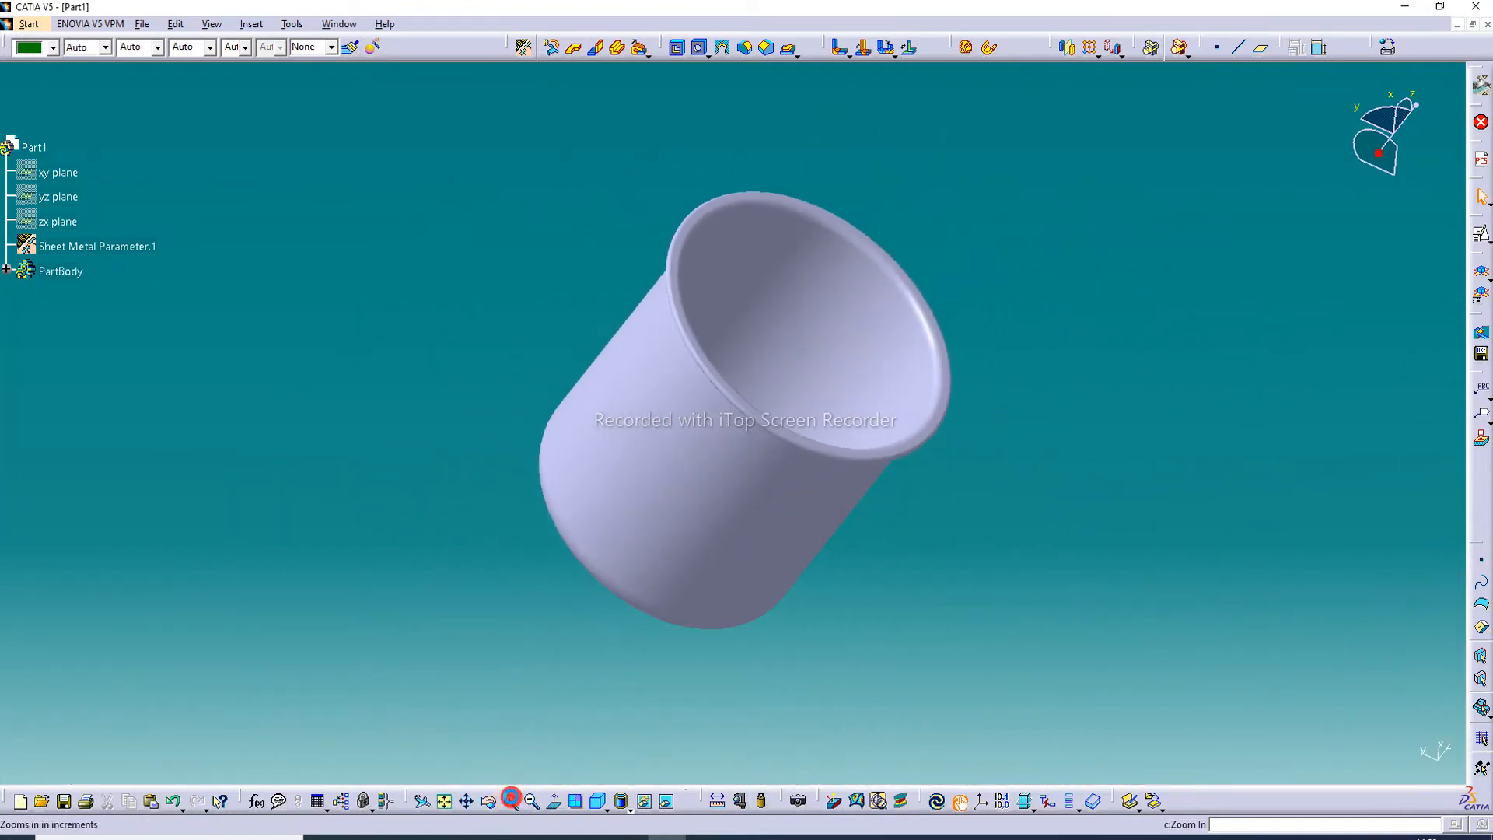
pyautogui.click(511, 799)
pyautogui.moveTo(993, 307); pyautogui.dragTo(1037, 557, button='middle')
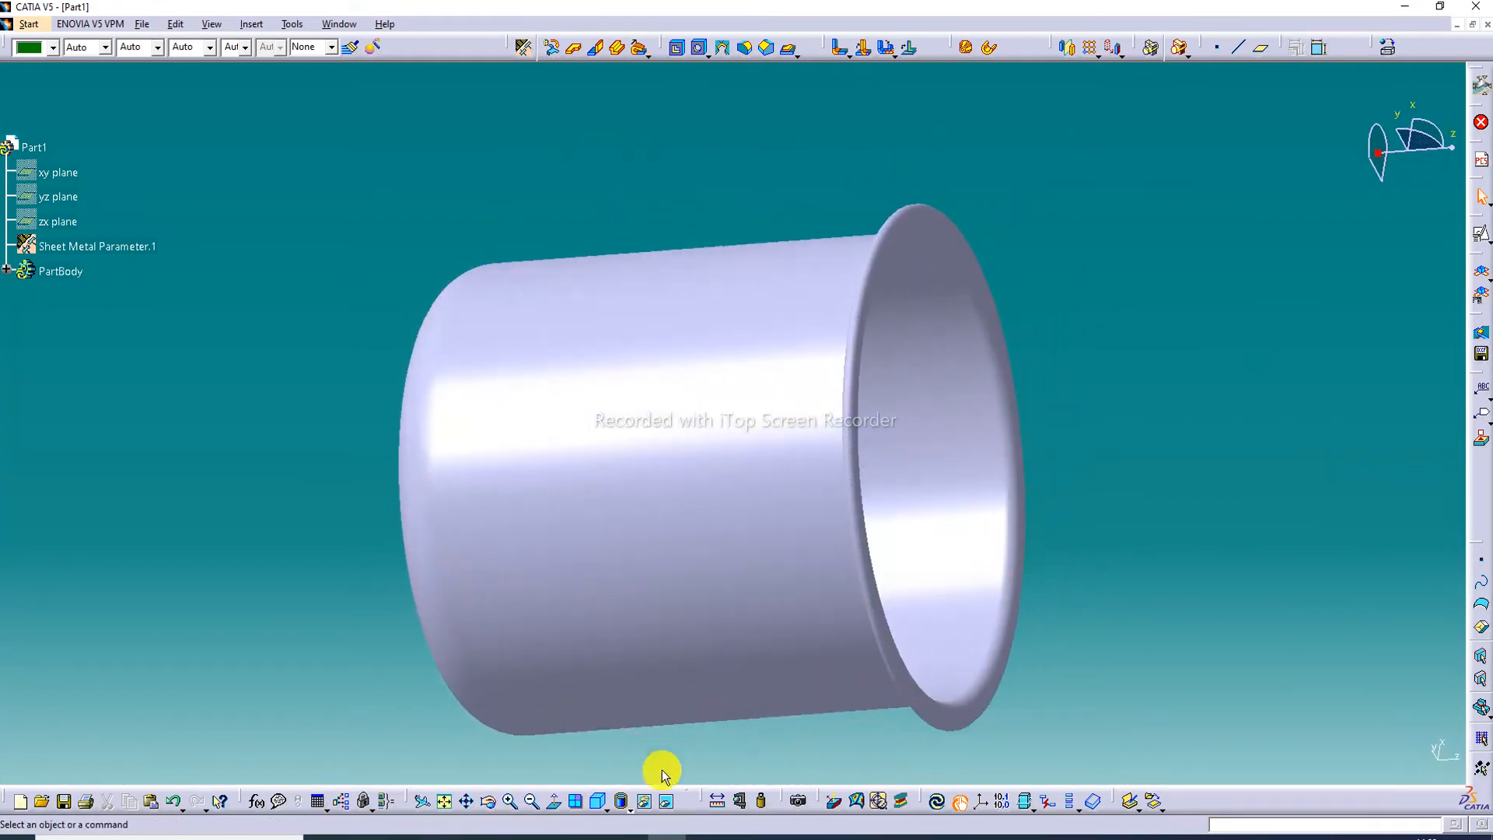
pyautogui.click(630, 807)
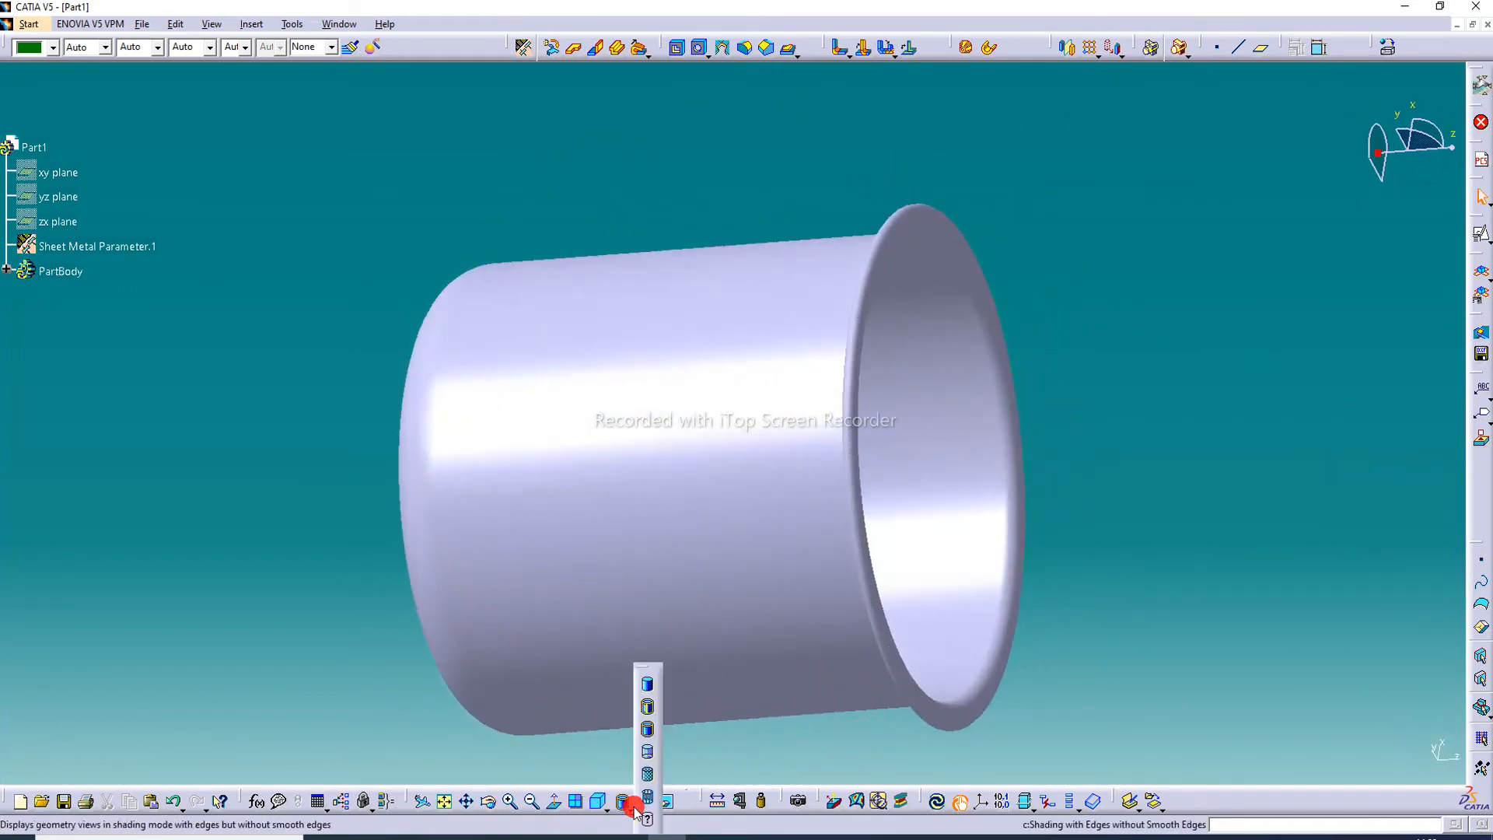
pyautogui.click(648, 751)
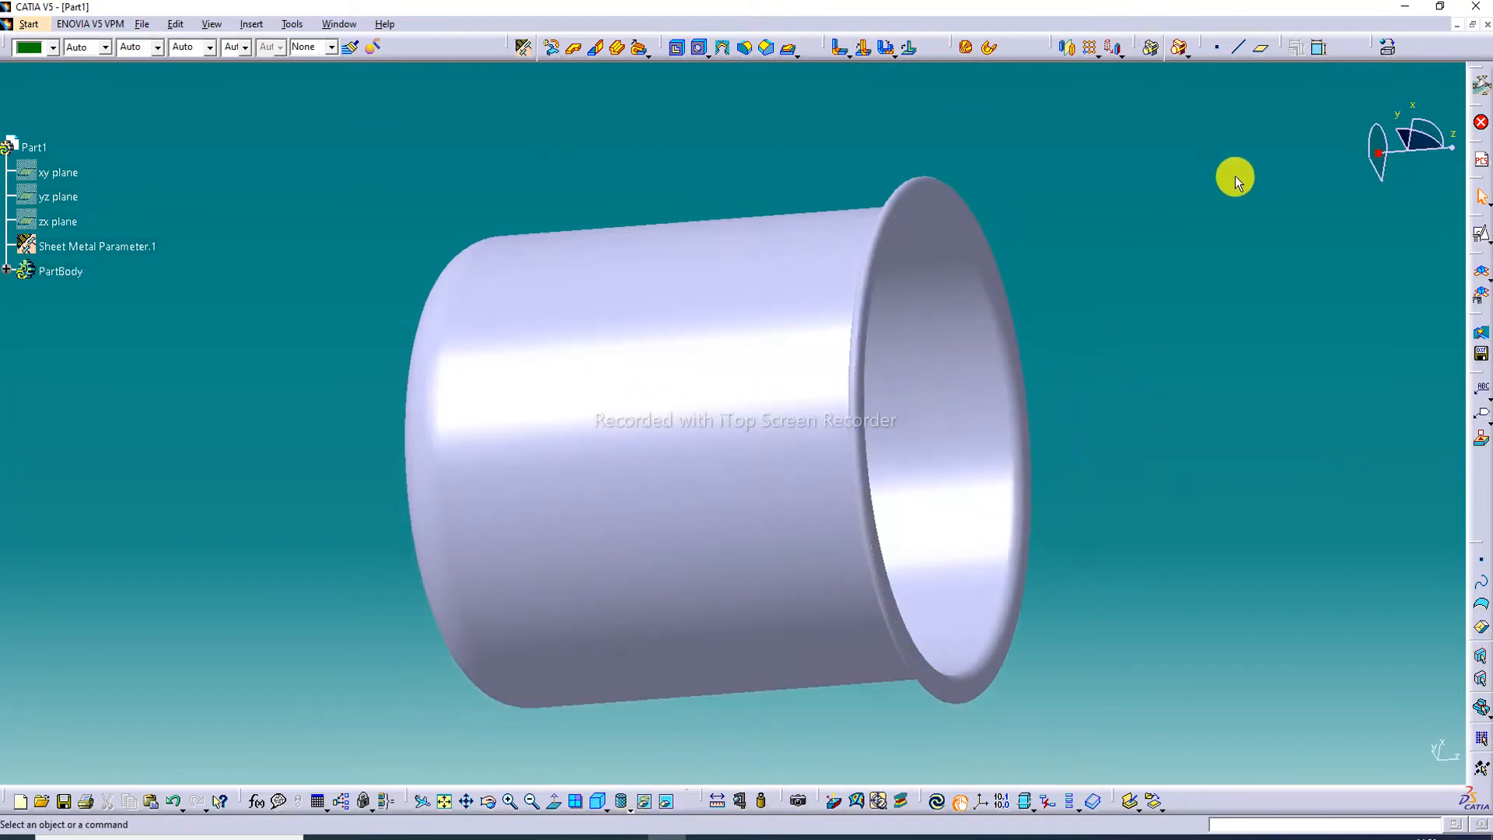
# Apply the Steel material from the Metal family of the default material catalog to the container body
pyautogui.click(1386, 48)
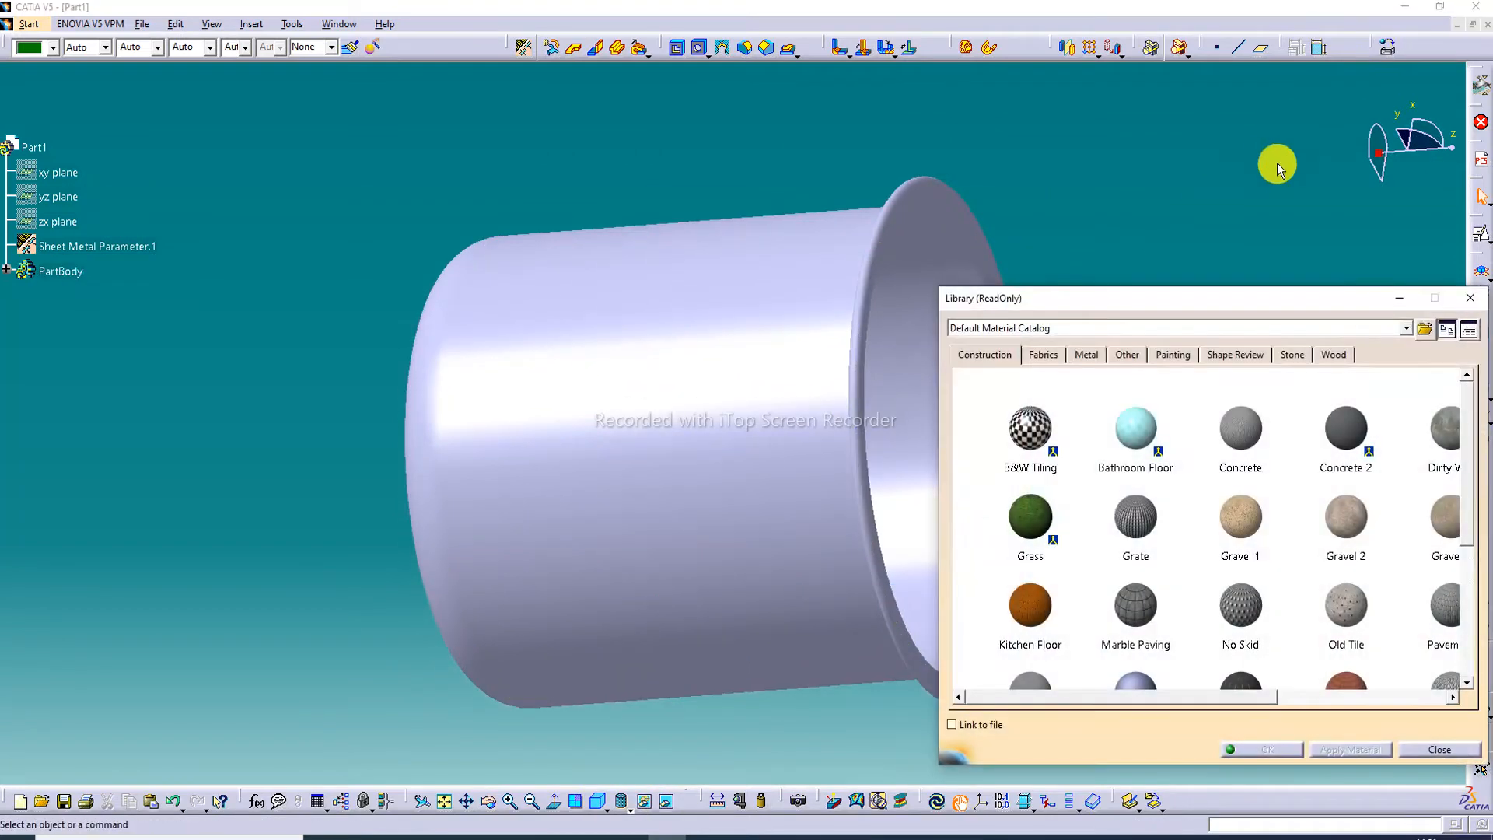
pyautogui.click(1087, 355)
pyautogui.scroll(-2, 1079, 515)
pyautogui.scroll(-1, 1079, 515)
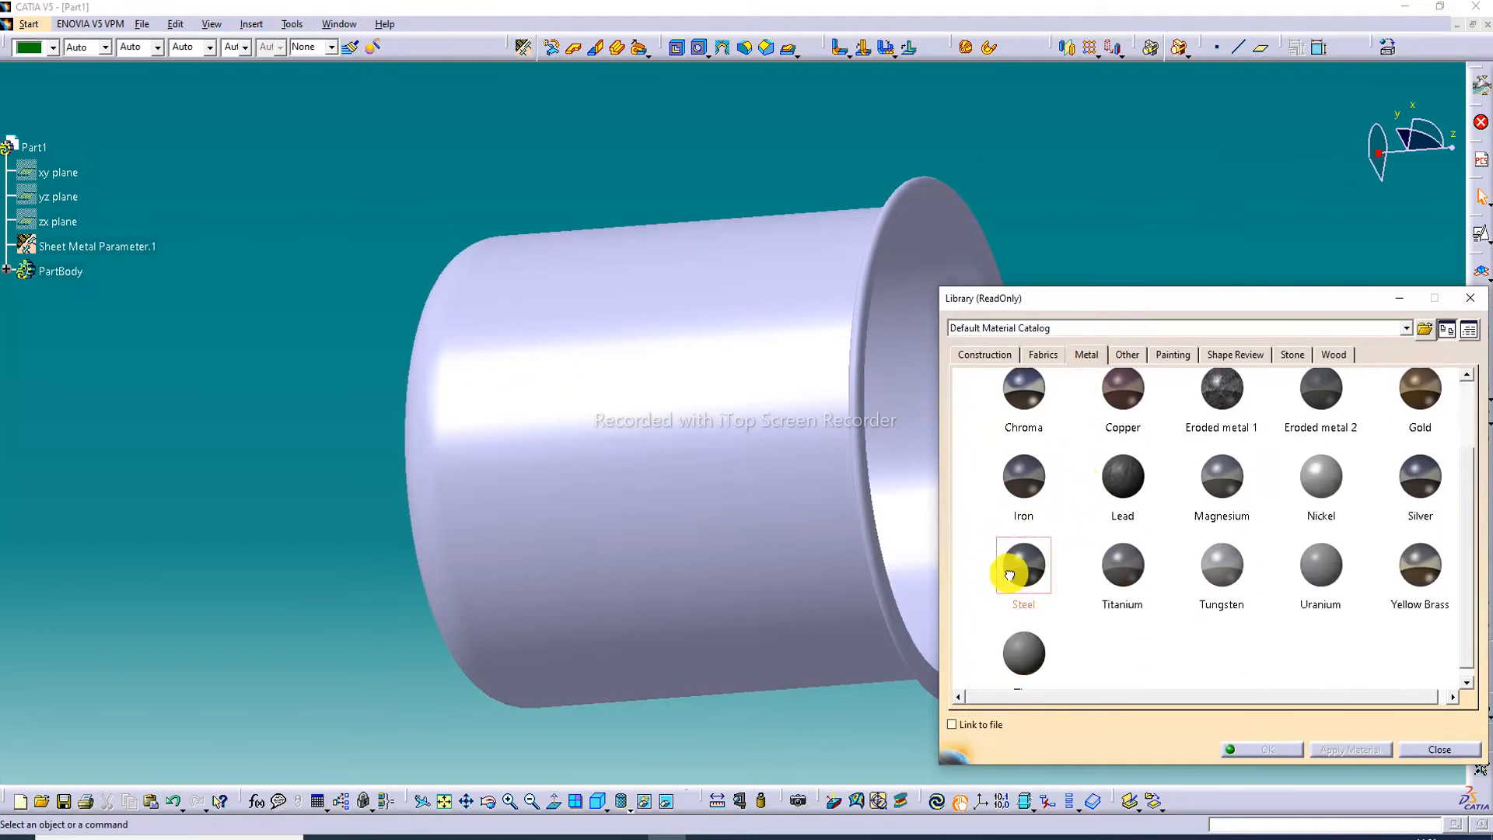
pyautogui.moveTo(1009, 574); pyautogui.dragTo(832, 572)
pyautogui.click(1266, 750)
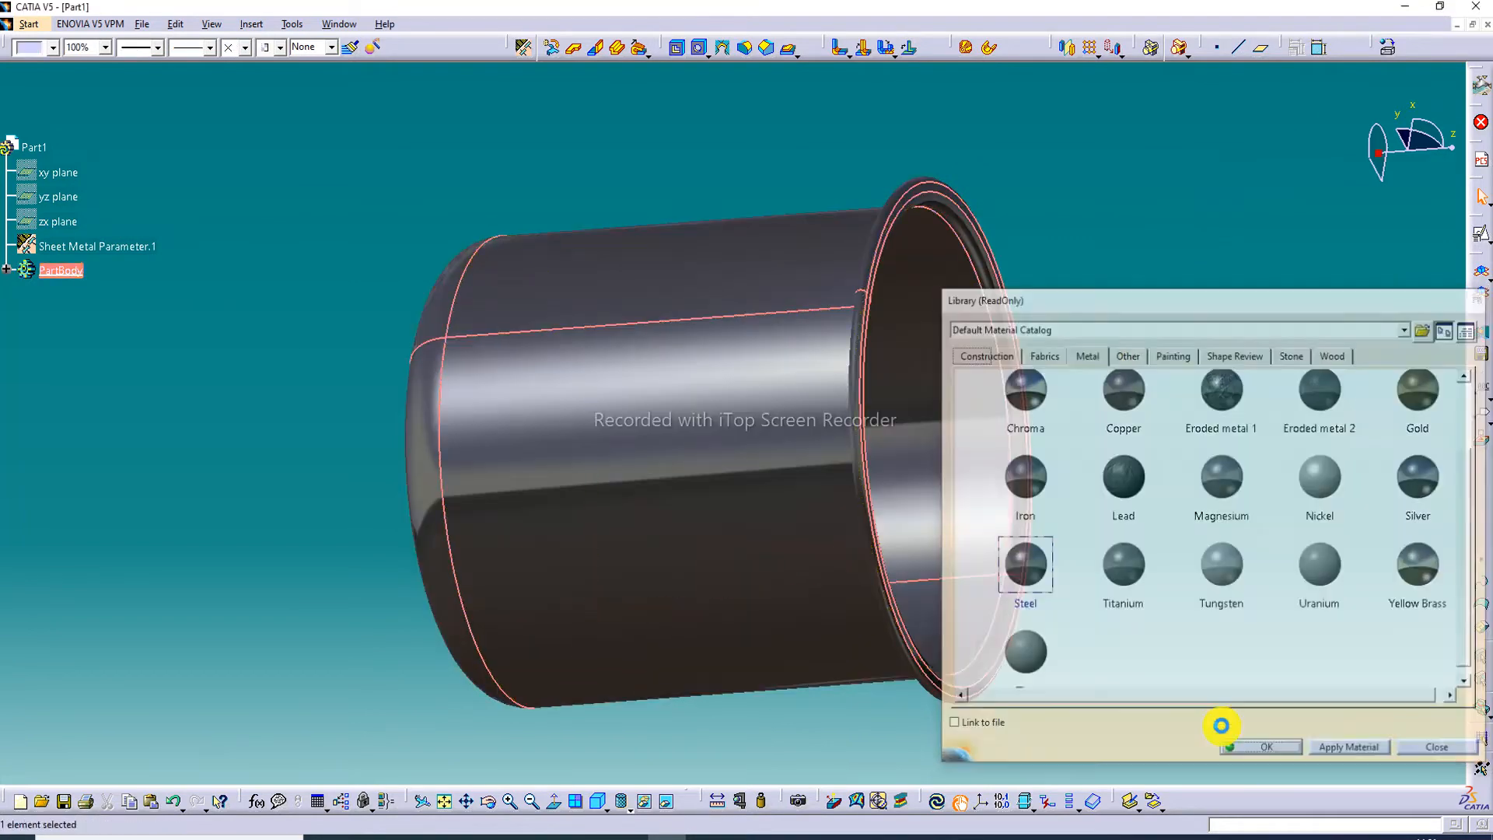
# Set the Steel material's reflectivity to 1.00 and use the predefined Road image as its reflection environment
pyautogui.click(10, 270)
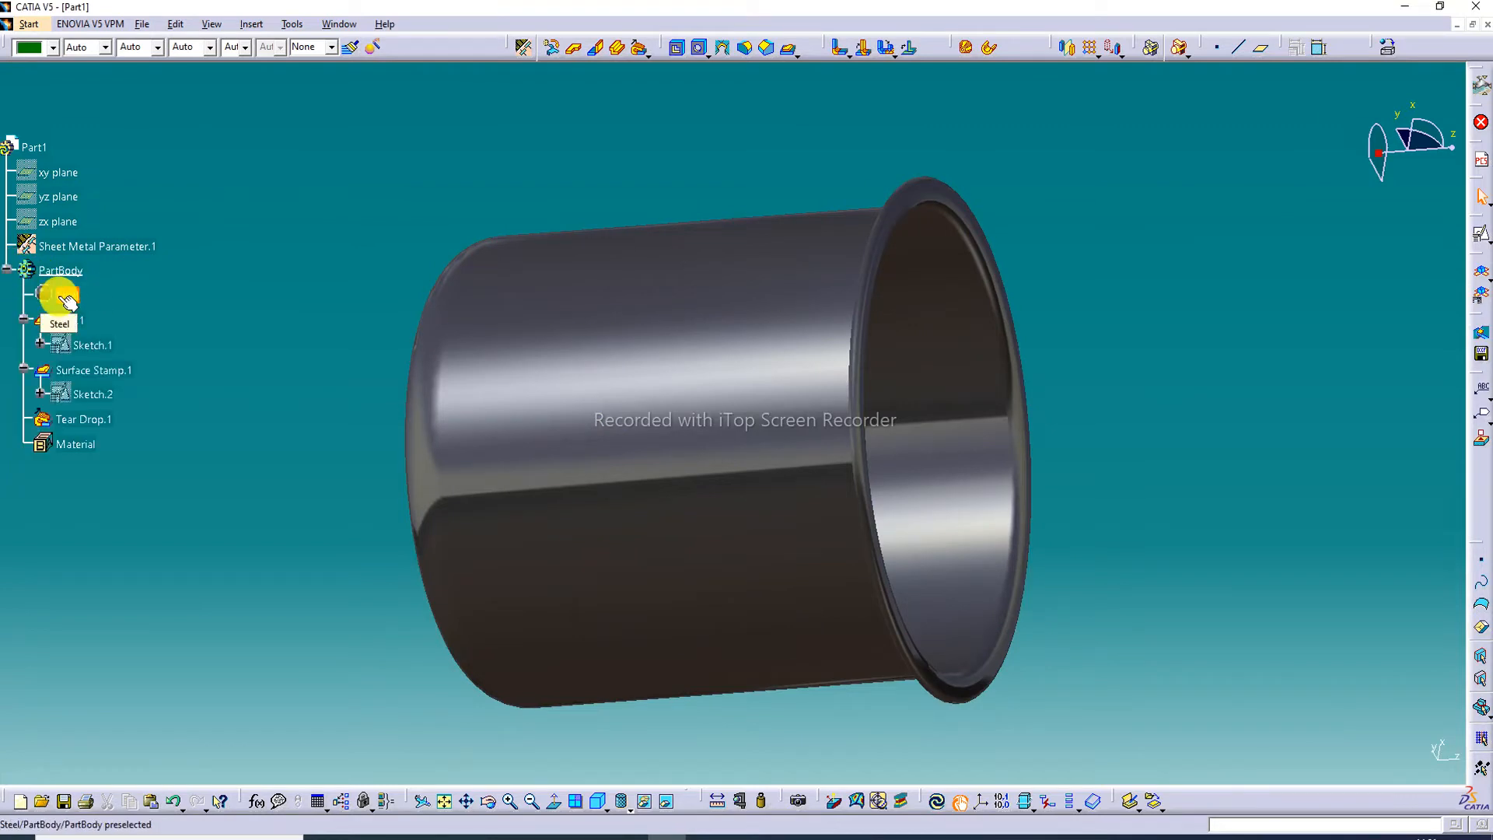
pyautogui.rightClick(67, 300)
pyautogui.click(101, 360)
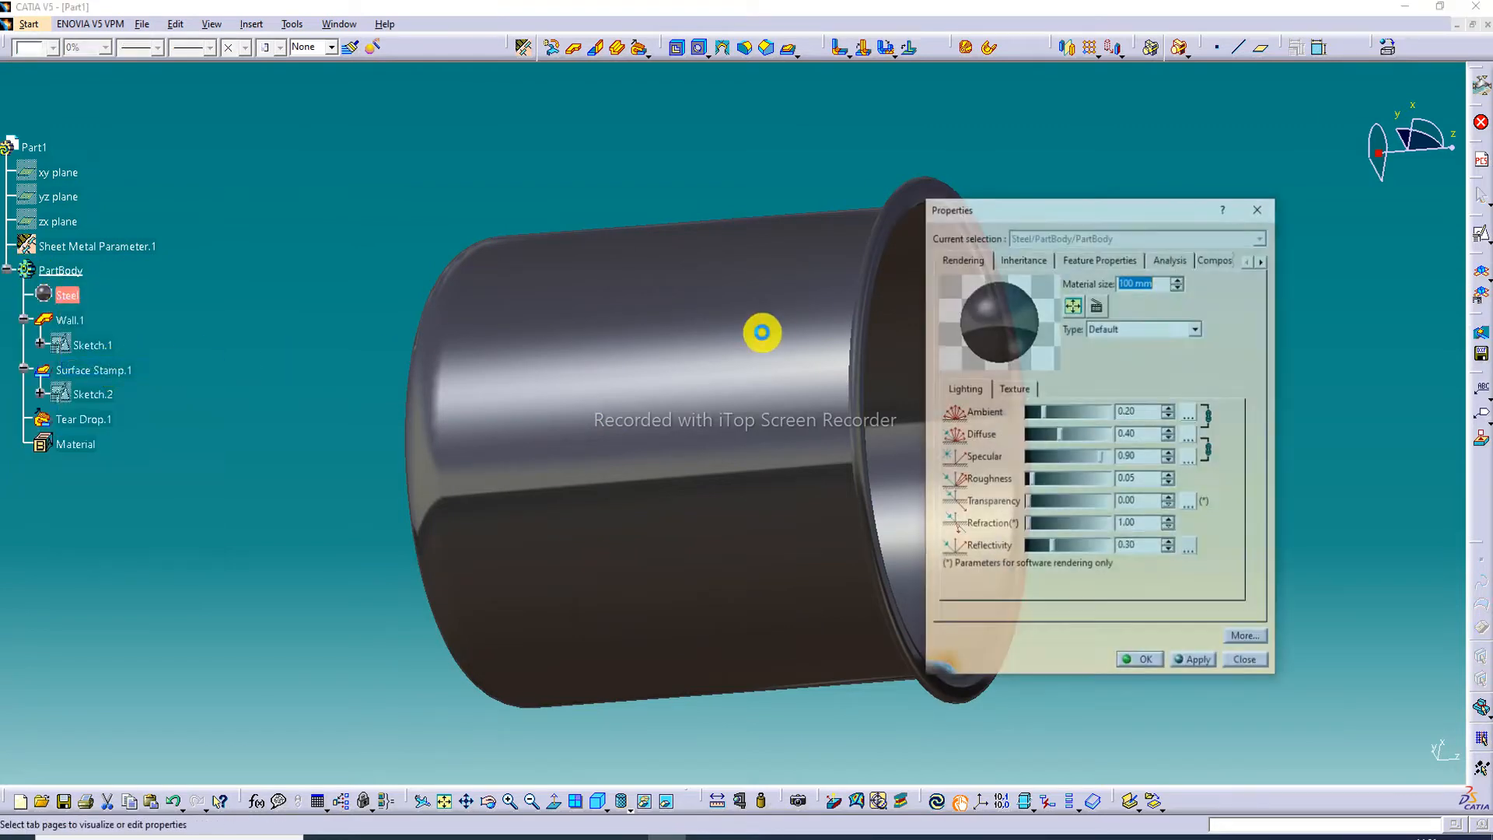
pyautogui.moveTo(1059, 549); pyautogui.dragTo(1111, 548)
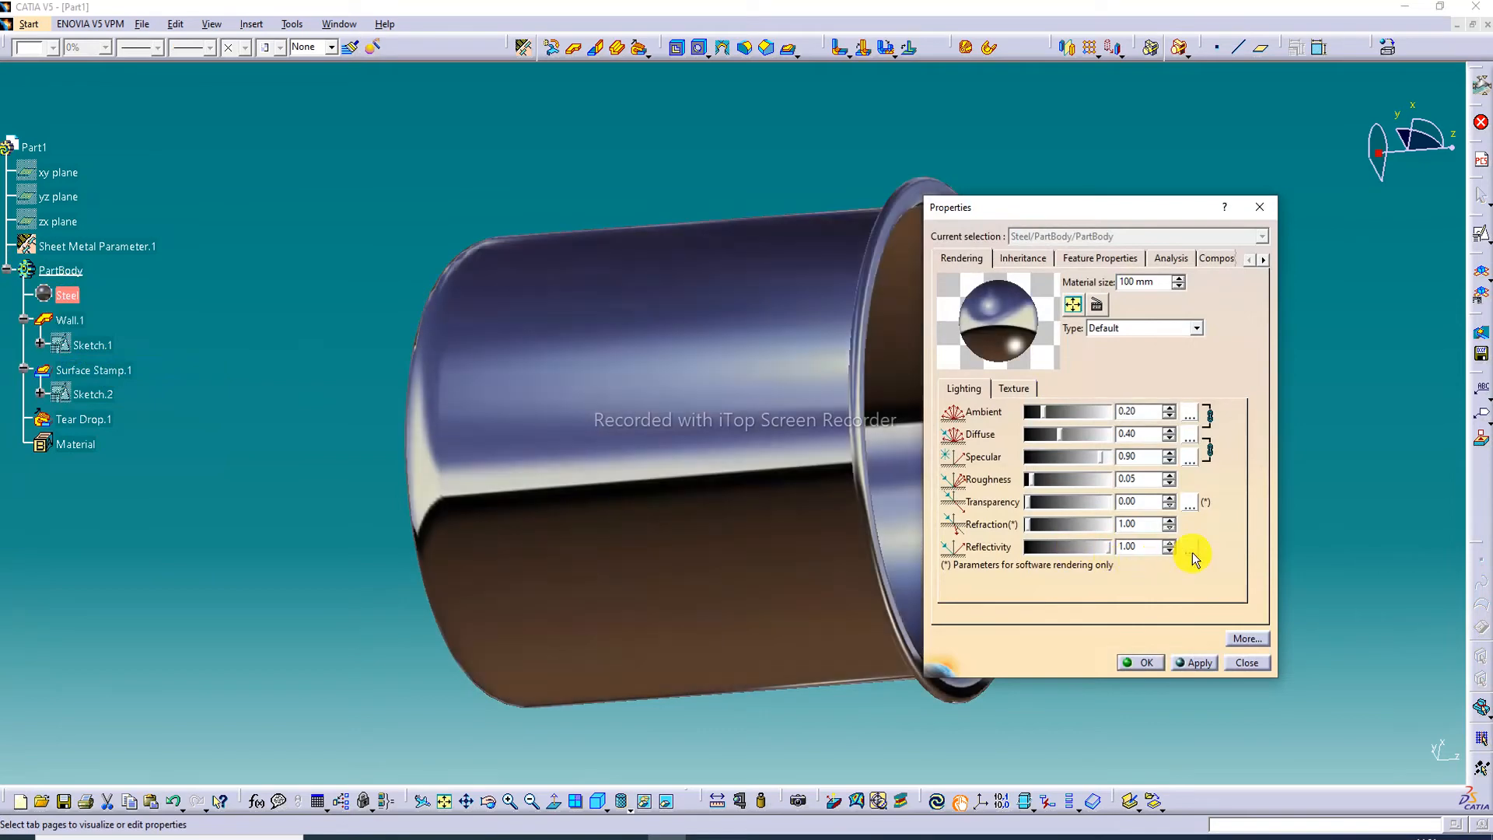
pyautogui.click(1191, 549)
pyautogui.click(1285, 468)
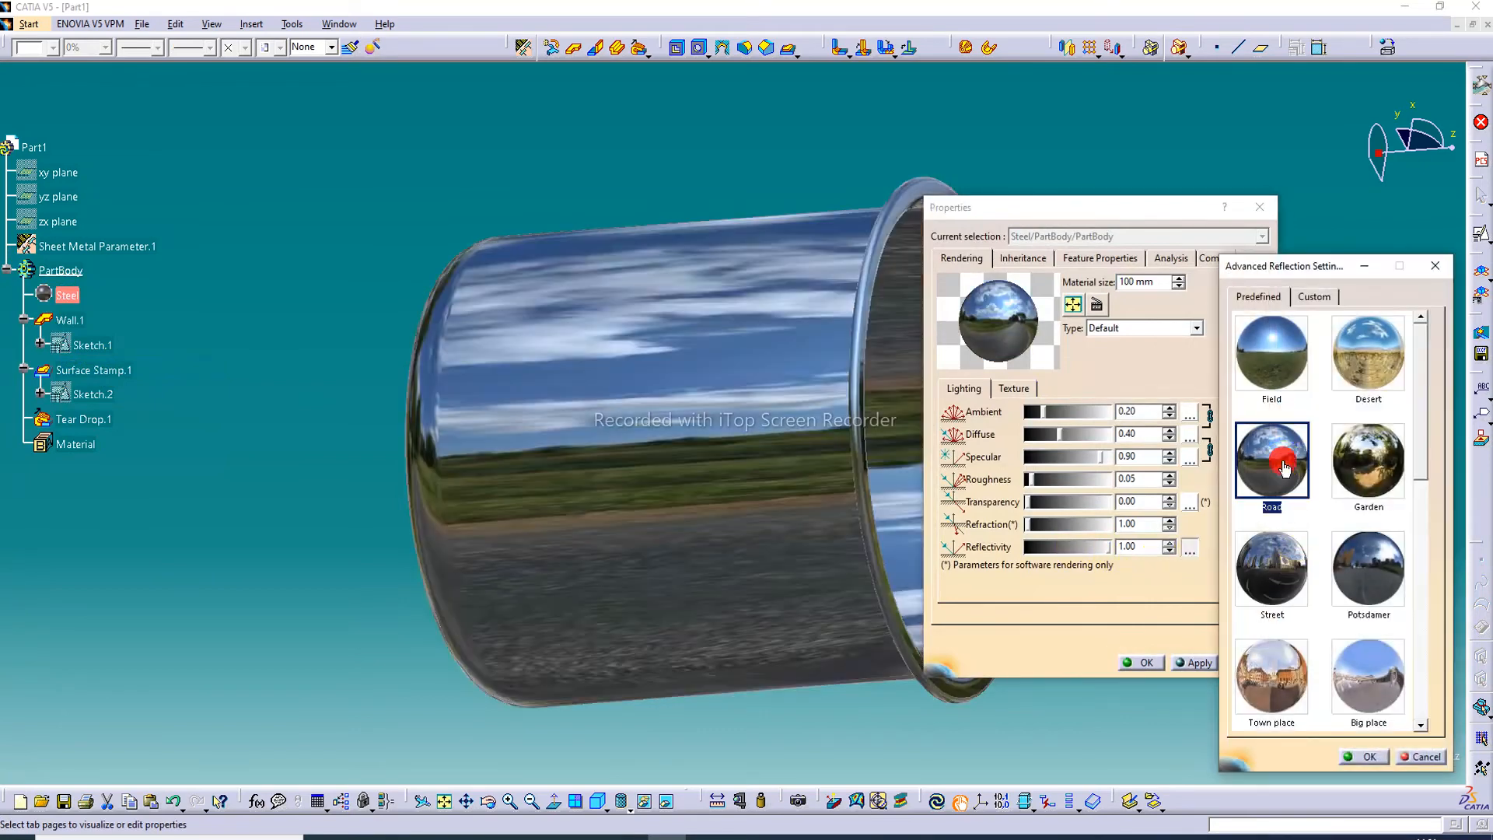
pyautogui.click(1361, 756)
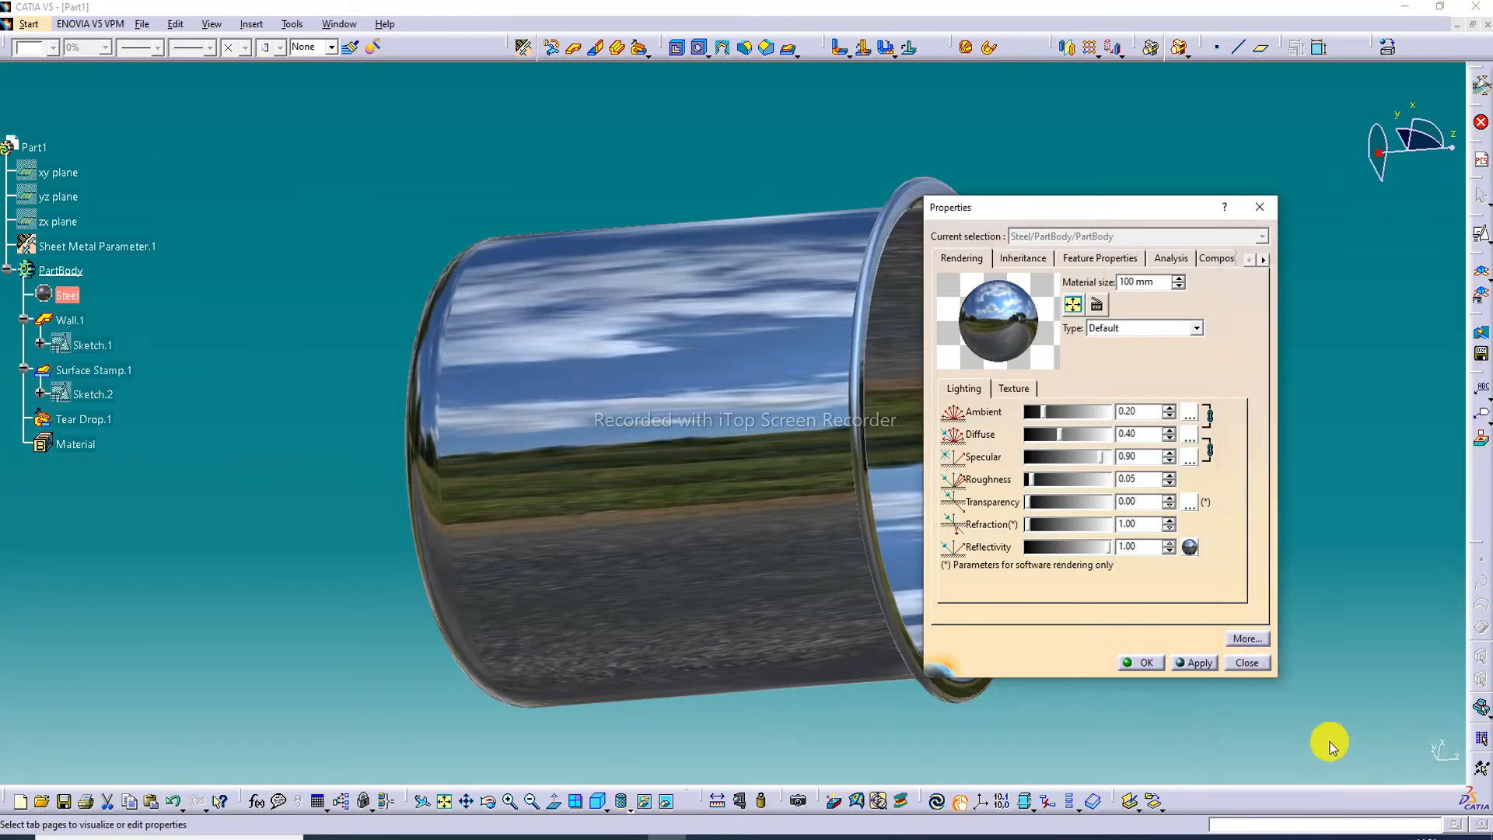
pyautogui.click(1154, 662)
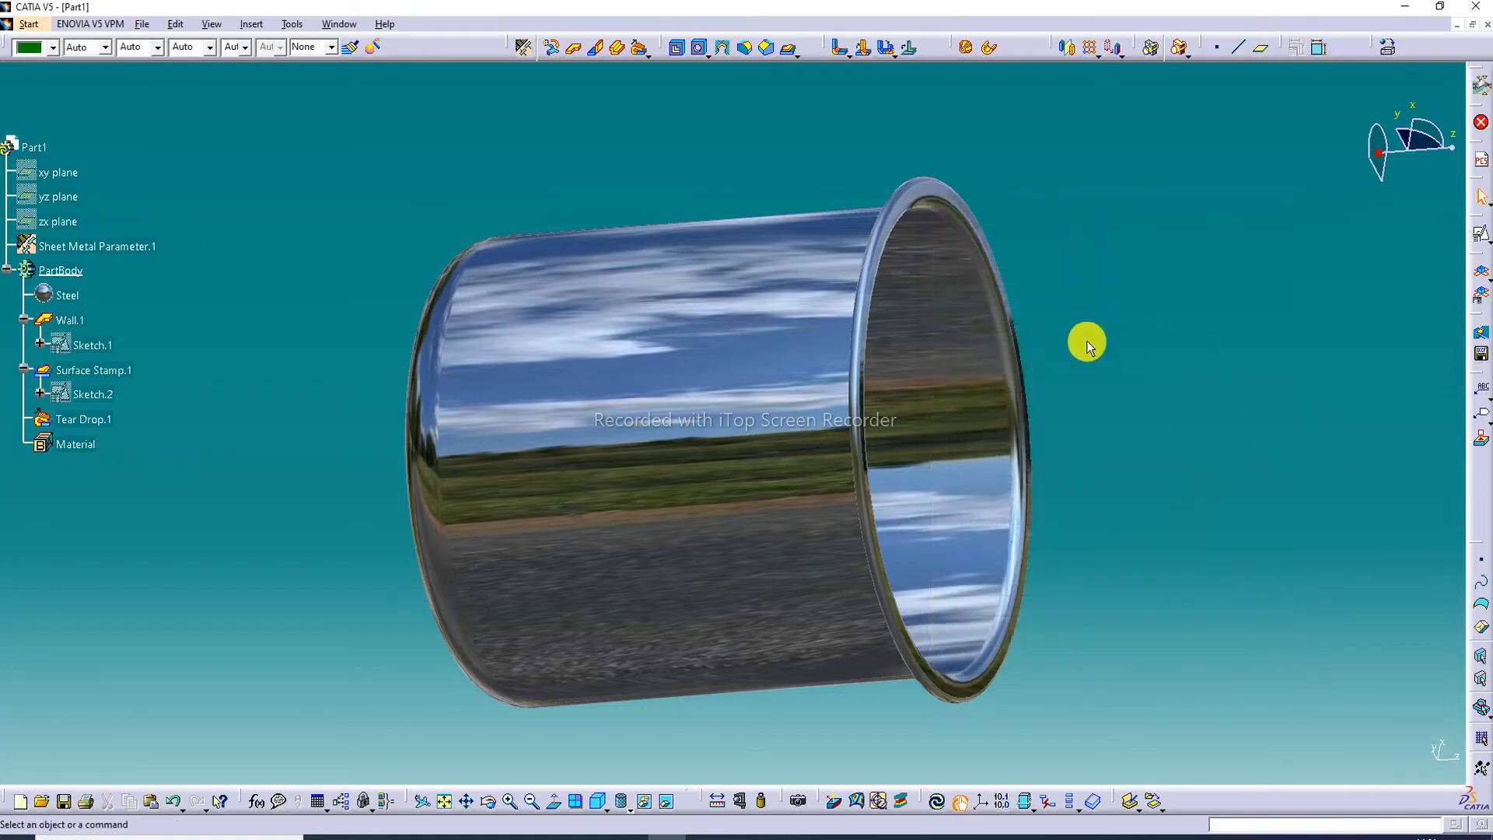
# Examine the finished container's outer wall, interior, rim and base from several directions
pyautogui.moveTo(949, 367); pyautogui.dragTo(390, 374, button='middle')
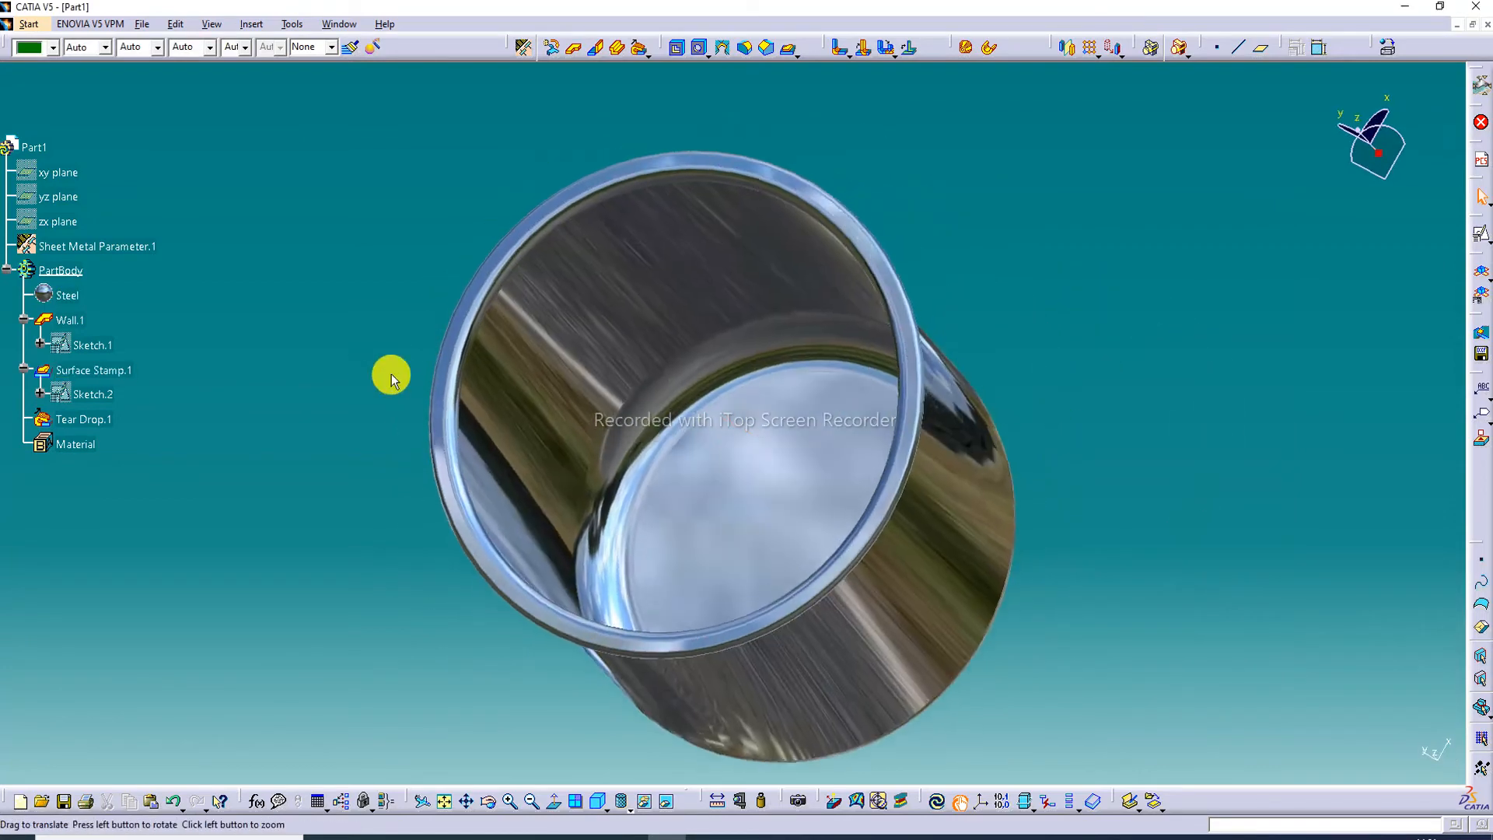
pyautogui.moveTo(827, 293); pyautogui.dragTo(788, 336, button='middle')
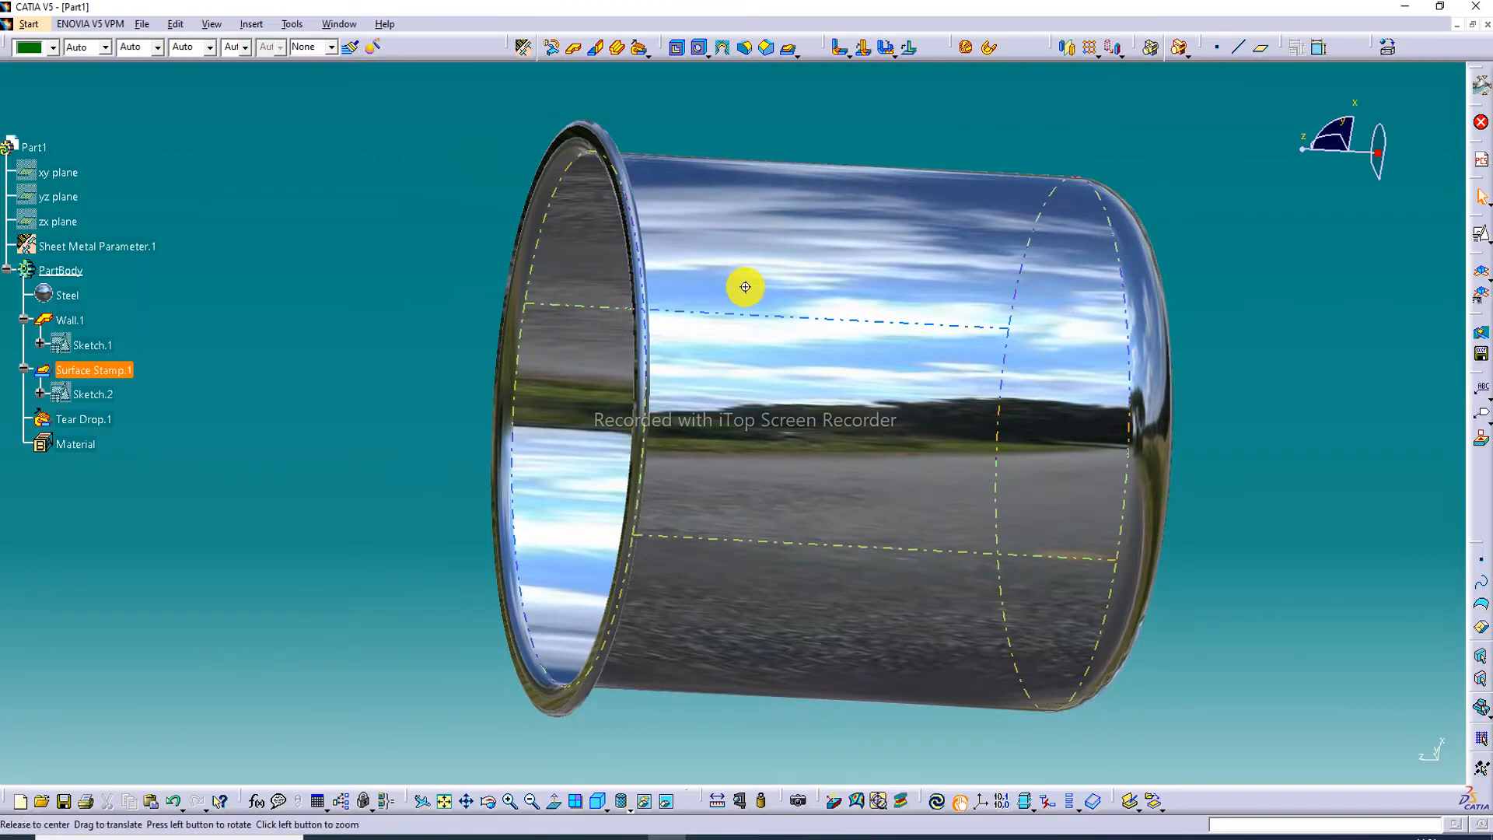
pyautogui.moveTo(745, 287); pyautogui.dragTo(1067, 484, button='middle')
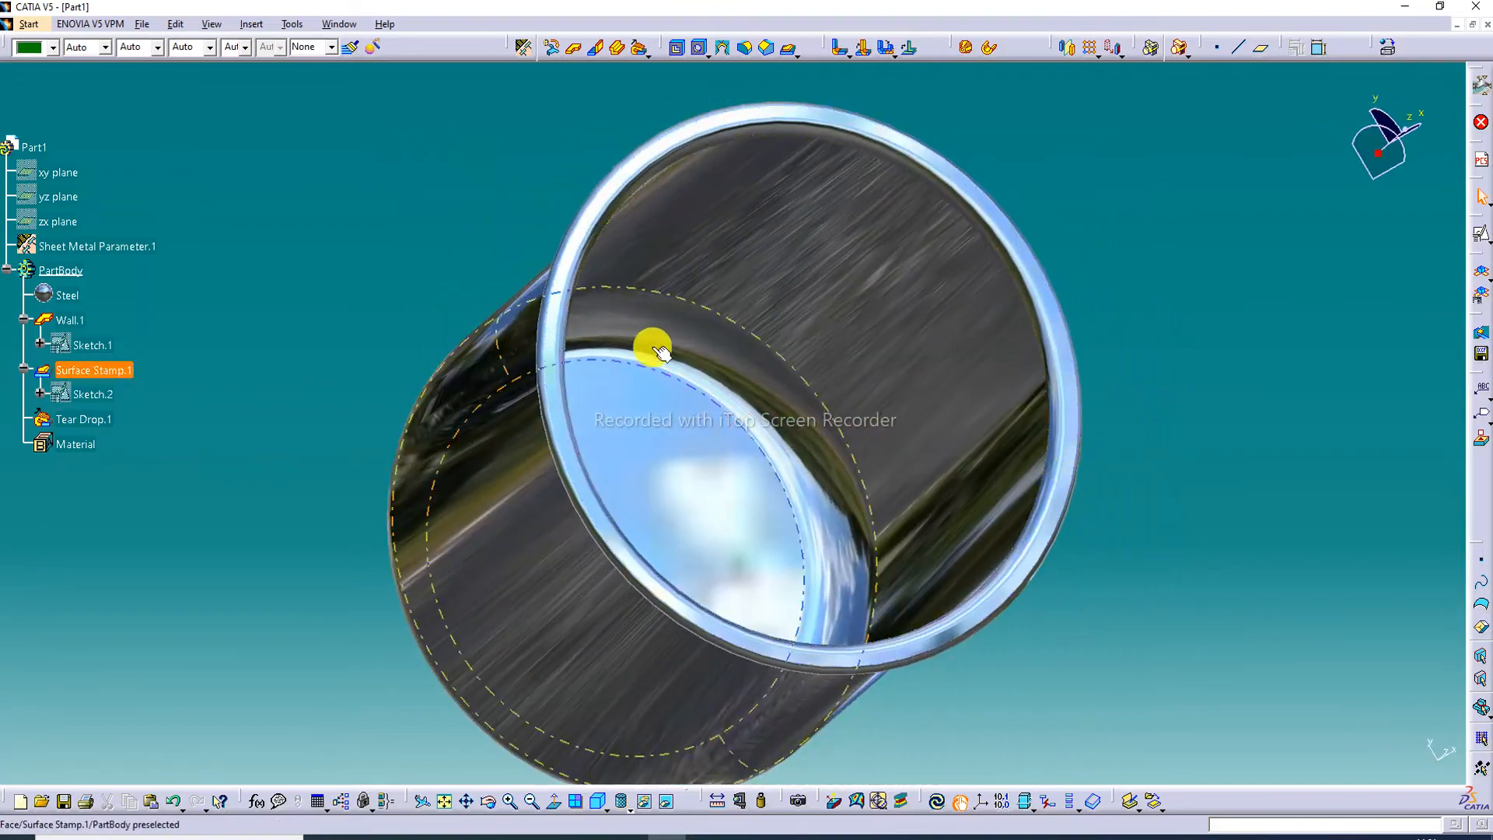
pyautogui.moveTo(640, 347); pyautogui.dragTo(977, 436, button='middle')
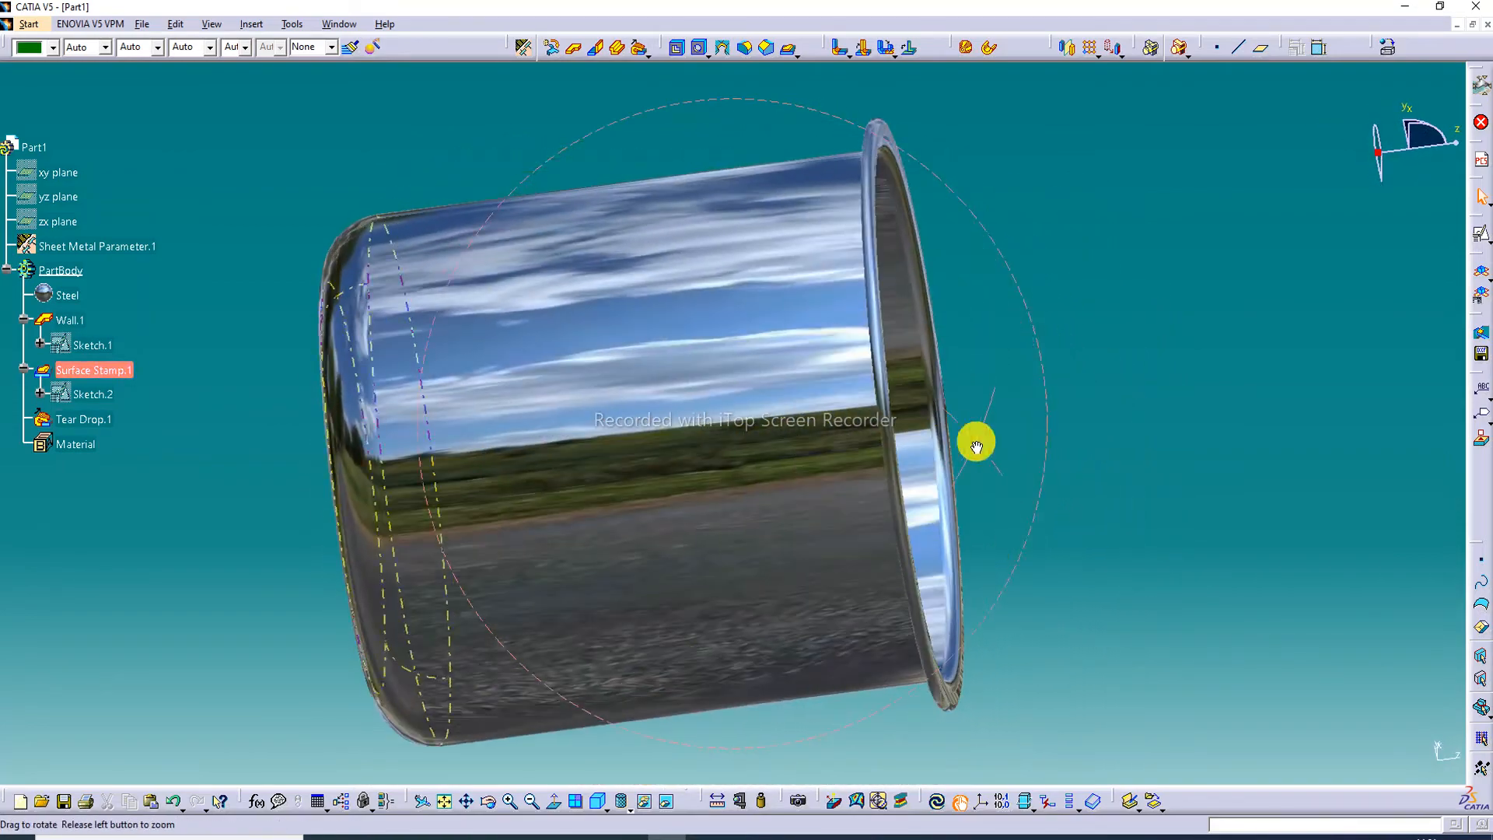
pyautogui.moveTo(523, 301); pyautogui.dragTo(580, 267, button='middle')
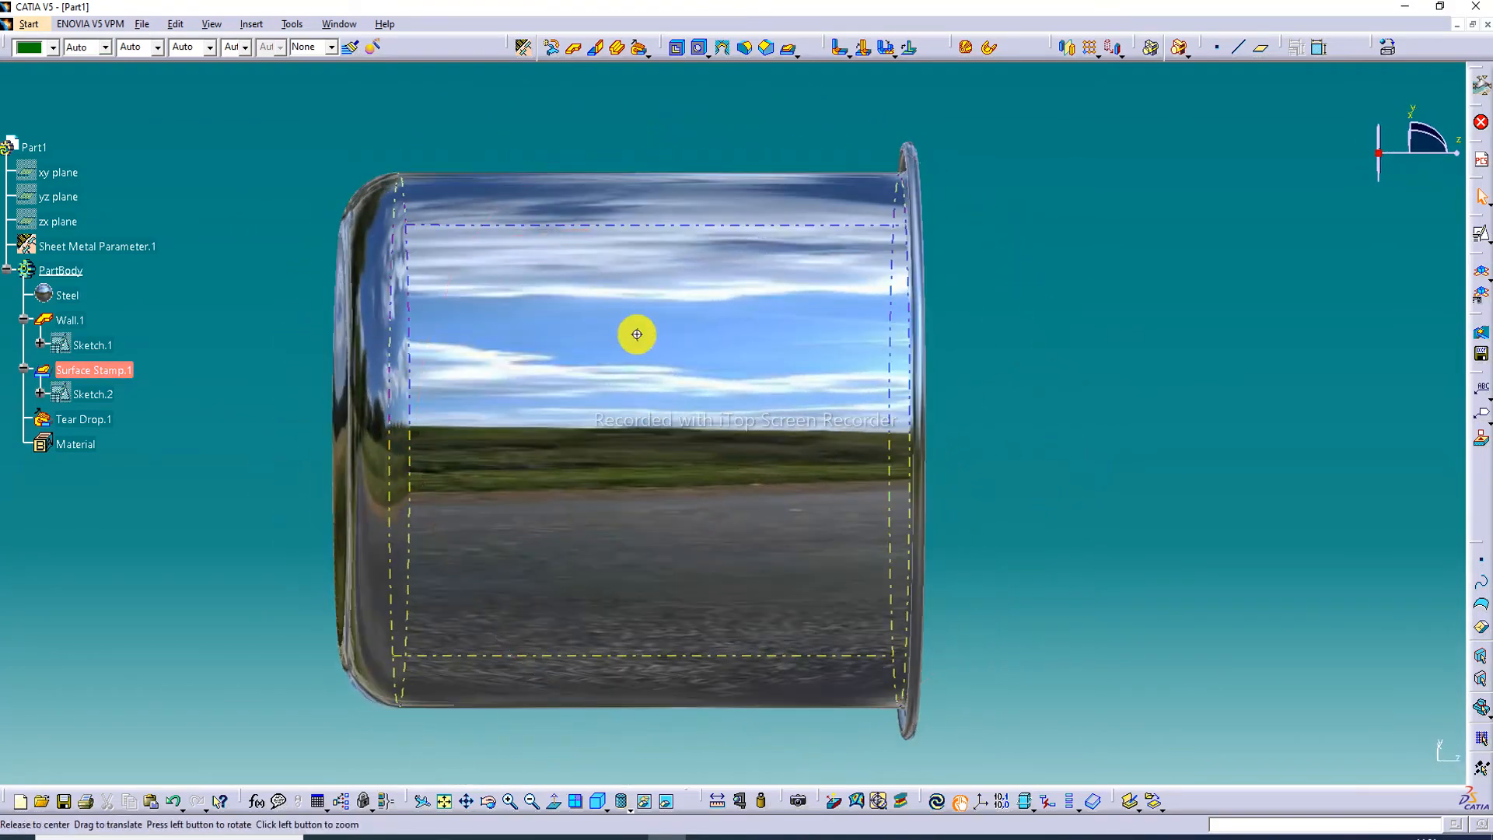
pyautogui.moveTo(637, 334); pyautogui.dragTo(667, 248, button='middle')
pyautogui.moveTo(1015, 301); pyautogui.dragTo(1220, 233, button='middle')
pyautogui.click(615, 797)
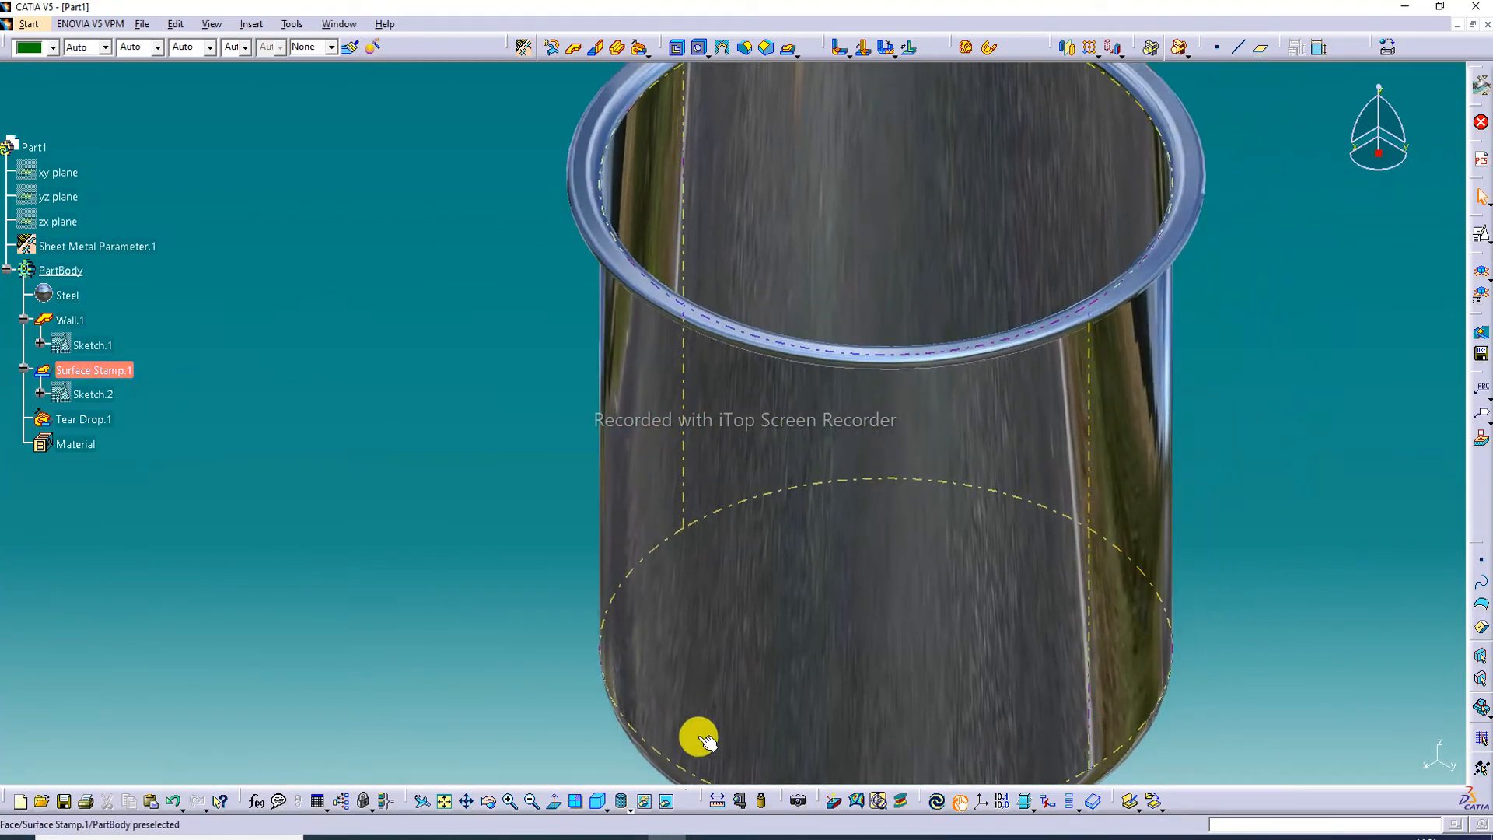
pyautogui.moveTo(905, 214); pyautogui.dragTo(904, 340, button='middle')
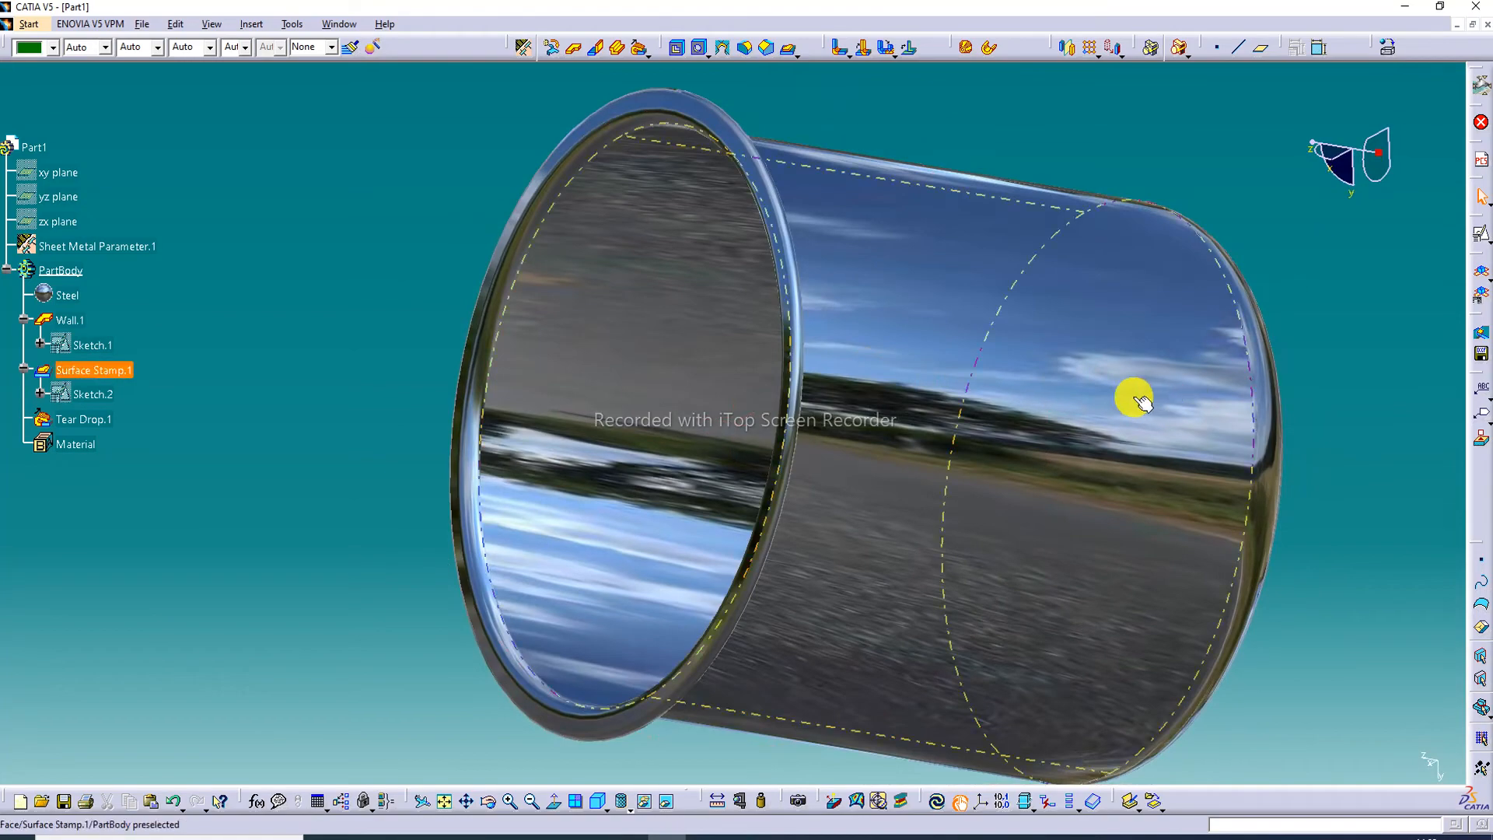
pyautogui.moveTo(1133, 393); pyautogui.dragTo(1083, 395, button='middle')
pyautogui.middleClick(1078, 389)
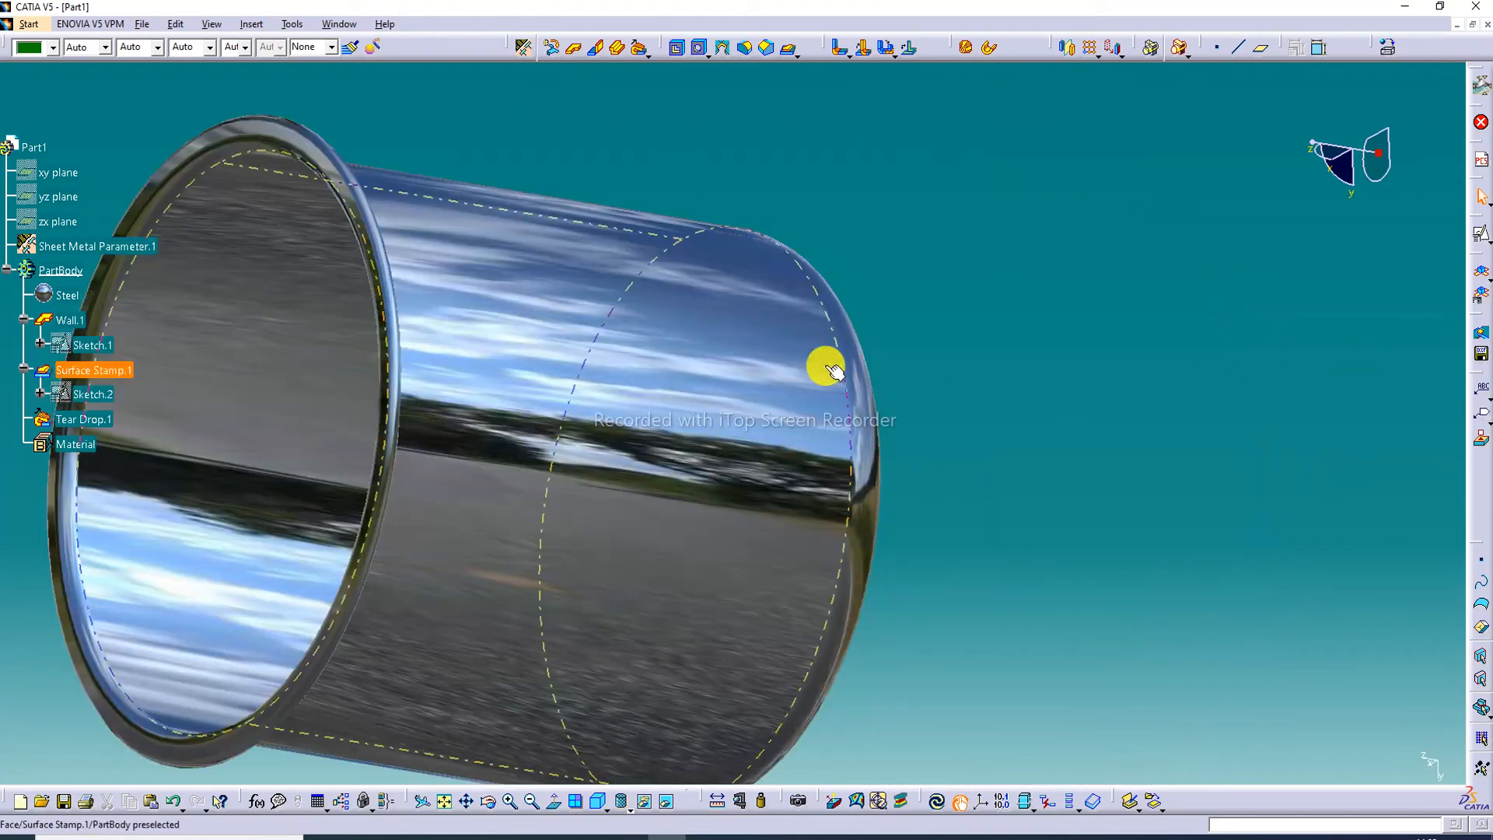
pyautogui.moveTo(829, 366); pyautogui.dragTo(1089, 323, button='middle')
pyautogui.middleClick(1093, 327)
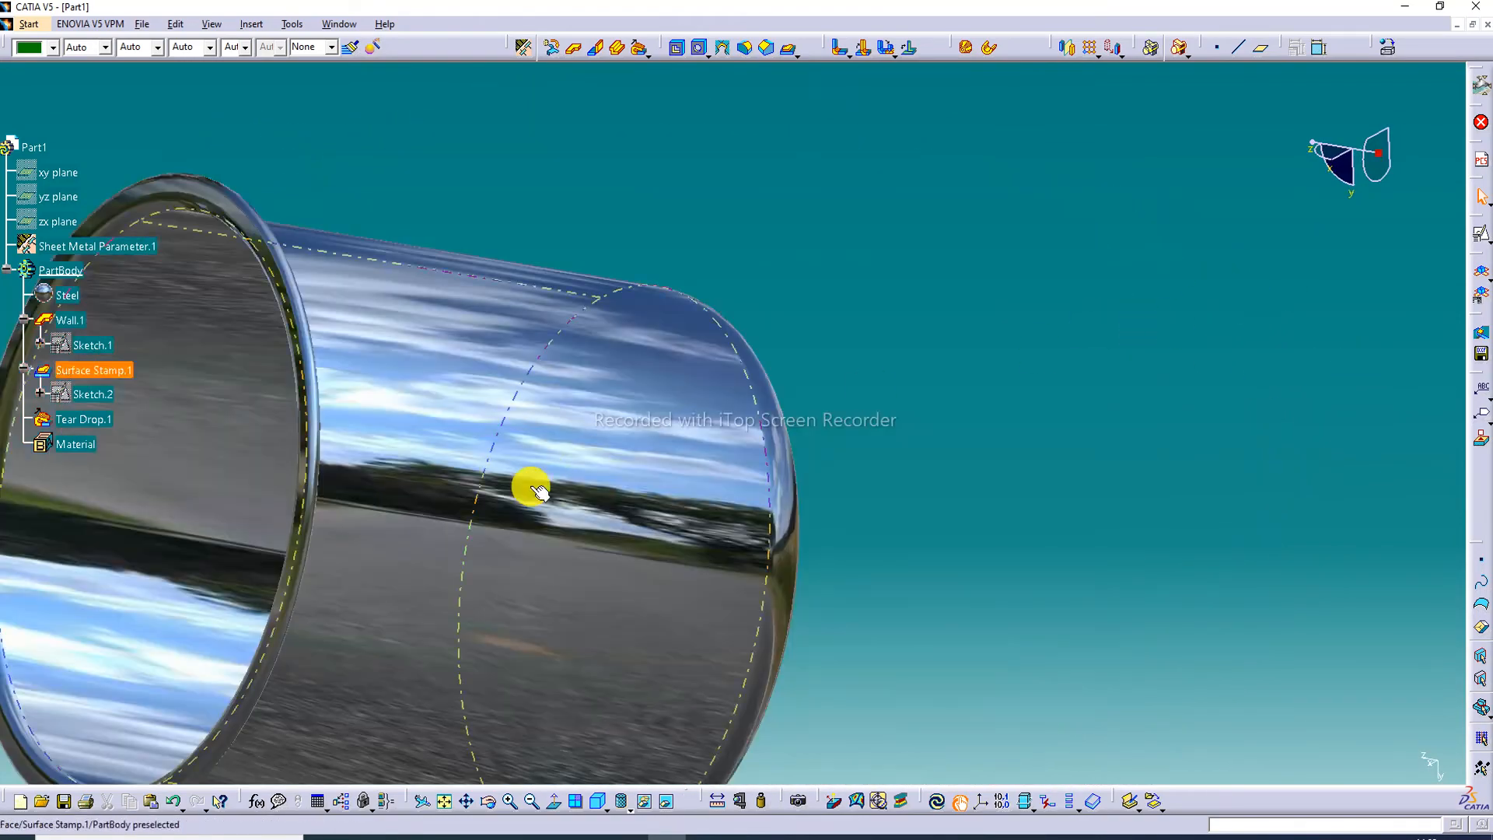
pyautogui.moveTo(527, 490); pyautogui.dragTo(996, 362, button='middle')
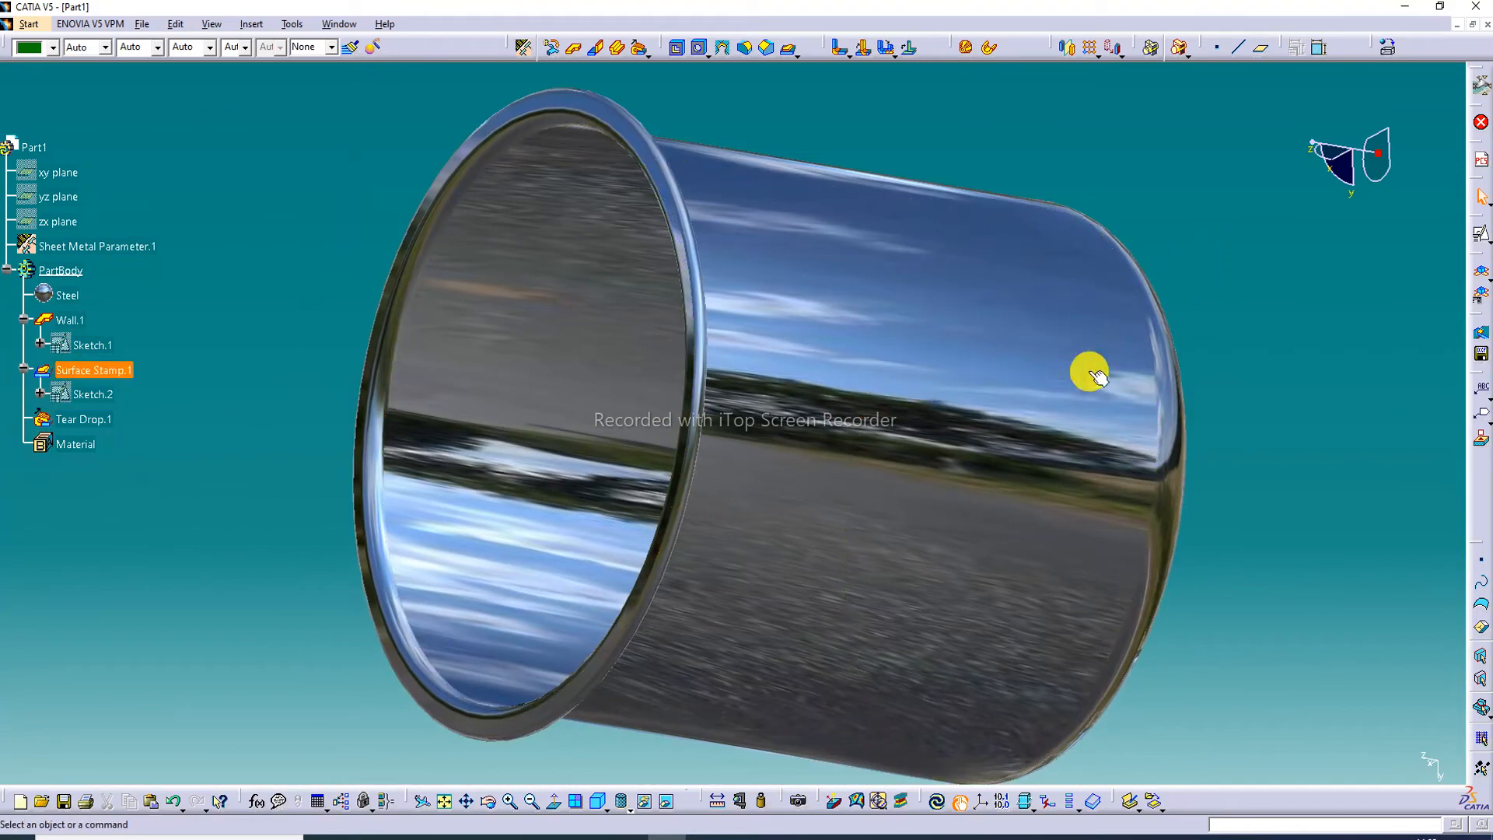
pyautogui.moveTo(1087, 373); pyautogui.dragTo(1166, 378, button='middle')
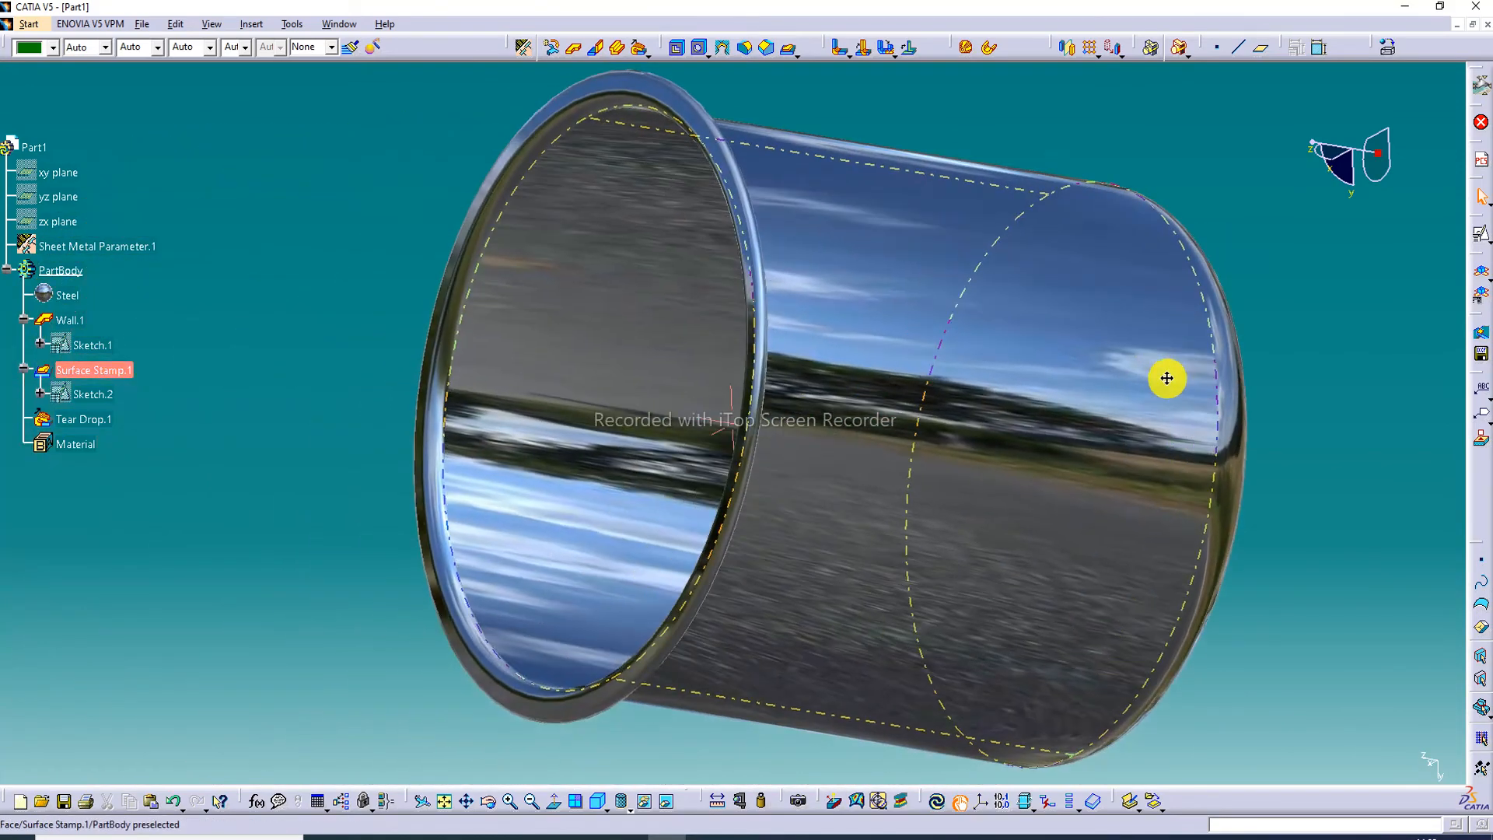
# Inspect how the Road reflection renders on the steel container's side wall, rolled rim and inner surface from varied viewing angles
pyautogui.moveTo(807, 295); pyautogui.dragTo(680, 423, button='middle')
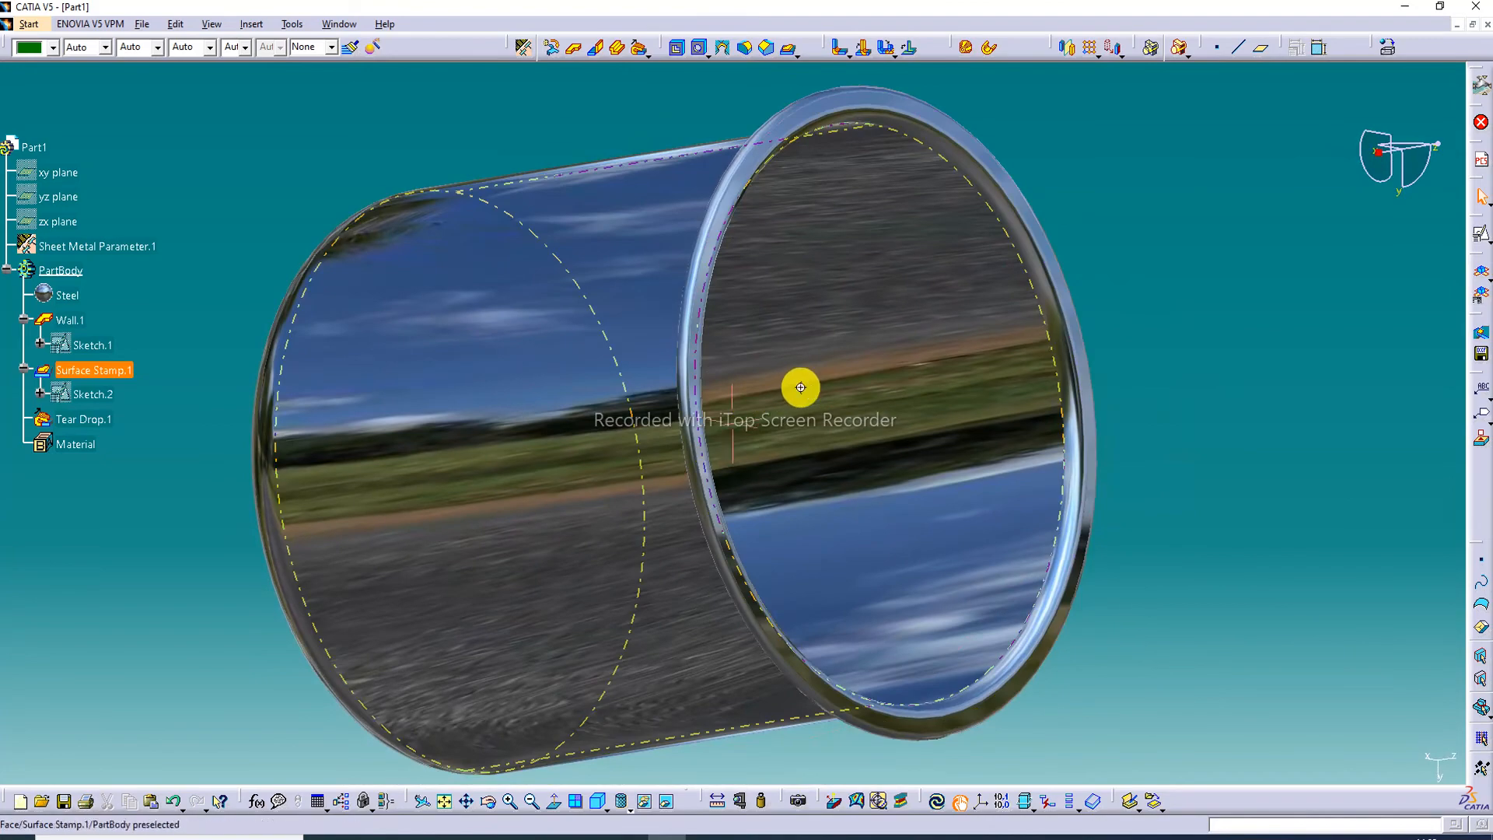
pyautogui.moveTo(801, 387); pyautogui.dragTo(775, 365, button='middle')
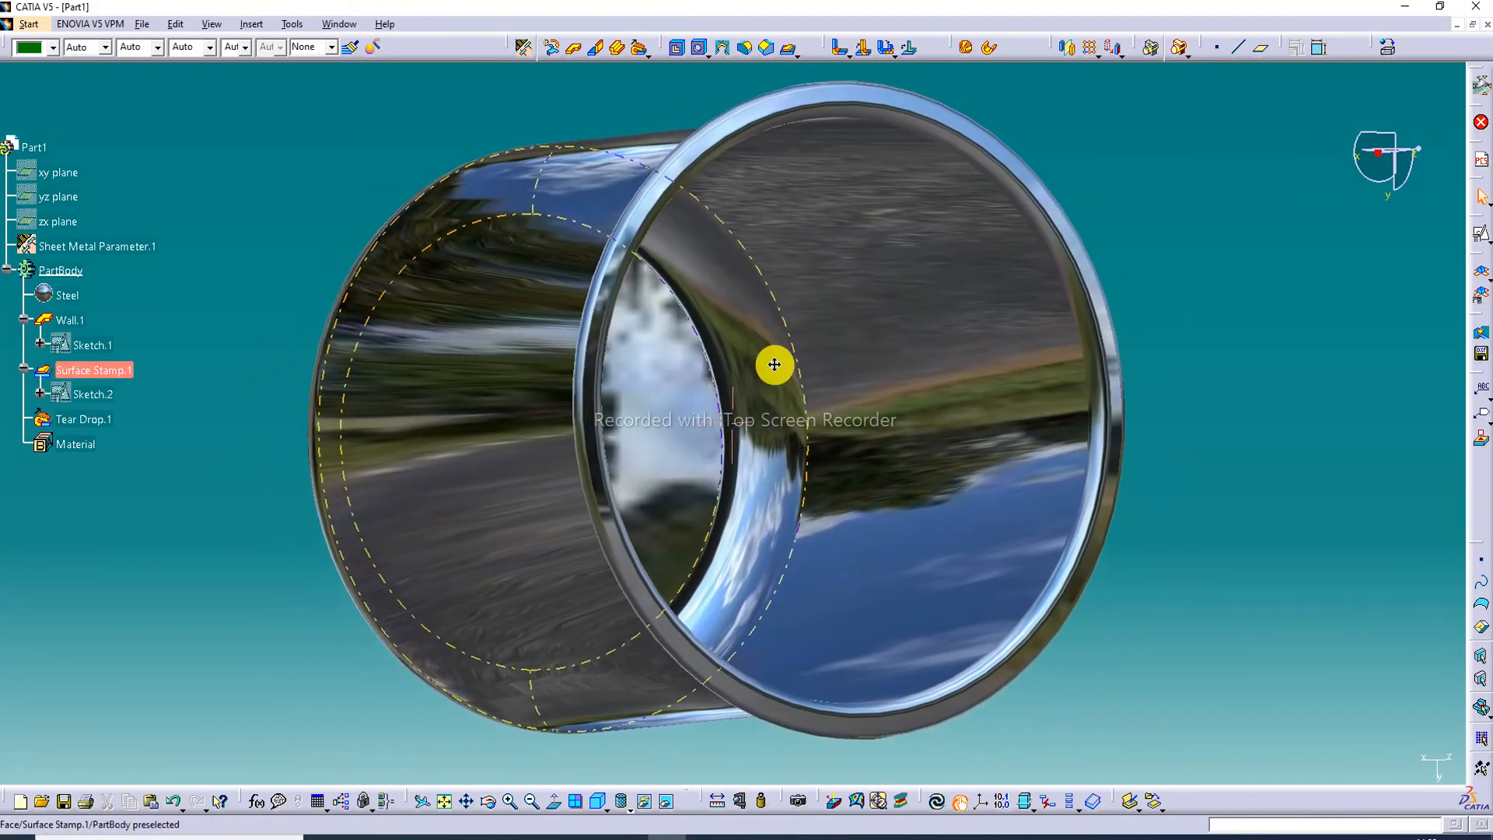
pyautogui.moveTo(941, 265); pyautogui.dragTo(1008, 307, button='middle')
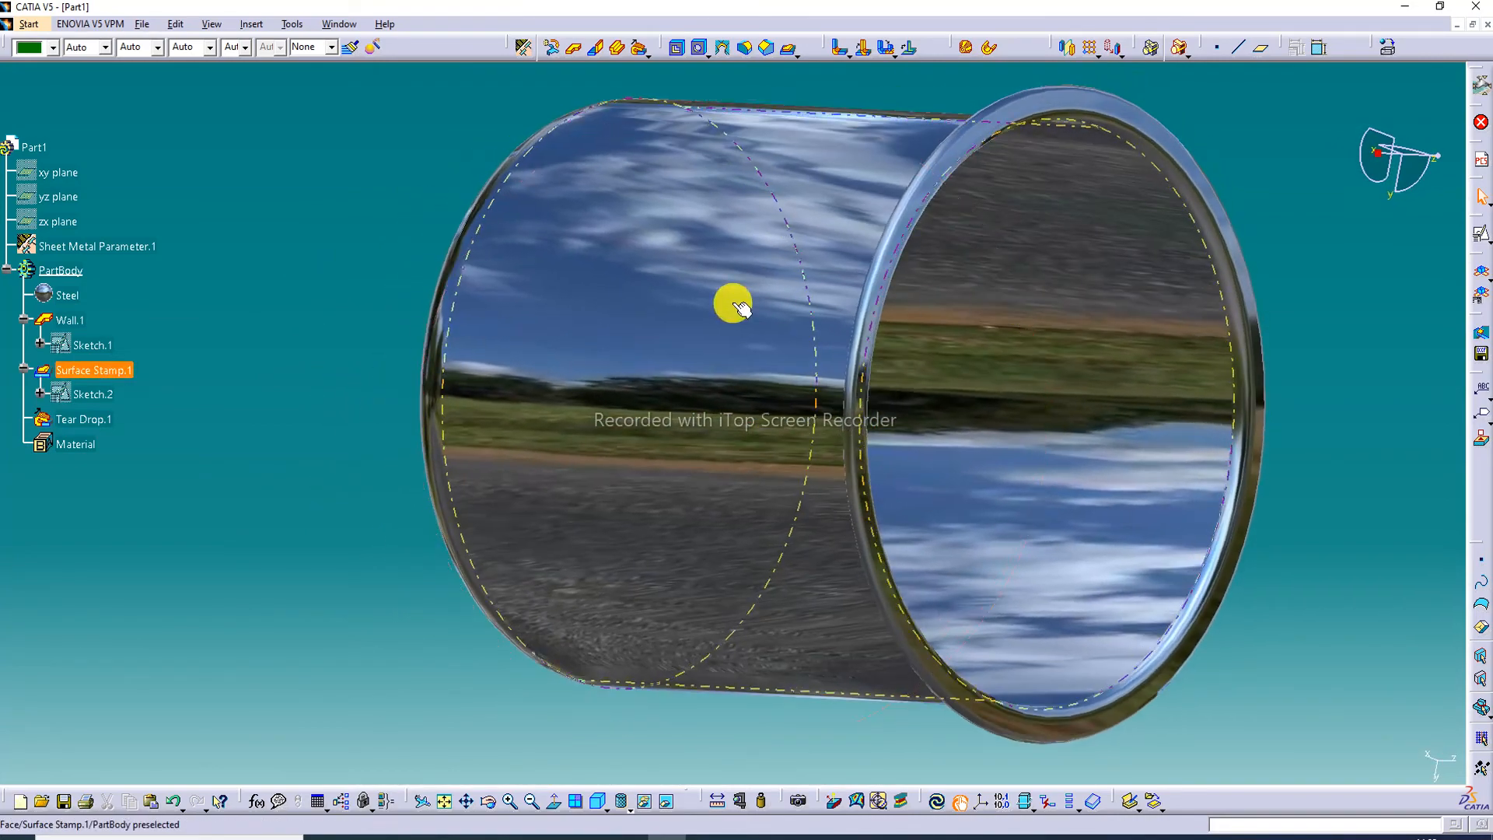
pyautogui.moveTo(737, 306); pyautogui.dragTo(510, 360, button='middle')
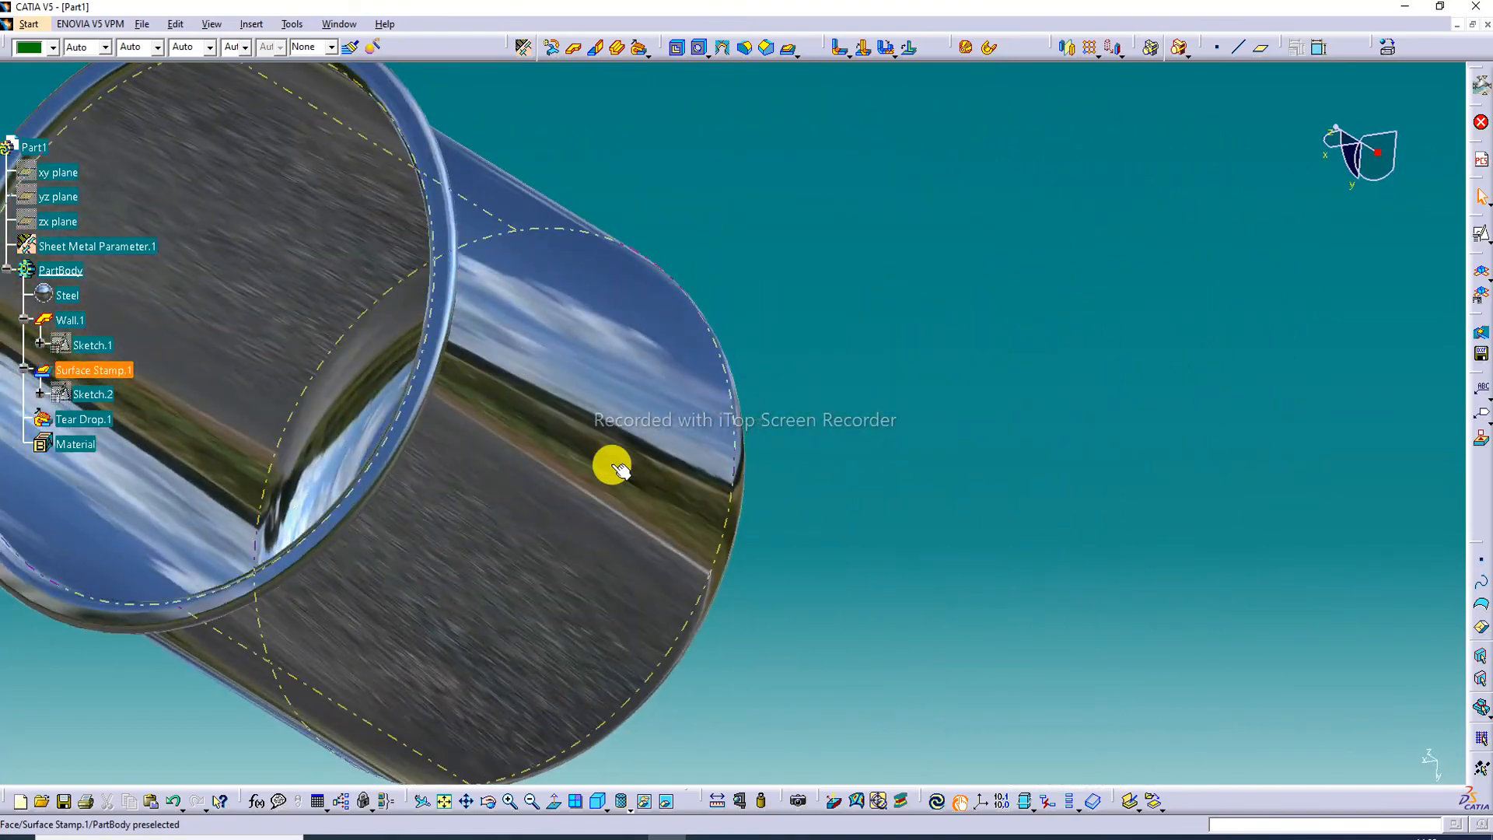
pyautogui.moveTo(612, 467); pyautogui.dragTo(964, 337, button='middle')
pyautogui.moveTo(880, 423); pyautogui.dragTo(1210, 396, button='middle')
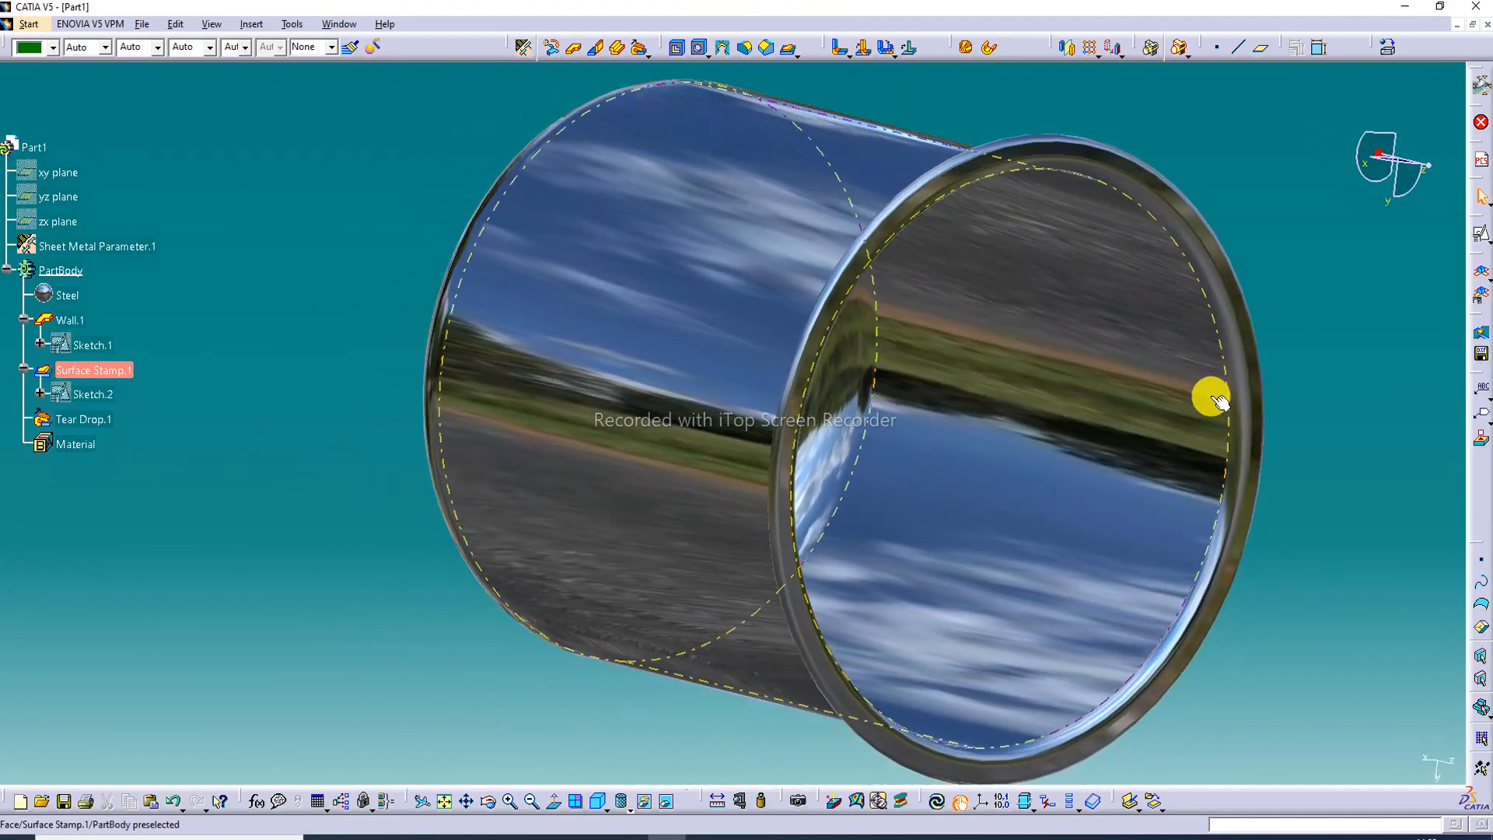
pyautogui.moveTo(809, 250); pyautogui.dragTo(1283, 271, button='middle')
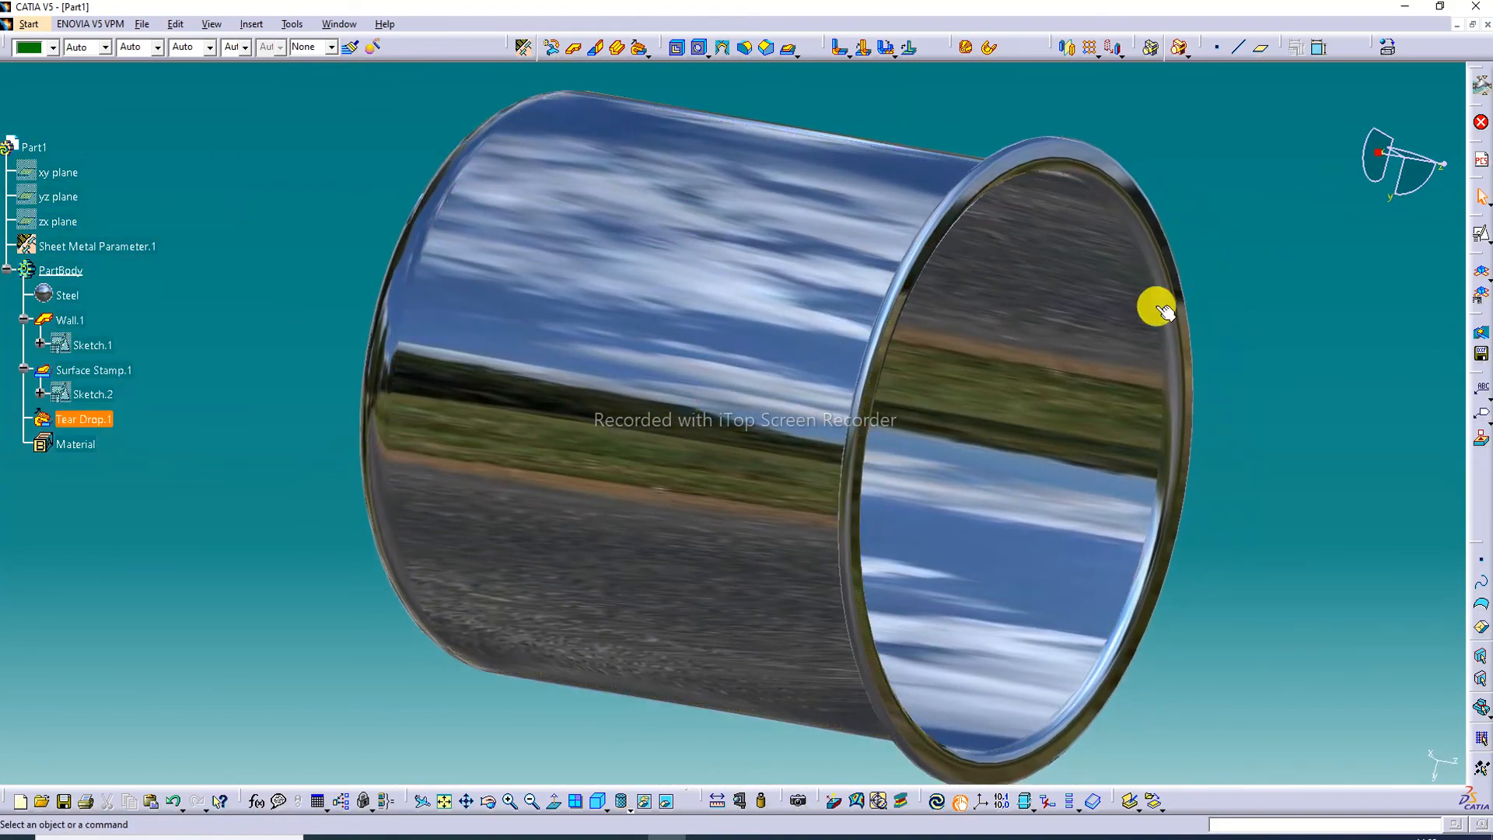
pyautogui.moveTo(1153, 307); pyautogui.dragTo(1003, 317, button='middle')
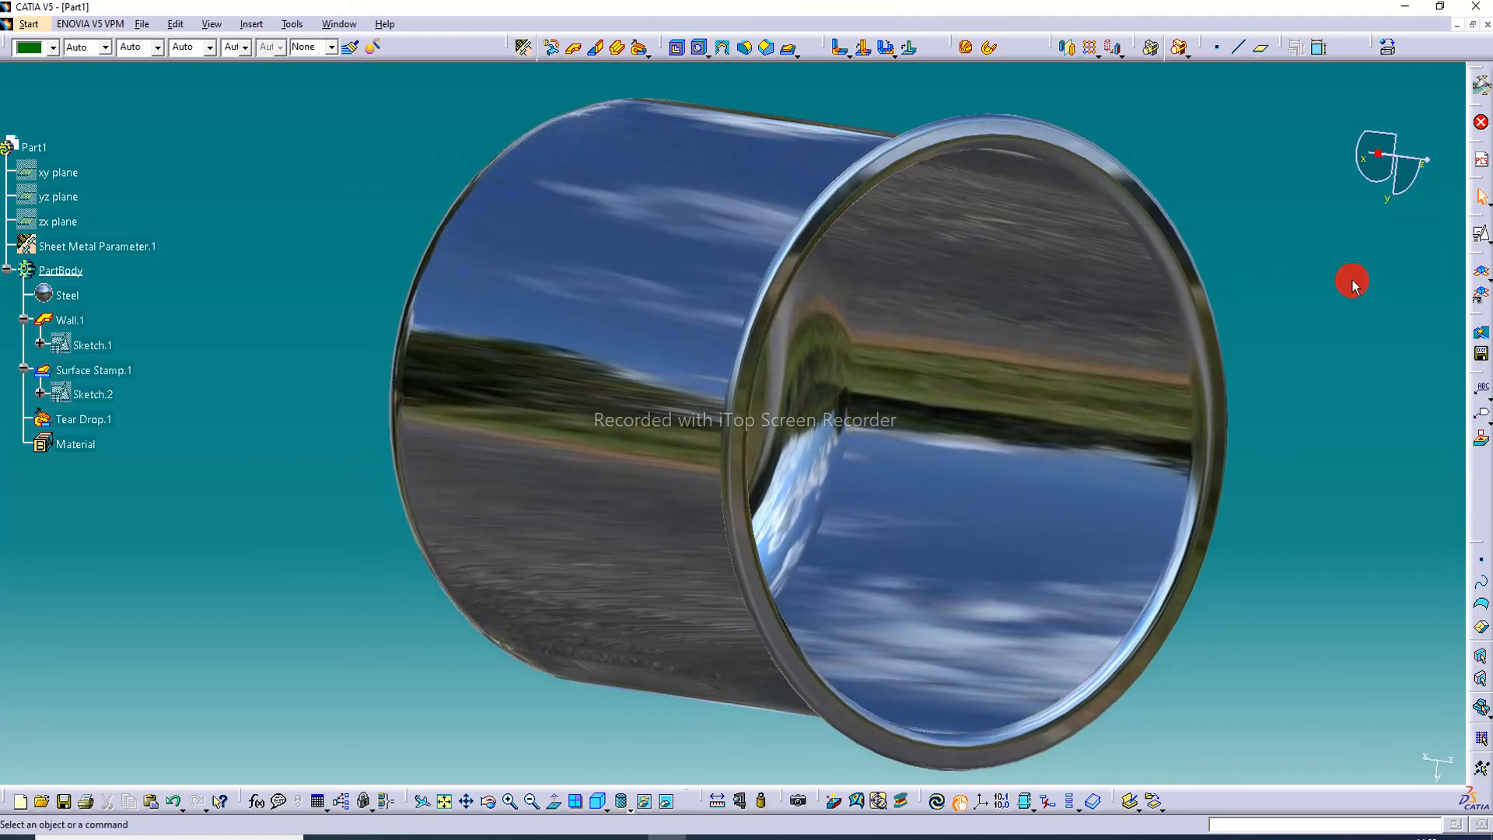